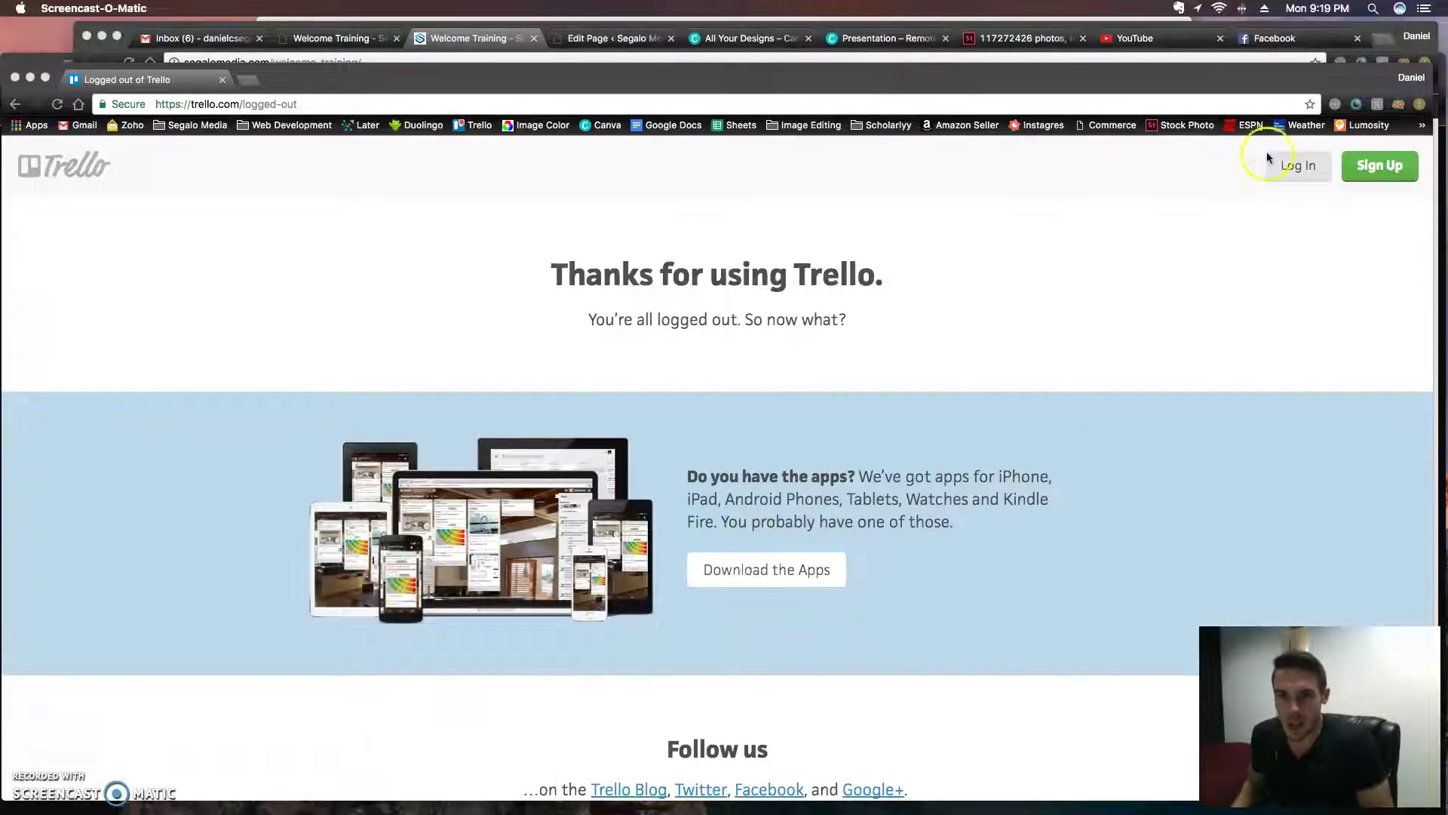
# - Log in to the Trello account with the saved credentials
pyautogui.click(1296, 166)
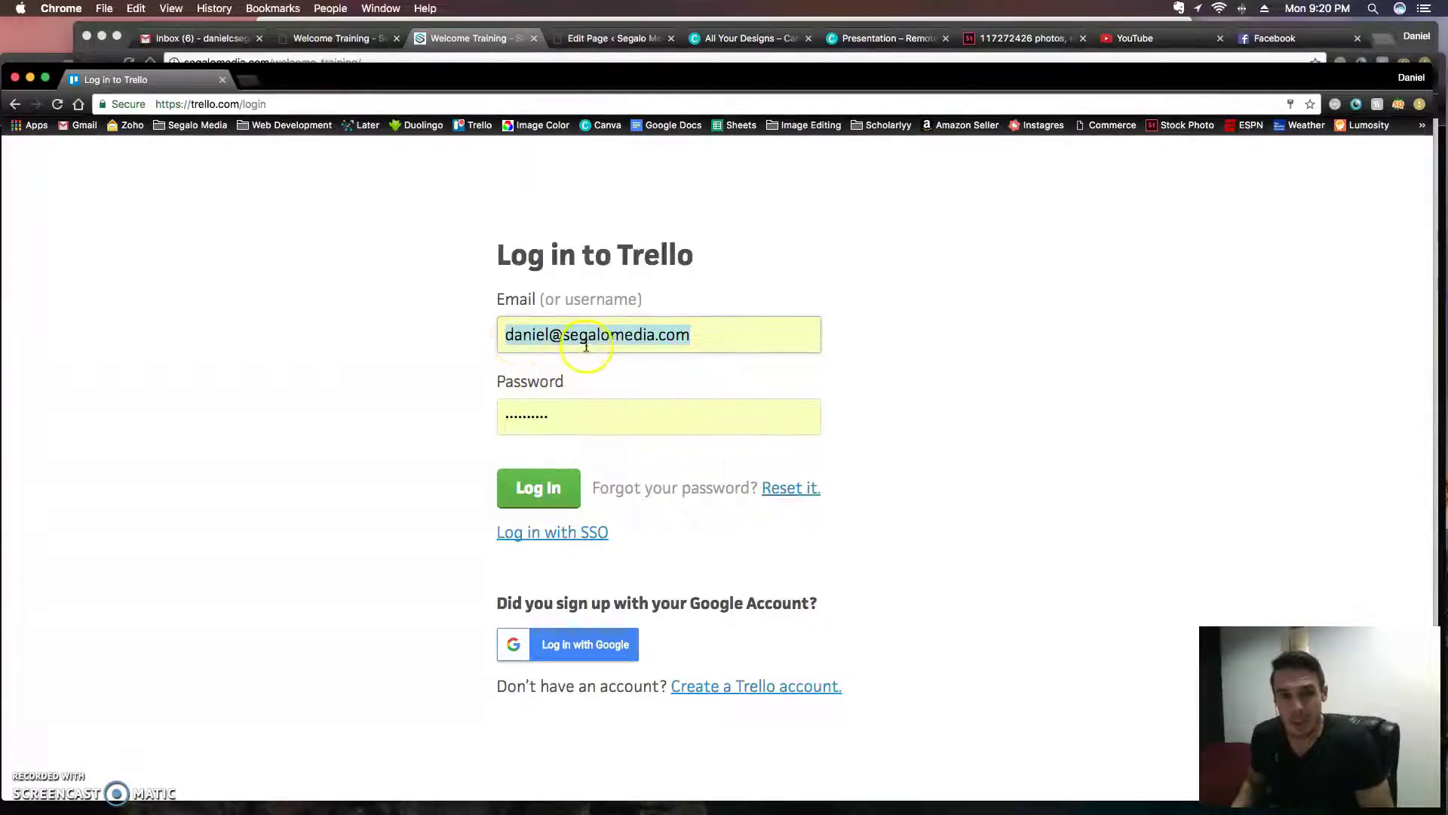
pyautogui.click(540, 492)
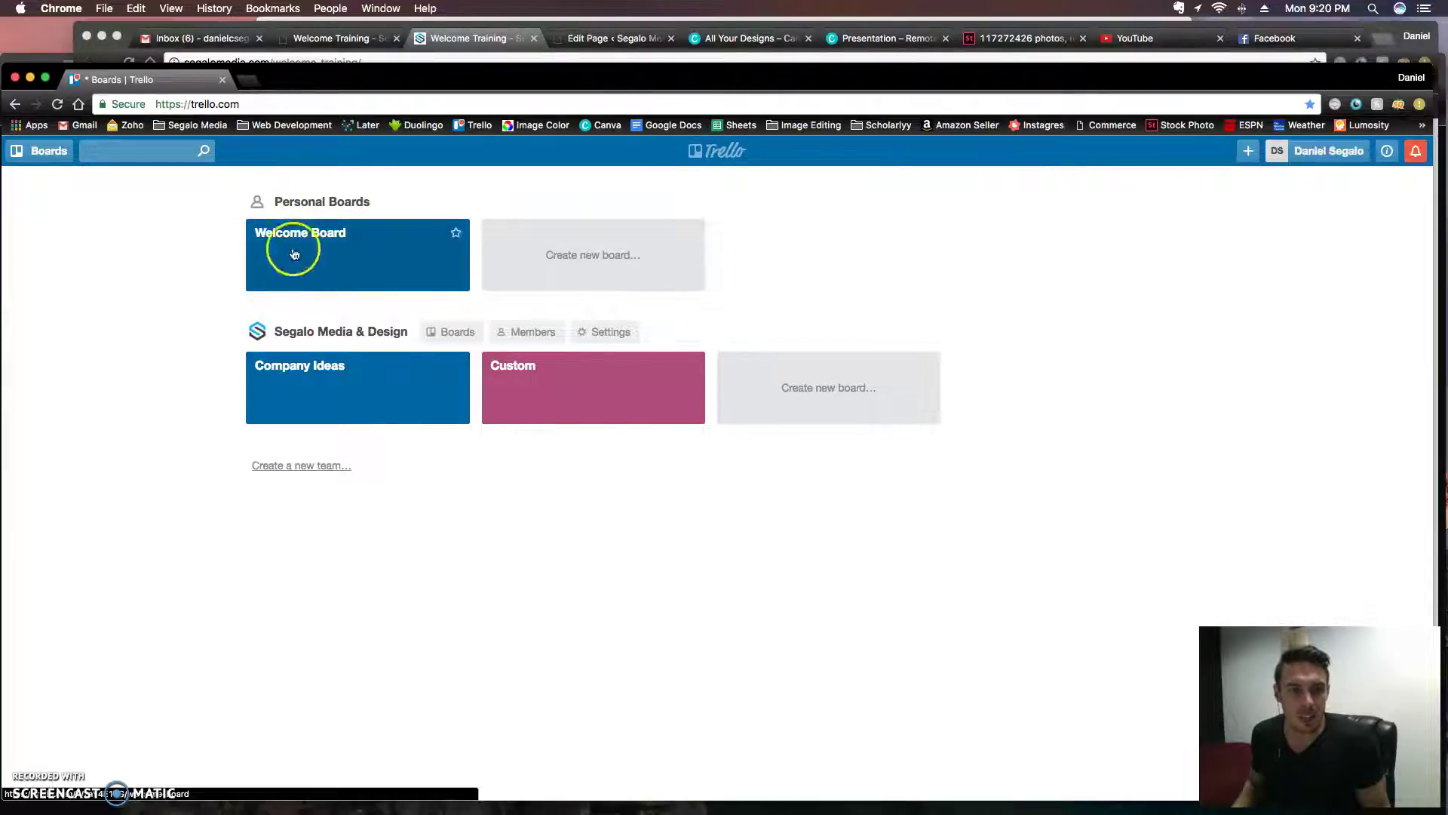
pyautogui.moveTo(259, 200); pyautogui.dragTo(397, 204)
pyautogui.click(366, 314)
pyautogui.moveTo(275, 330); pyautogui.dragTo(436, 336)
pyautogui.click(470, 513)
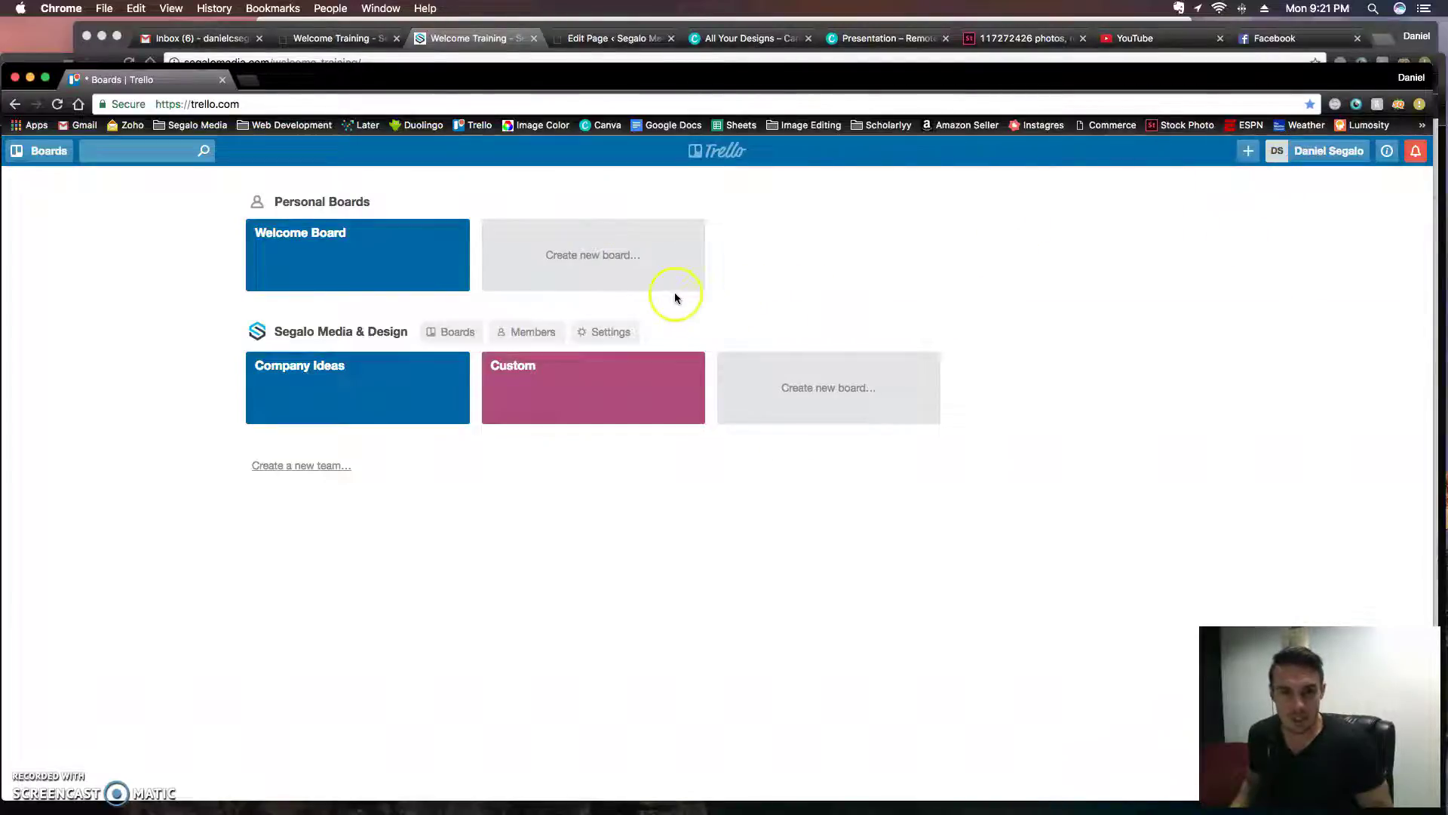
# - Create a private personal board titled "Personal To Do List" with no team assigned
pyautogui.click(593, 268)
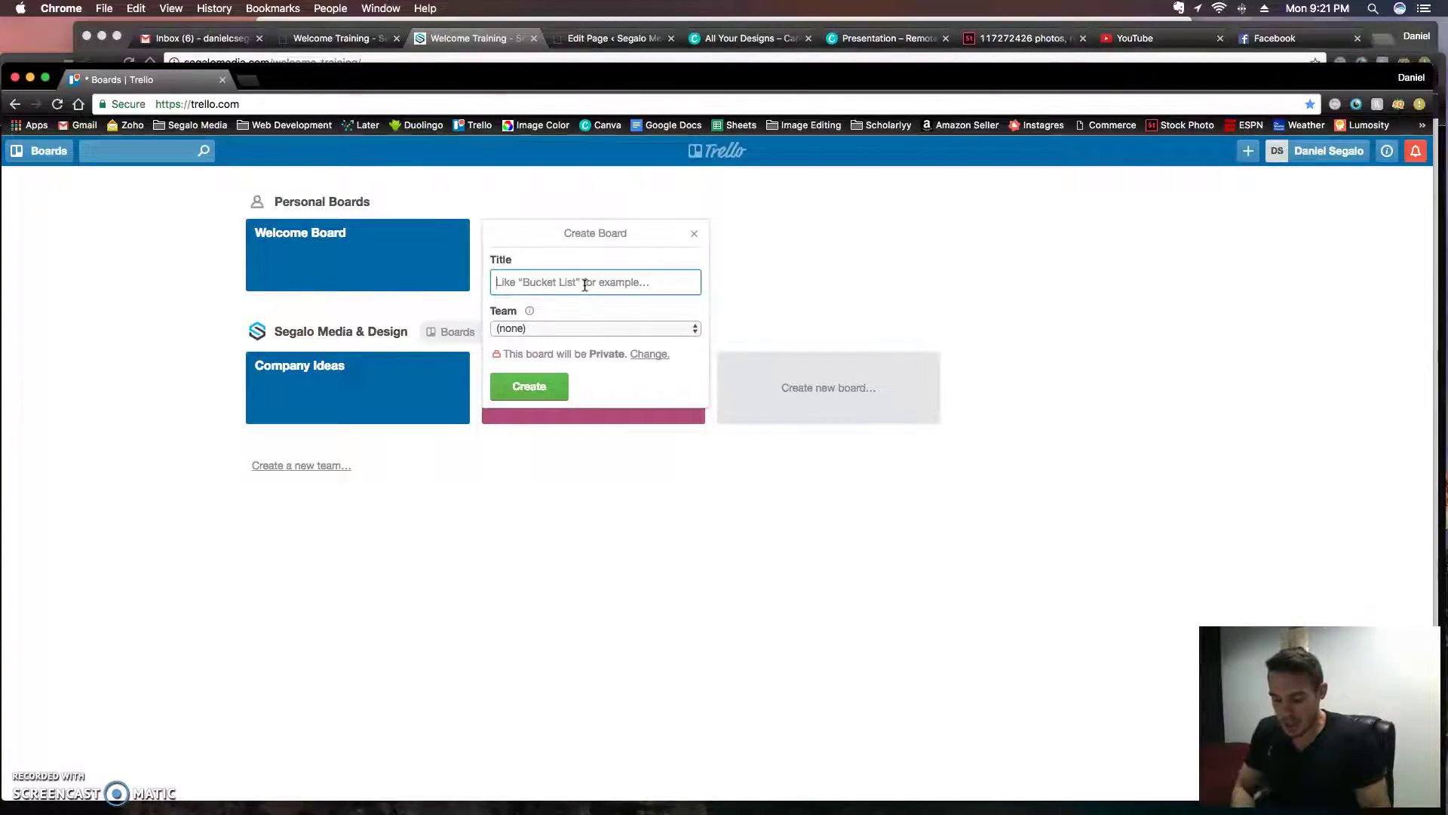
pyautogui.write('Personal To Do List')
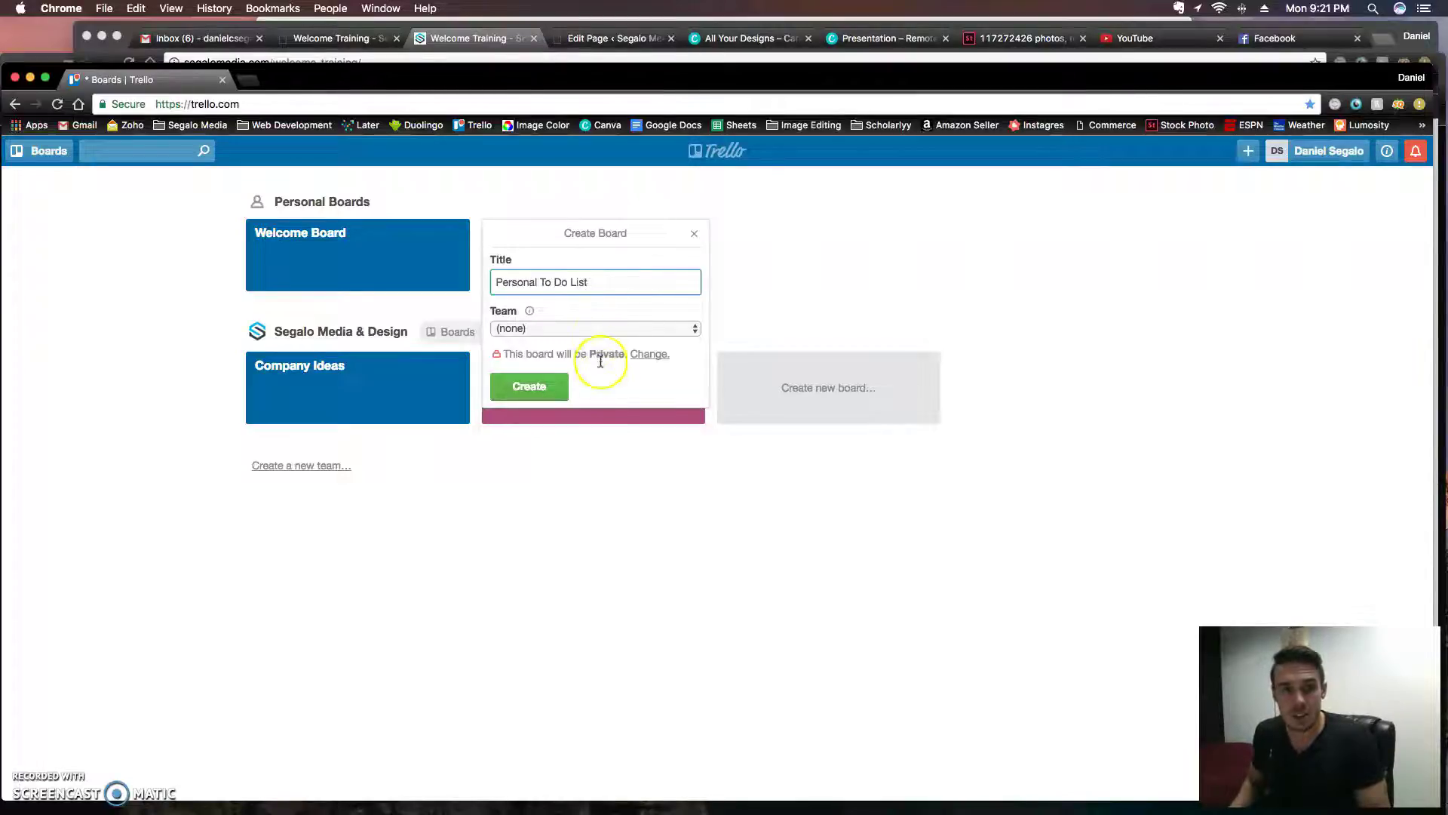
pyautogui.click(543, 328)
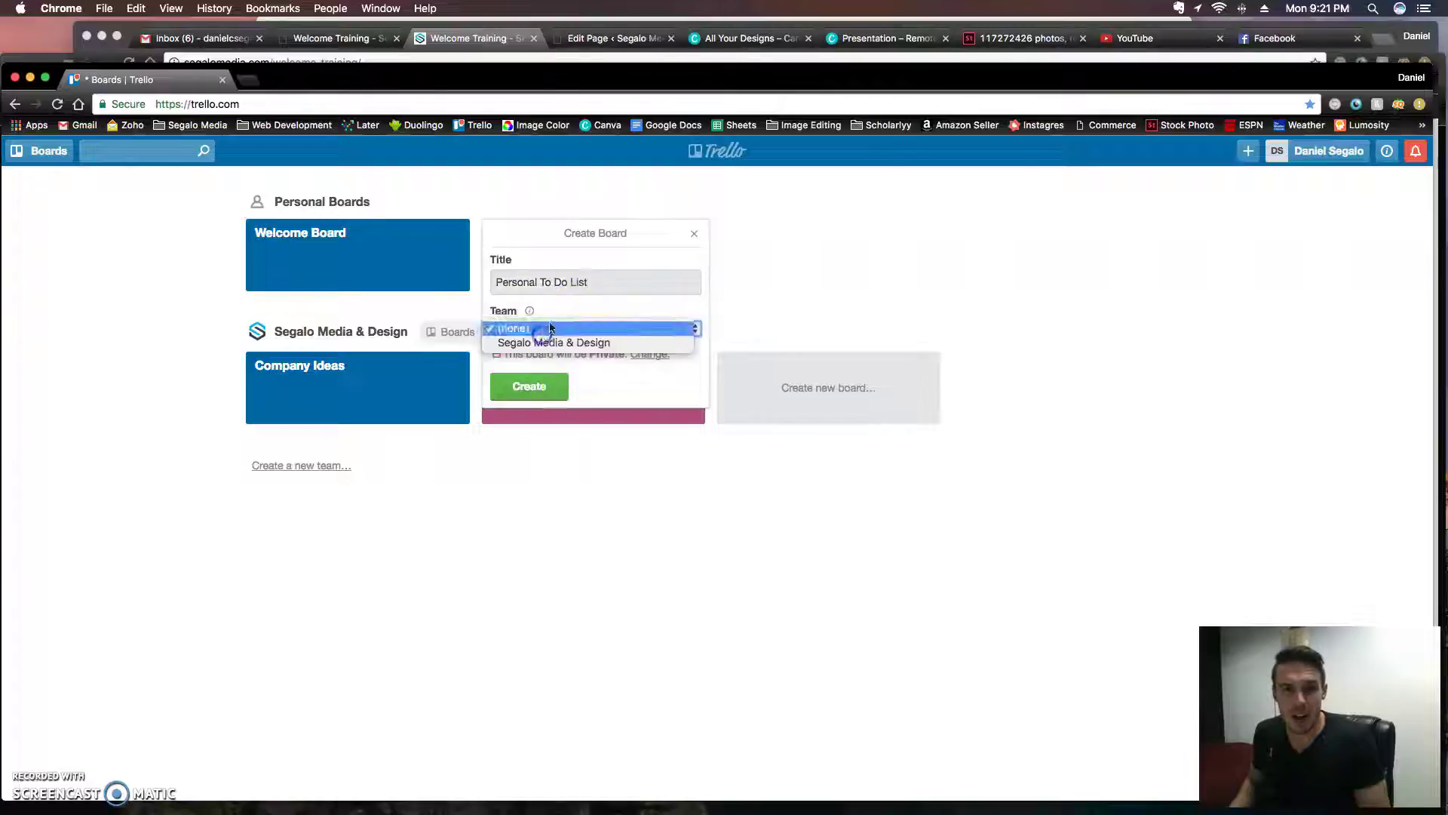
pyautogui.click(601, 261)
pyautogui.click(585, 329)
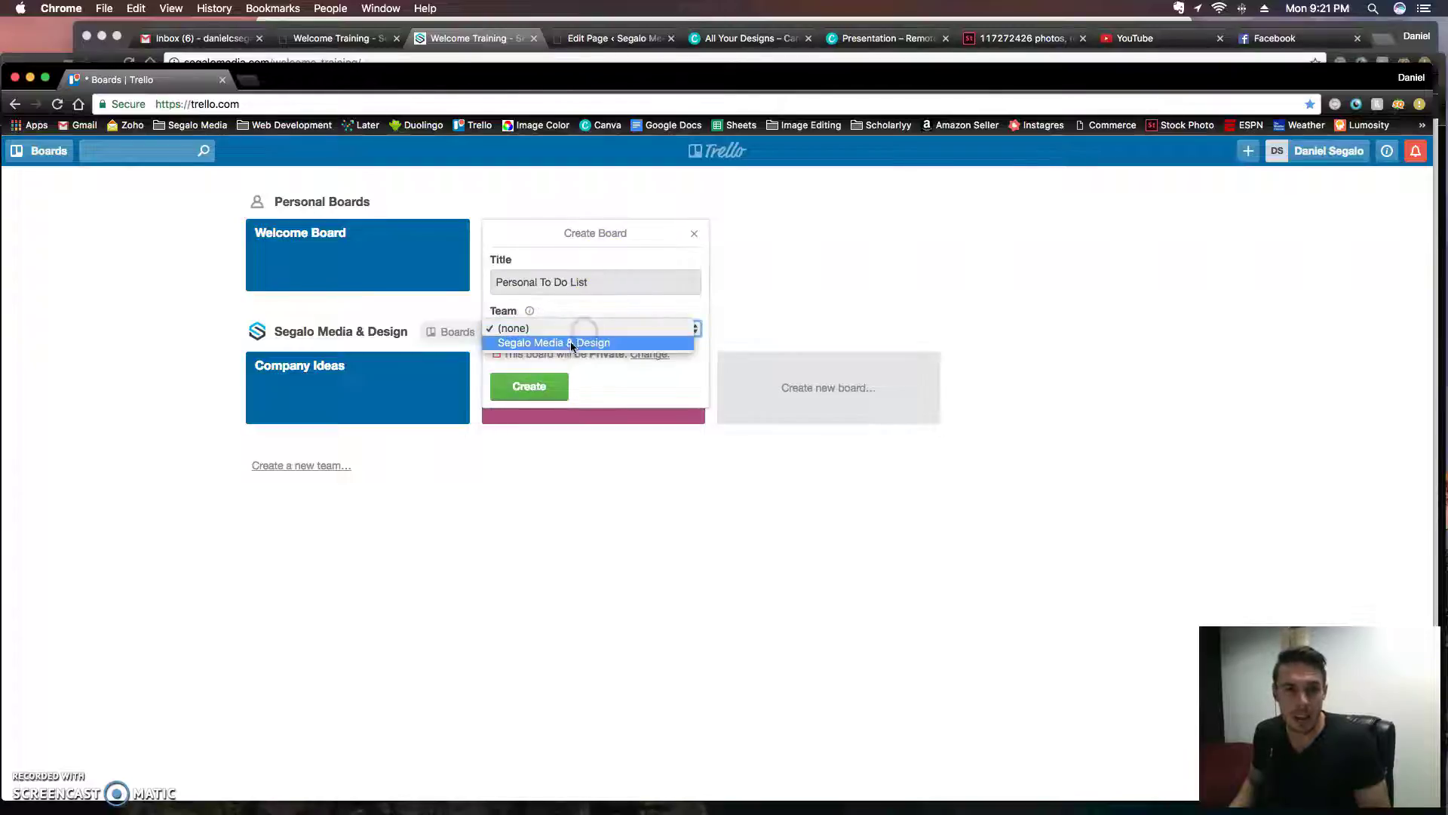
pyautogui.click(602, 260)
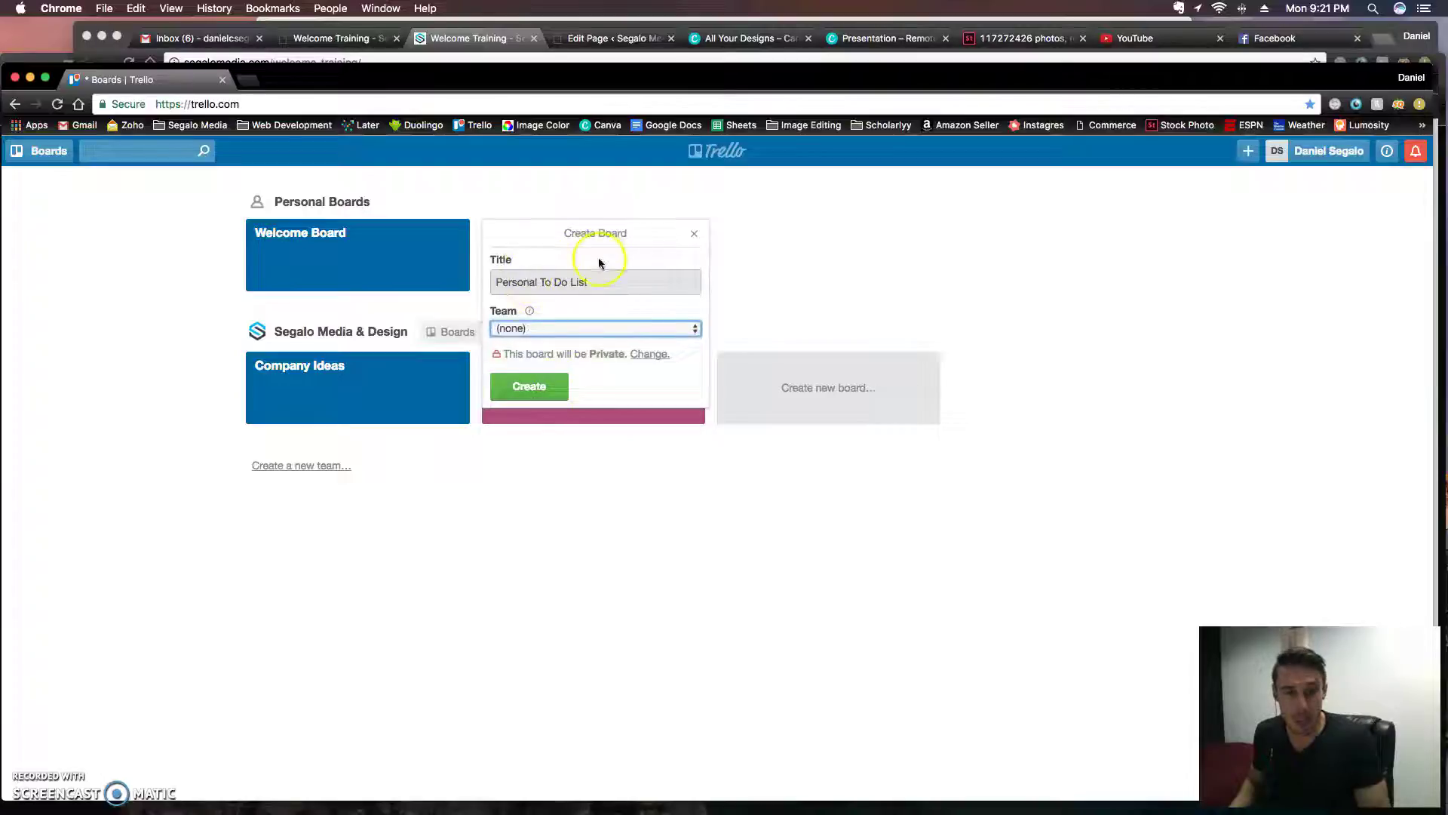
pyautogui.click(529, 391)
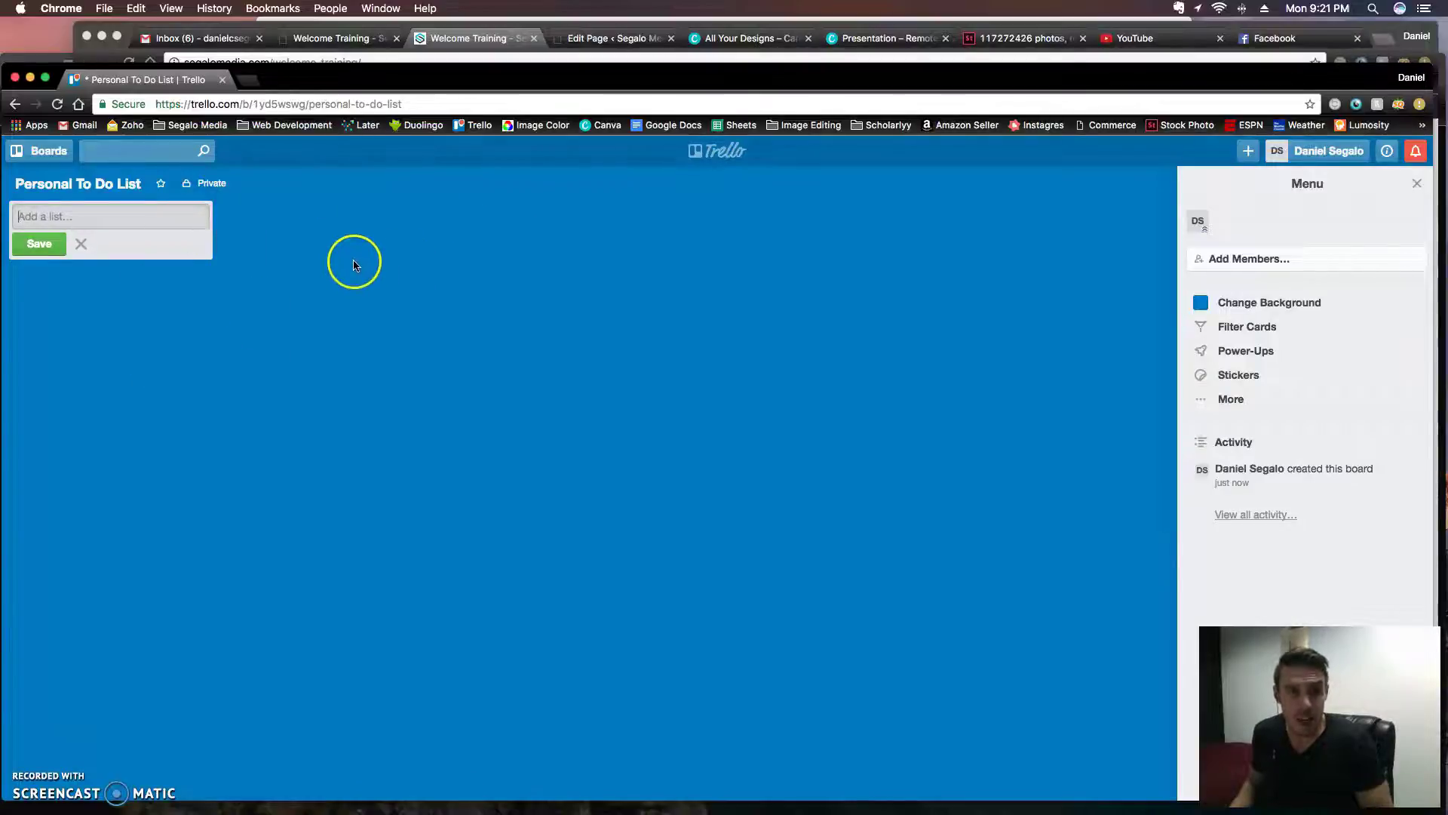
# - Review the list of personal and team boards and the visibility options of the Personal To Do List board
pyautogui.click(68, 154)
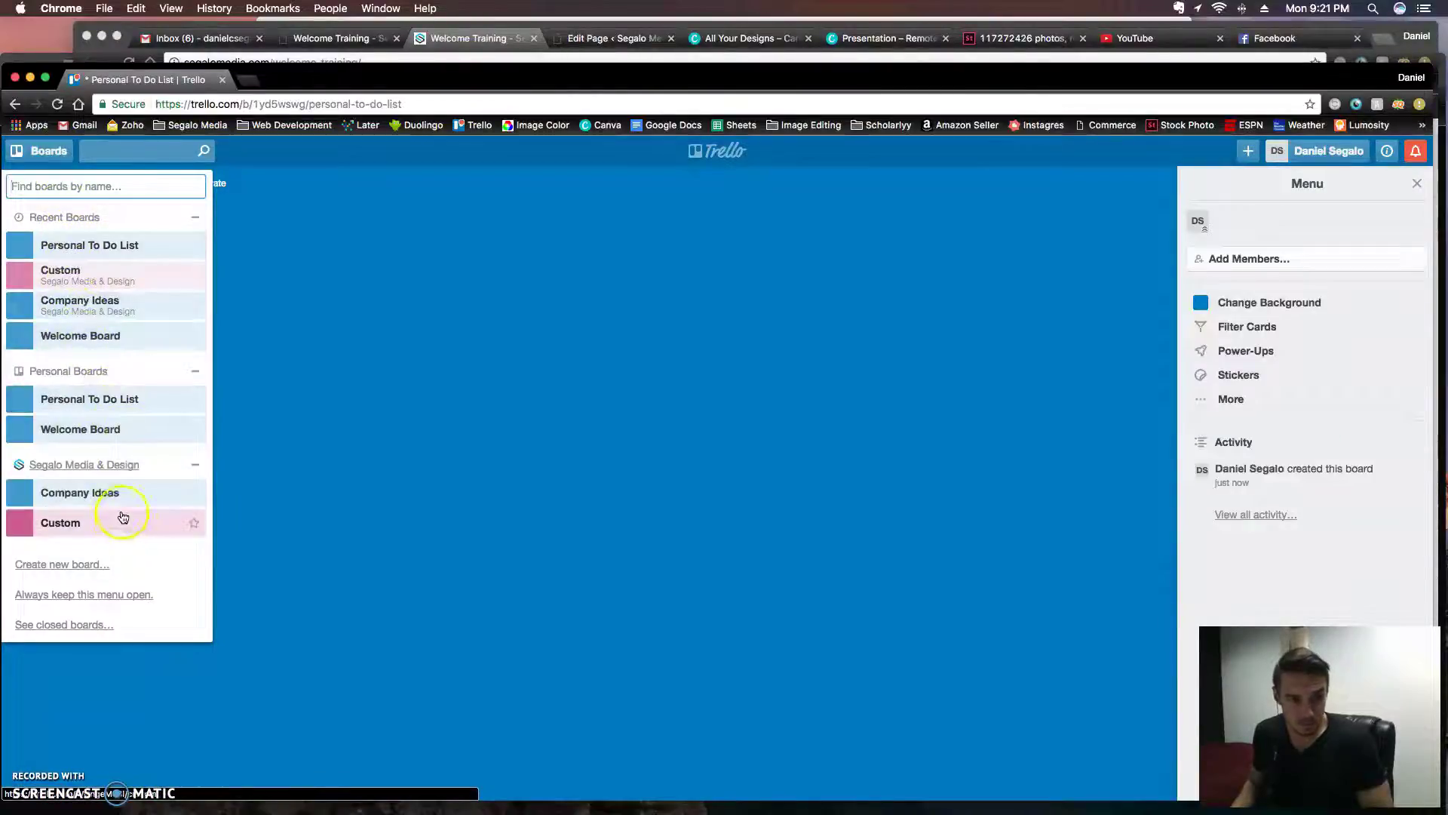
pyautogui.click(543, 285)
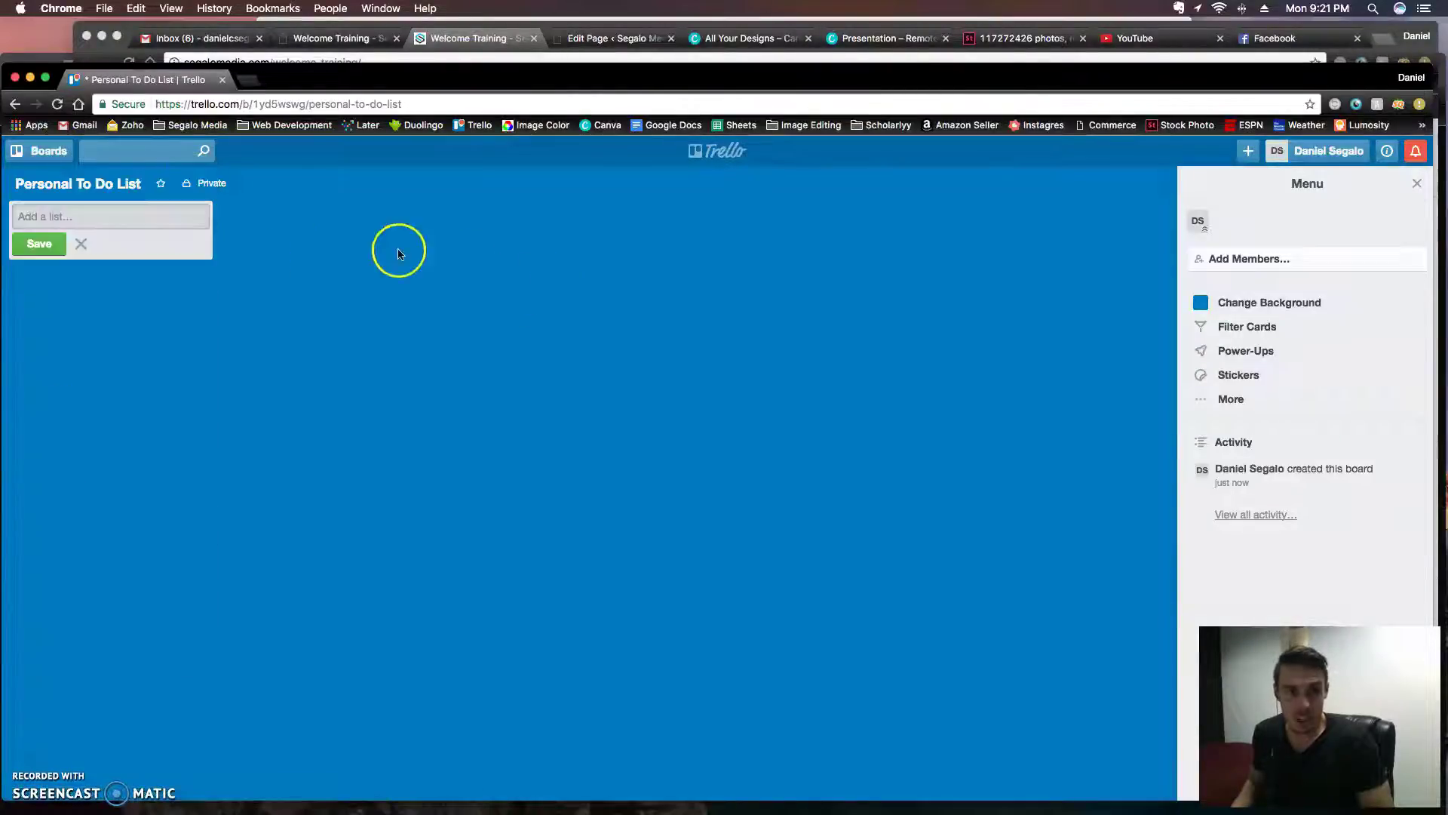
pyautogui.click(209, 188)
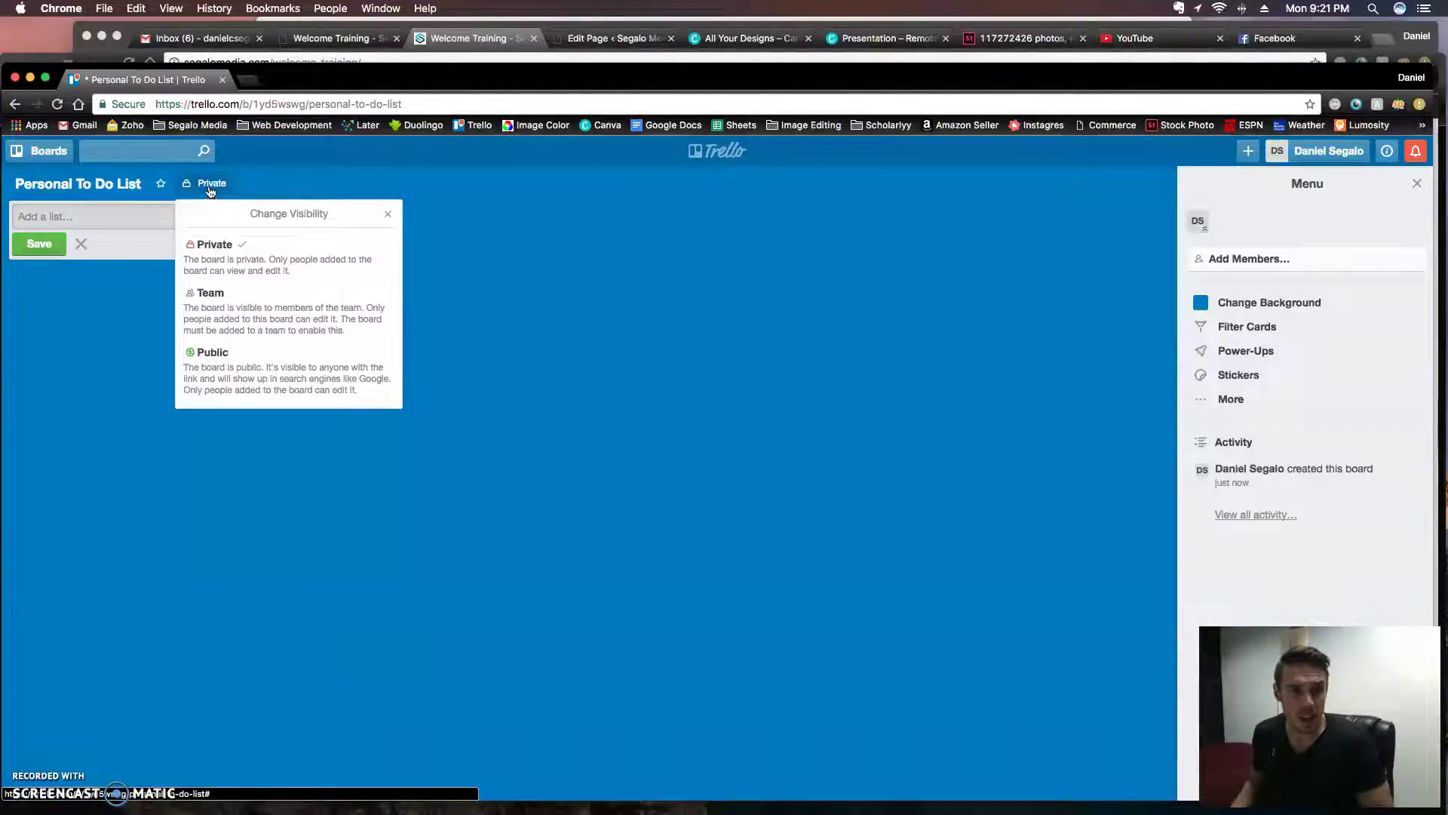
pyautogui.click(498, 216)
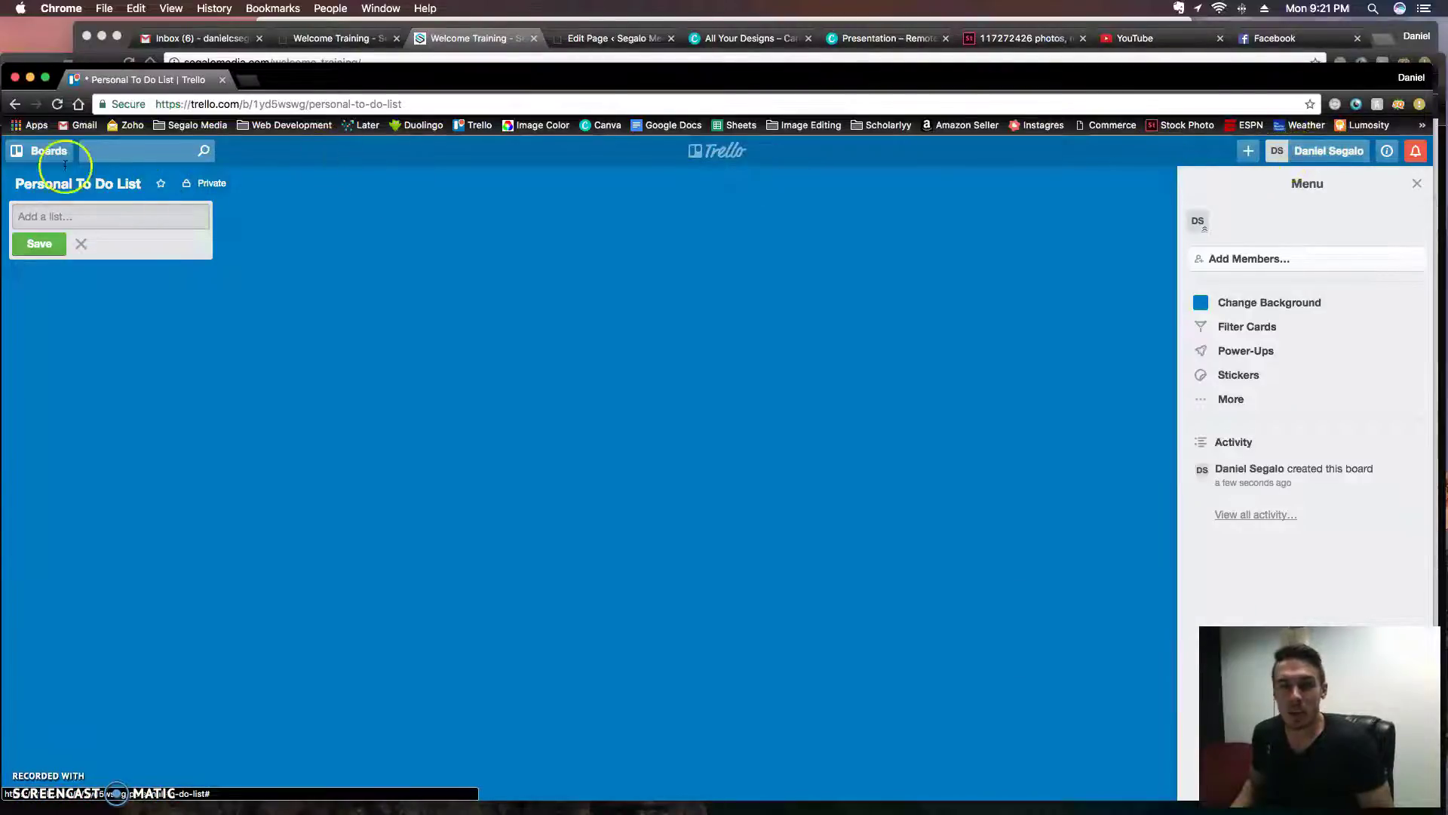
pyautogui.click(15, 152)
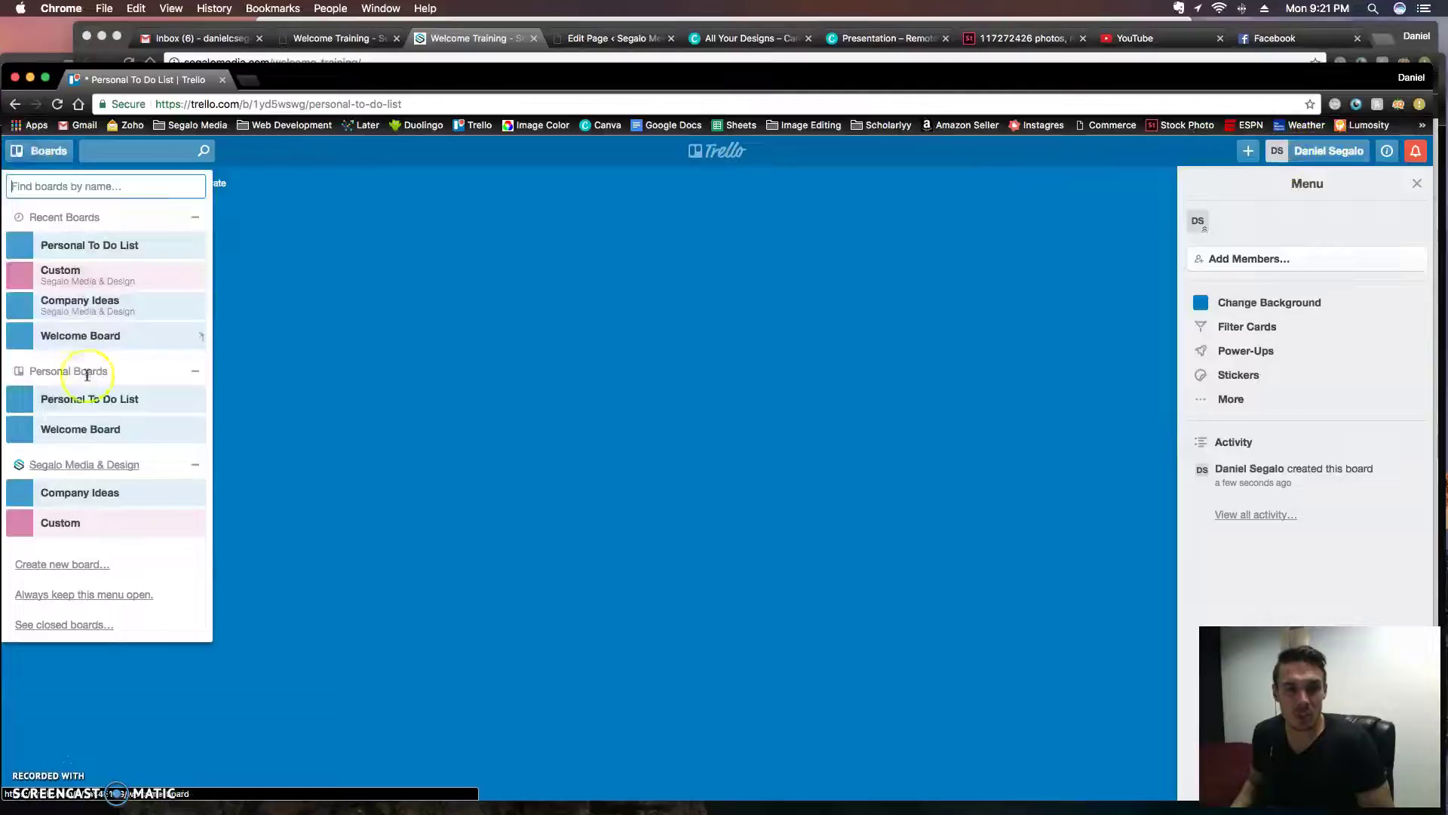
pyautogui.click(543, 414)
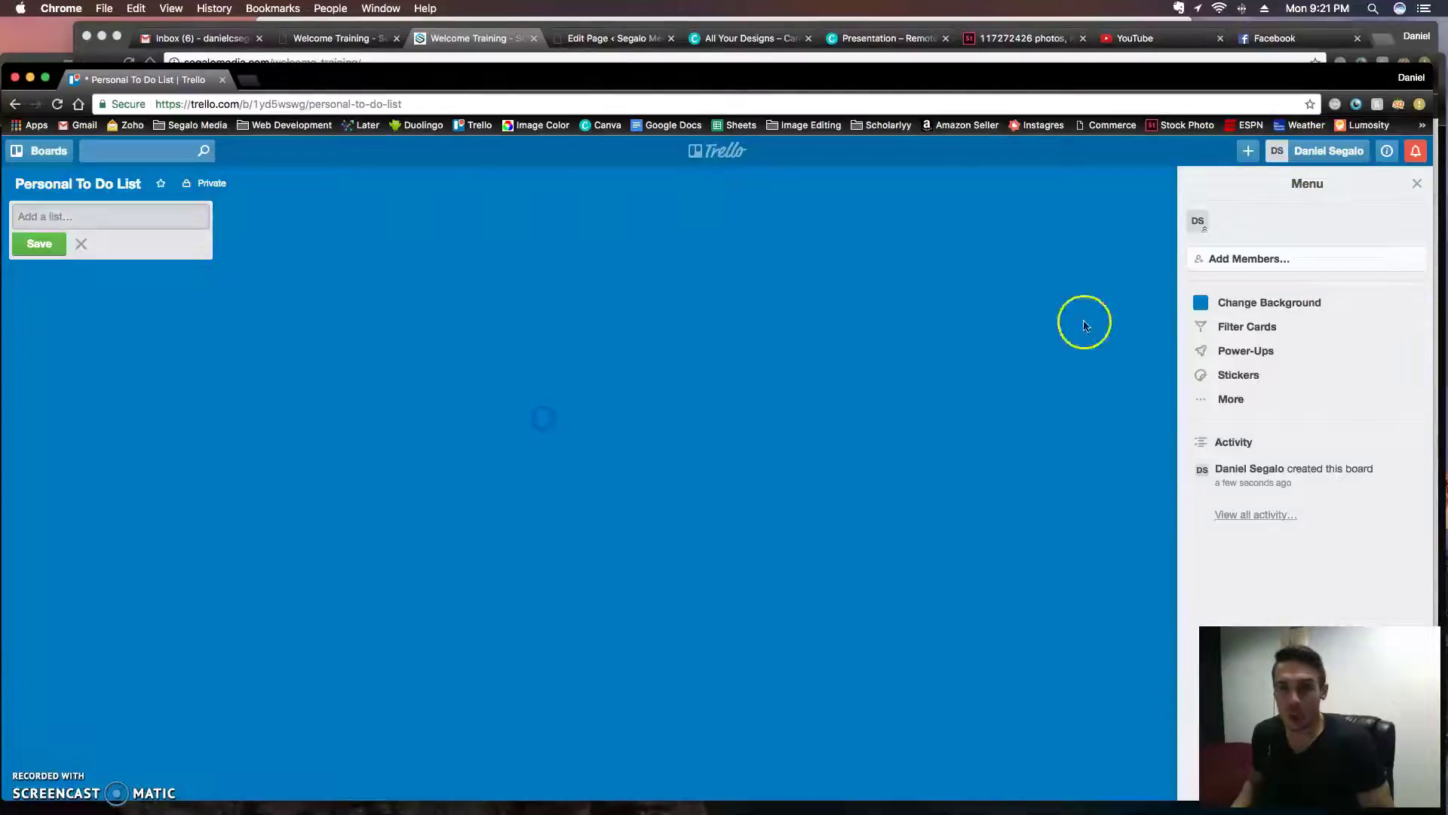
# - Open the account settings page and look over its account details, credentials and notification options
pyautogui.click(1297, 157)
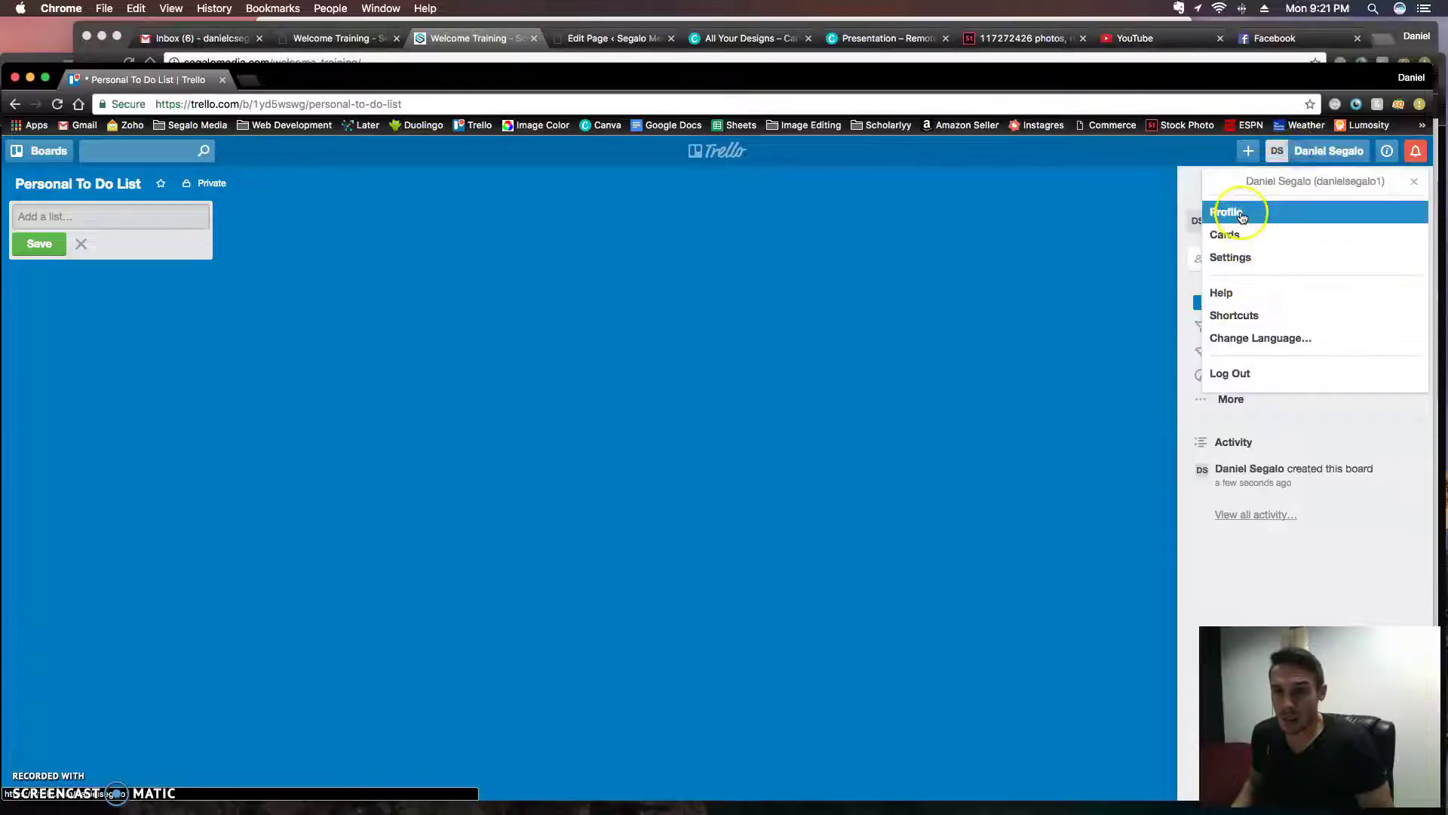
pyautogui.click(1234, 258)
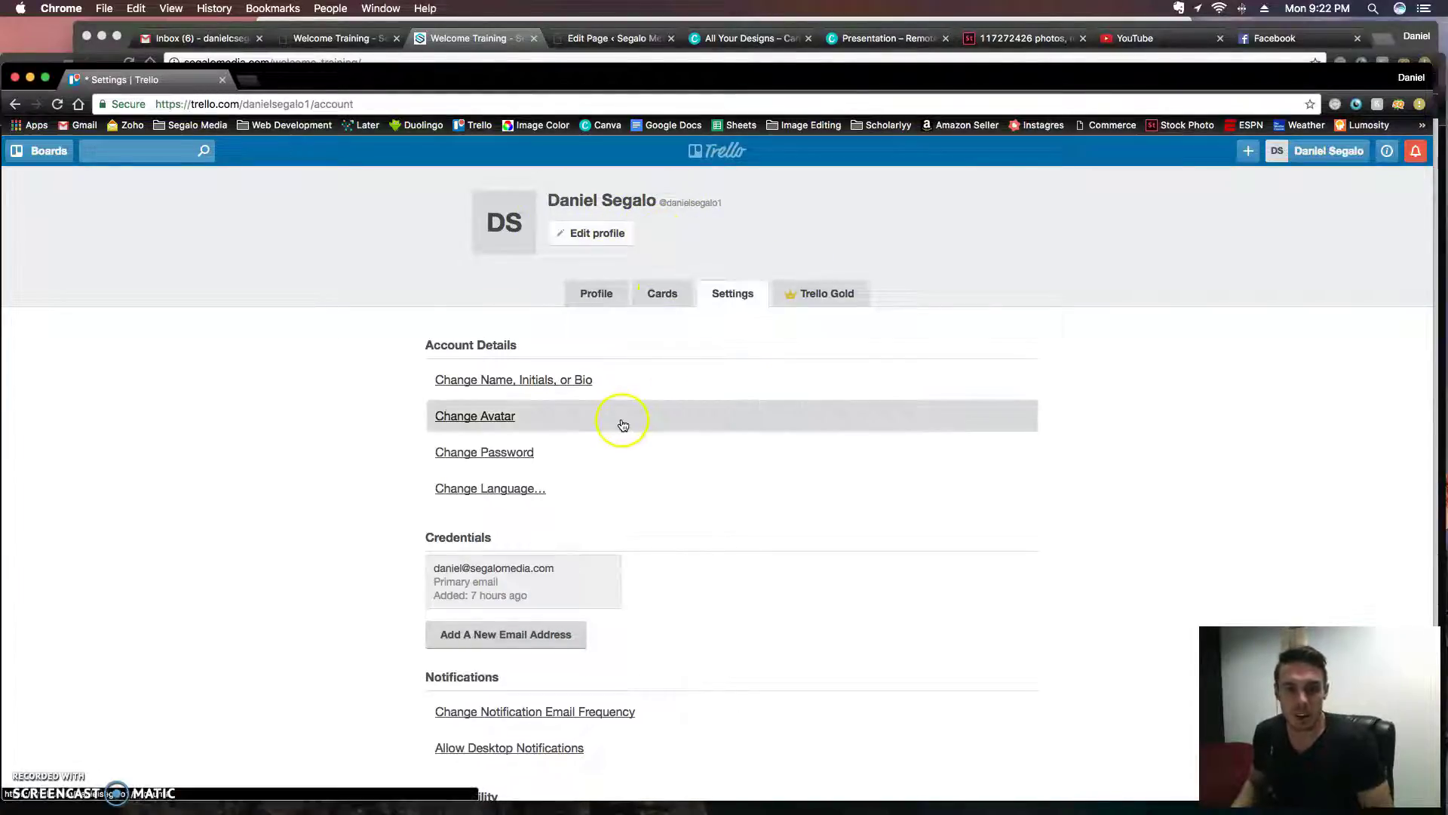
pyautogui.scroll(-1, 621, 427)
pyautogui.scroll(1, 640, 251)
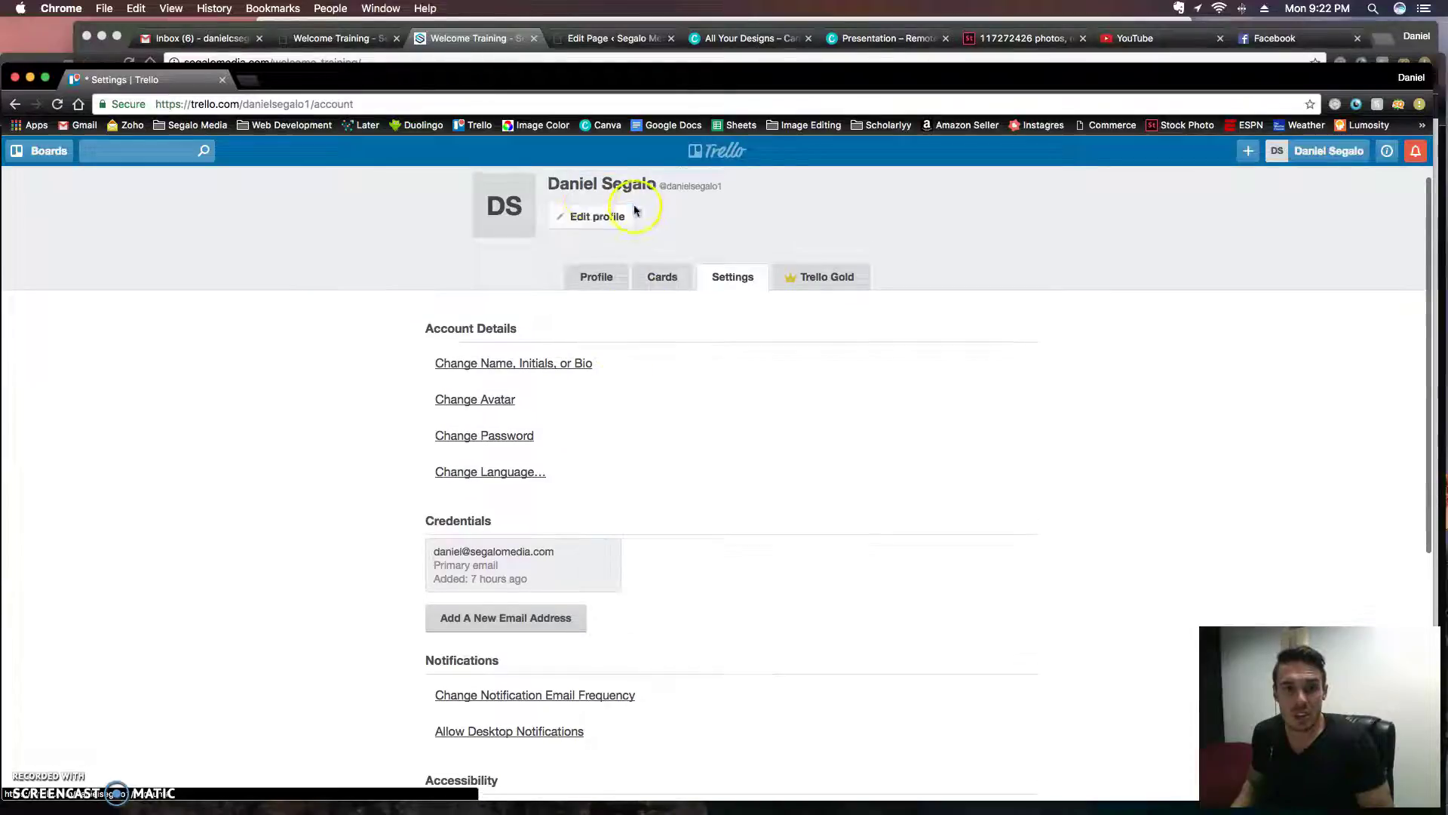
pyautogui.click(503, 243)
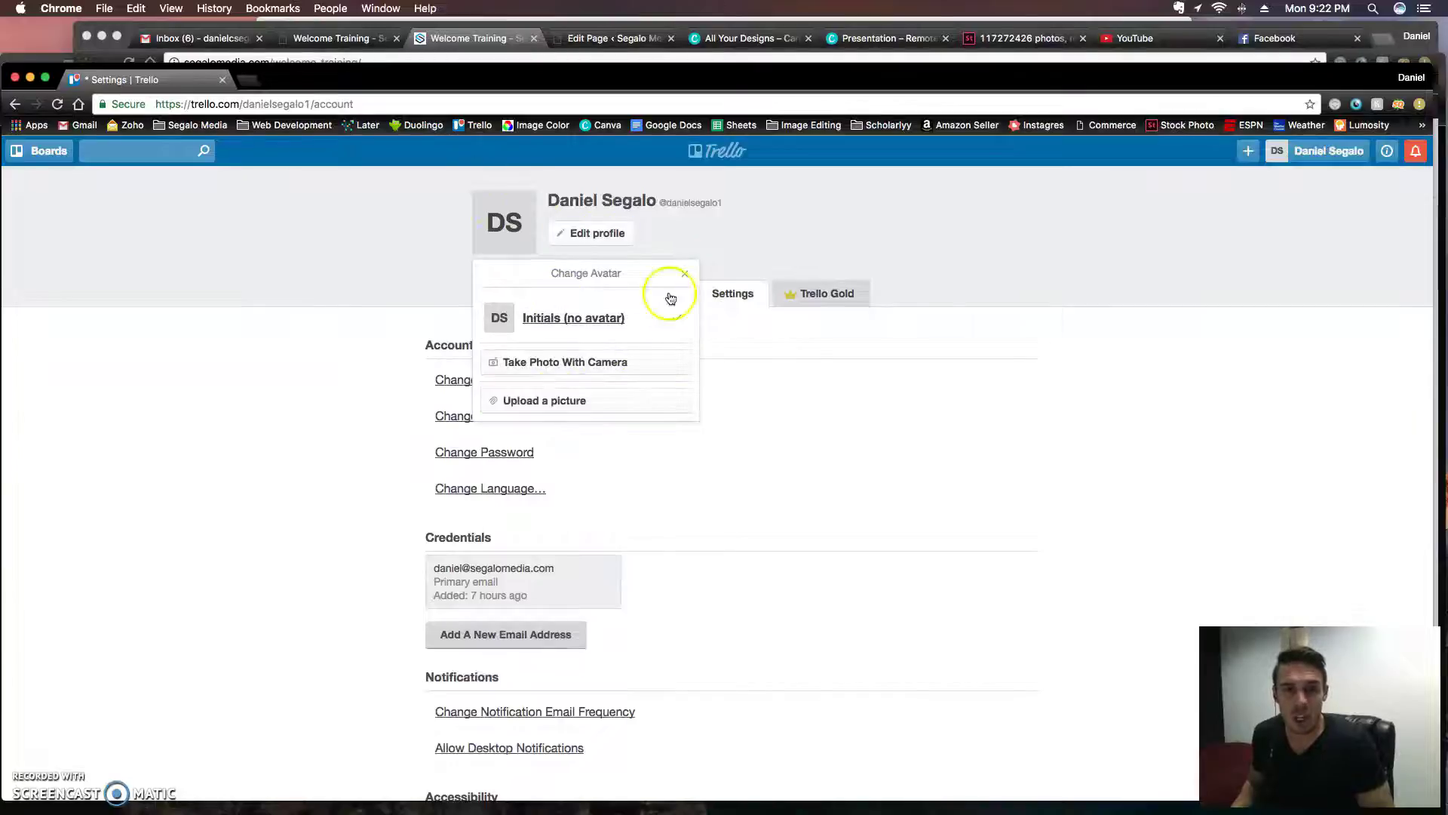
pyautogui.click(560, 406)
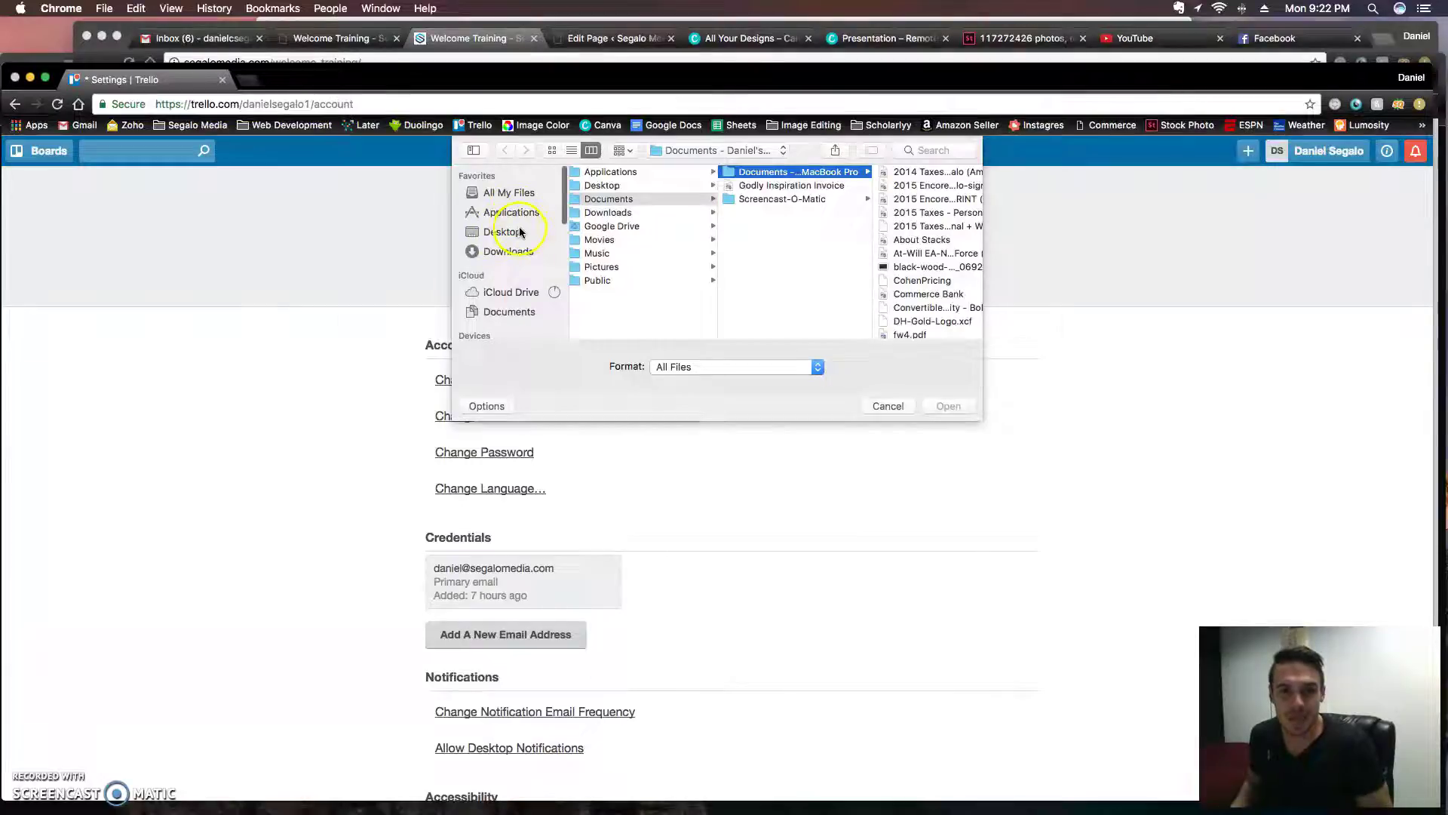
pyautogui.click(621, 213)
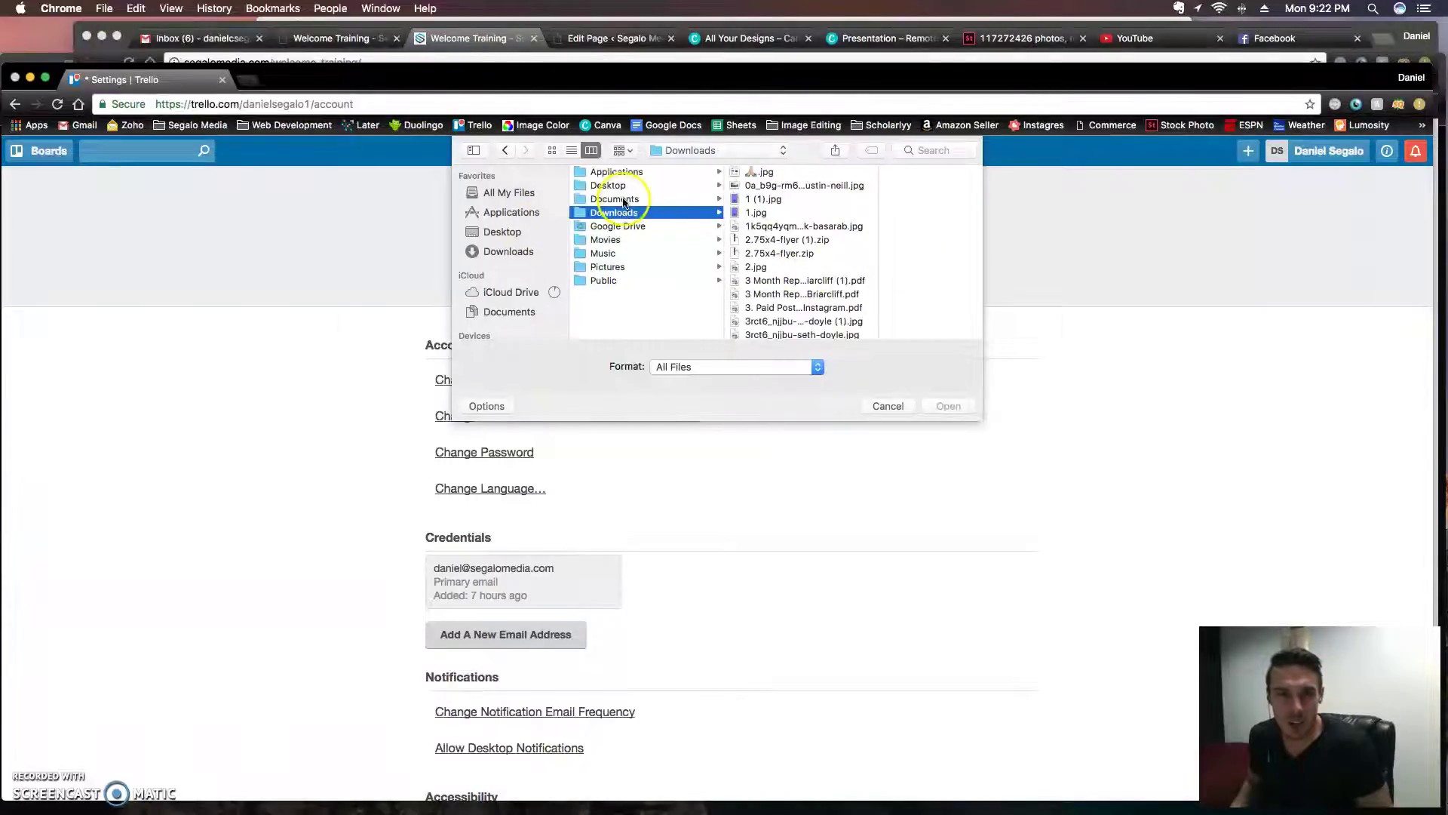
pyautogui.scroll(-5, 520, 289)
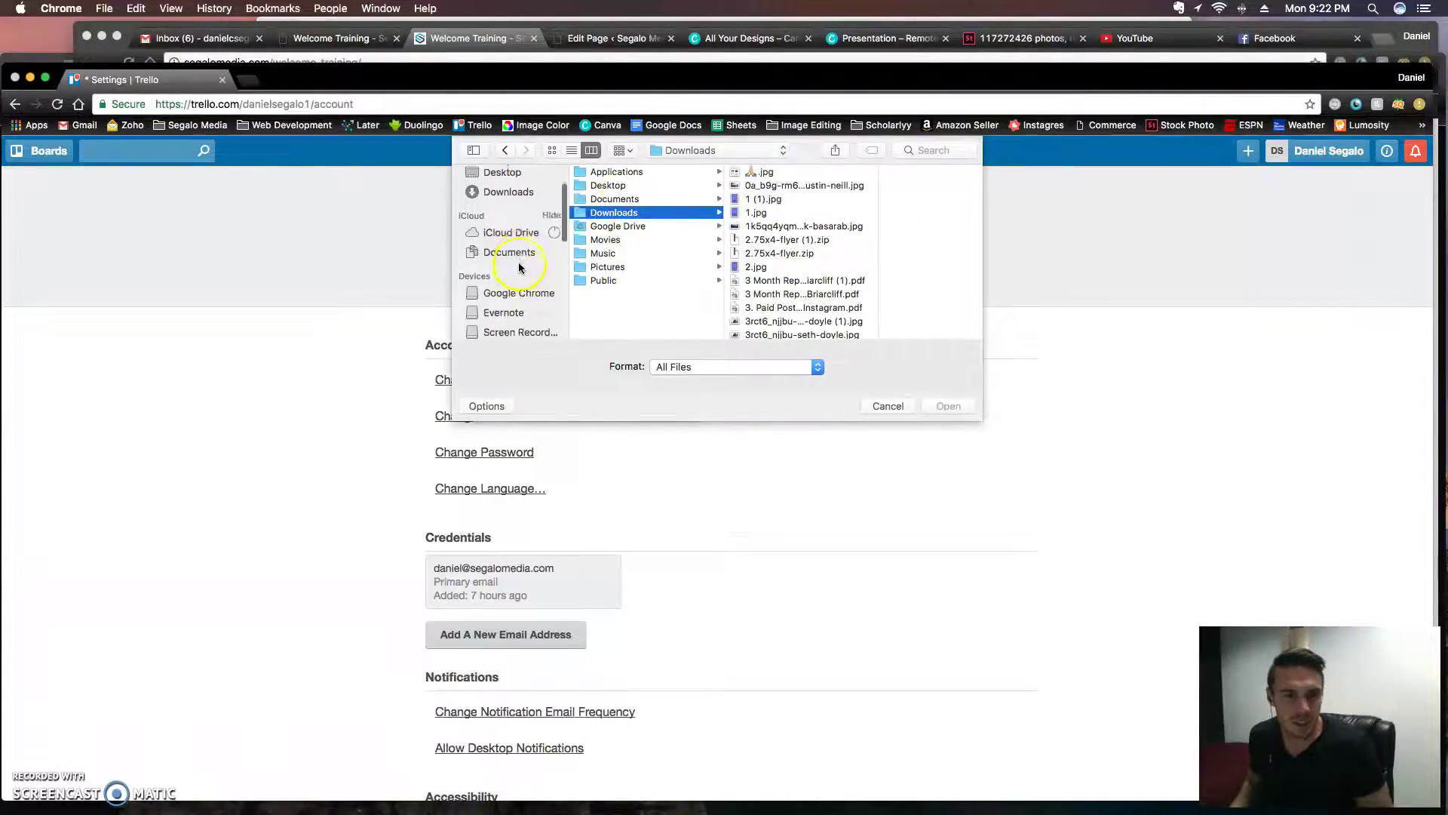
pyautogui.click(519, 273)
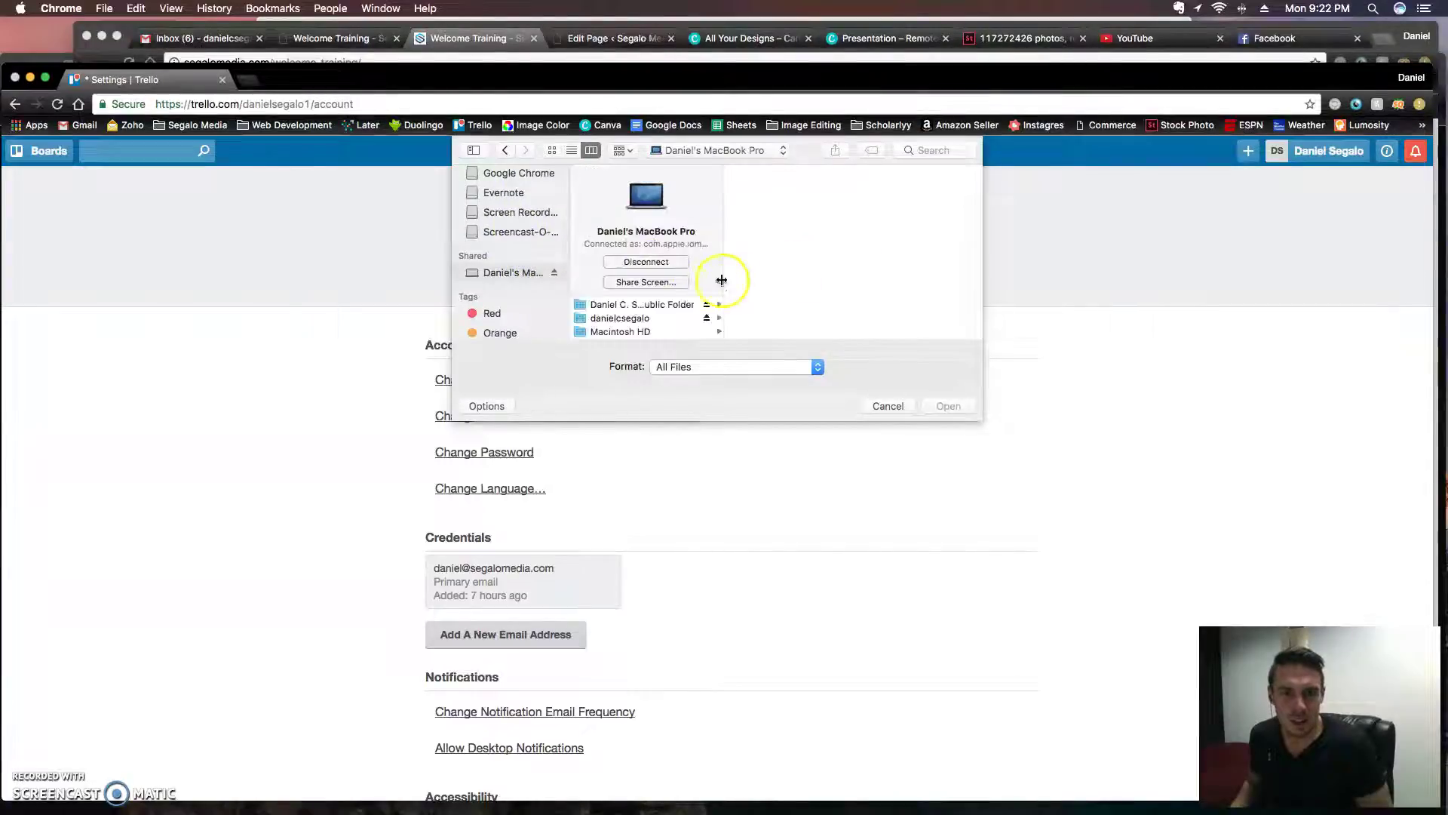
pyautogui.click(656, 305)
pyautogui.click(675, 319)
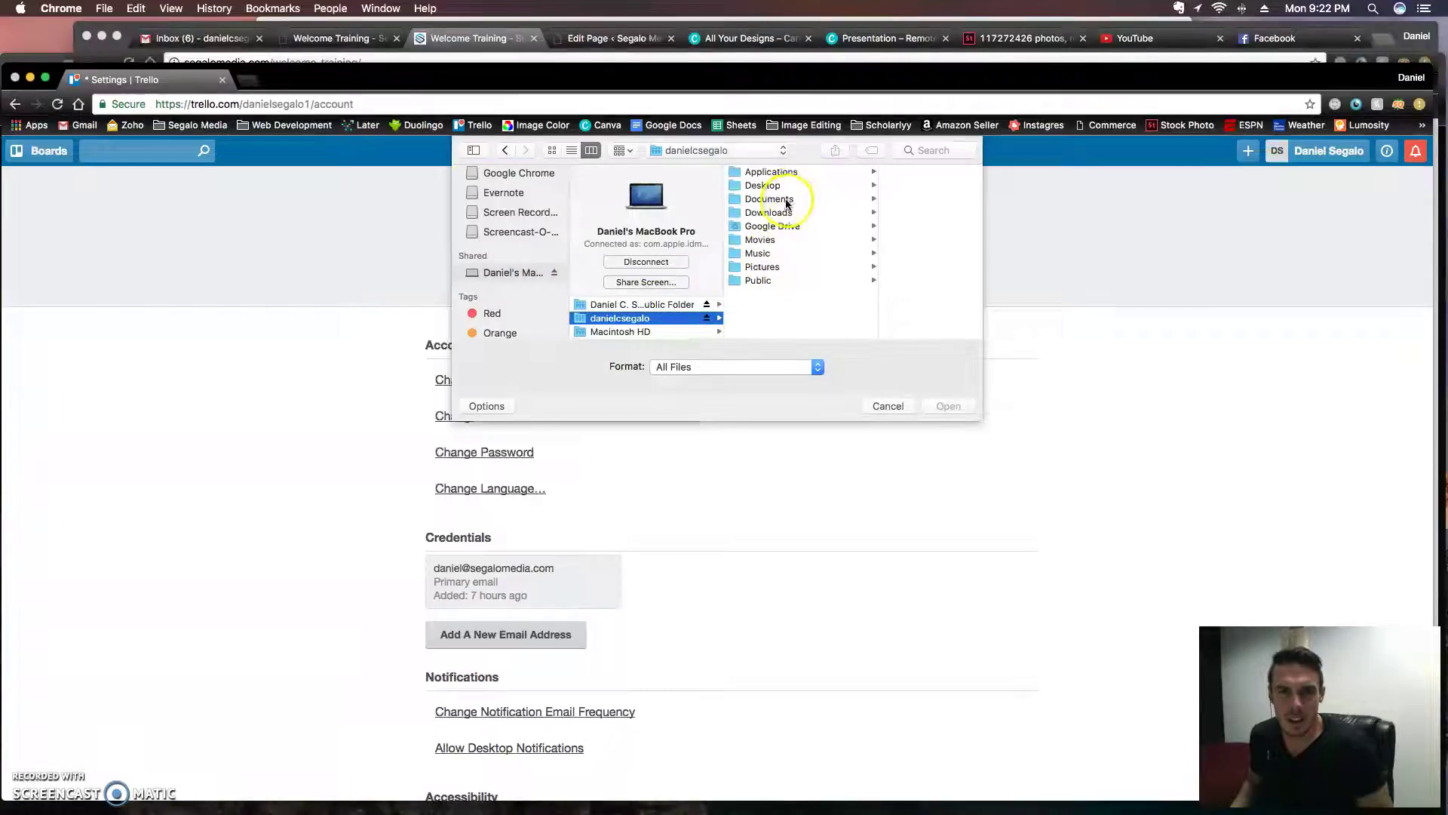
pyautogui.click(788, 214)
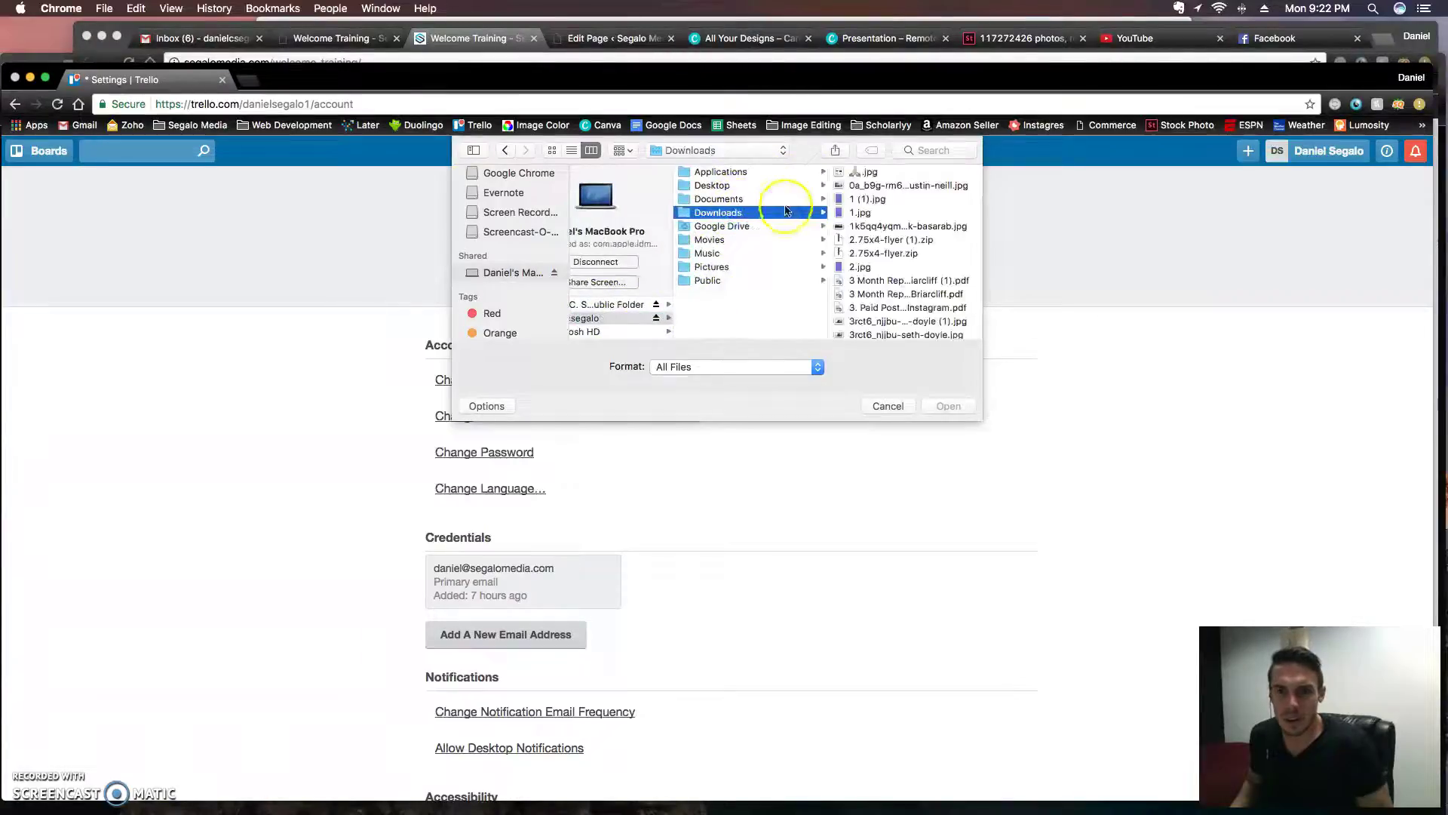
pyautogui.click(780, 200)
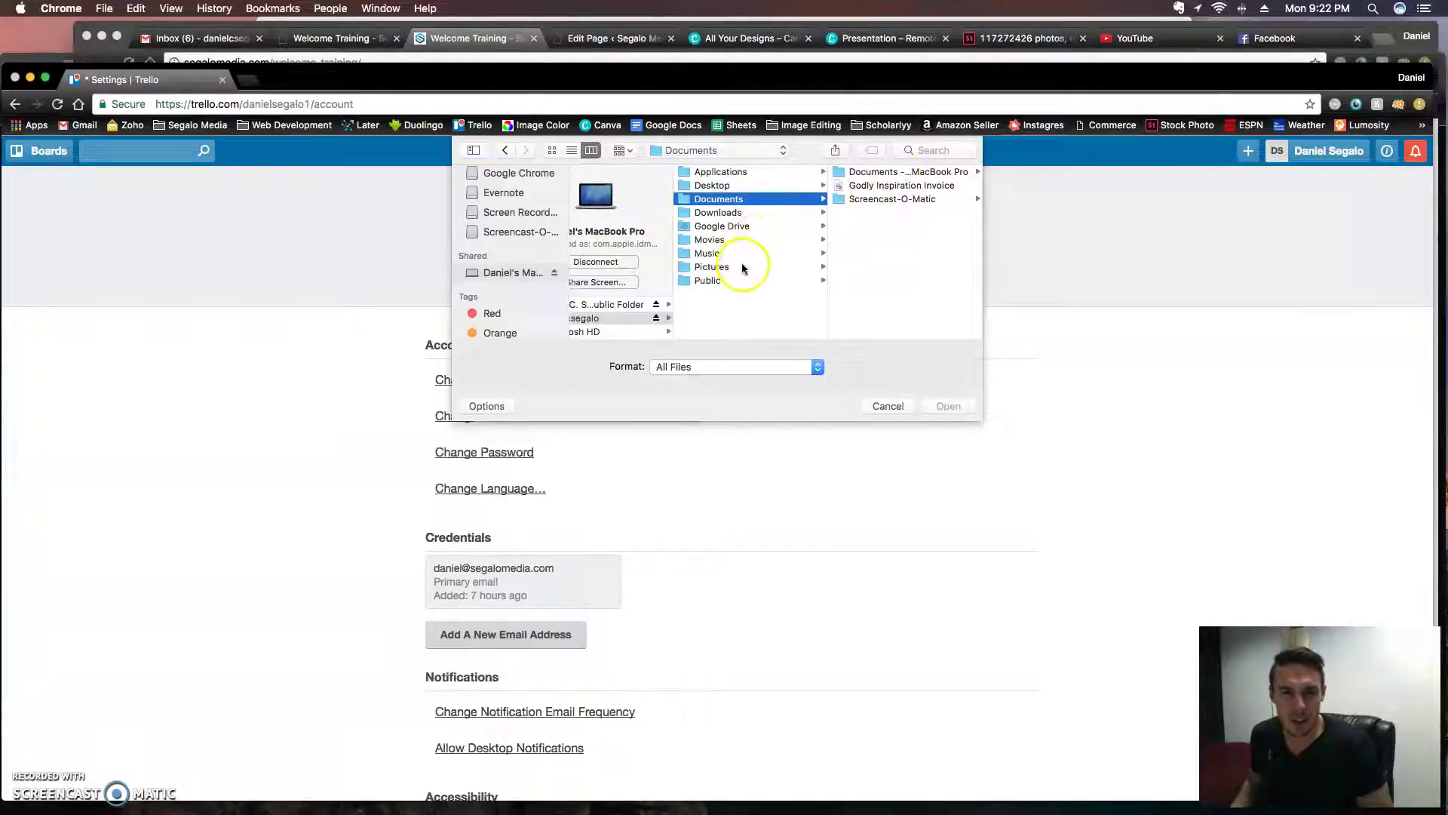
pyautogui.click(738, 172)
pyautogui.click(726, 187)
pyautogui.click(741, 215)
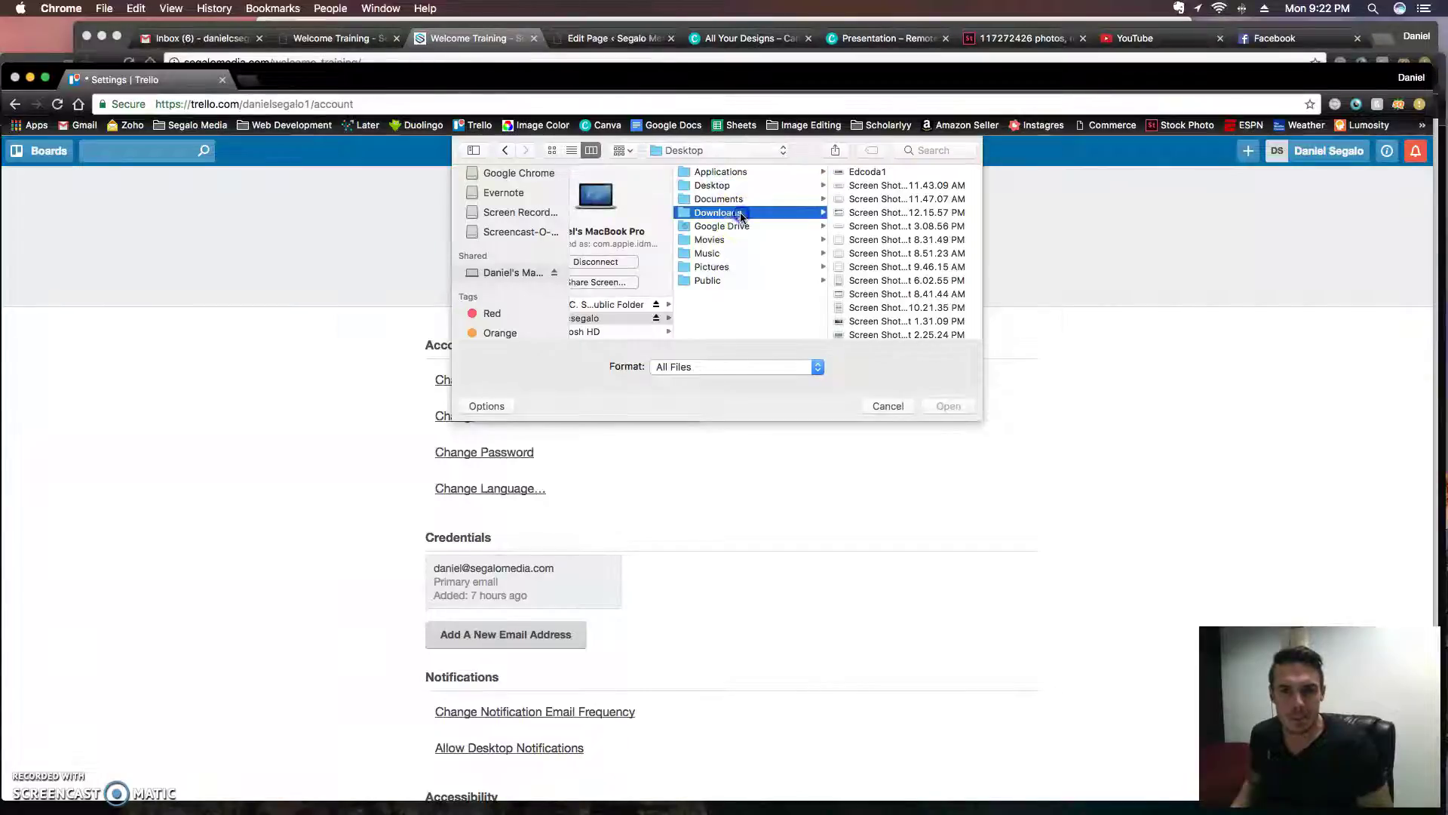
pyautogui.click(746, 227)
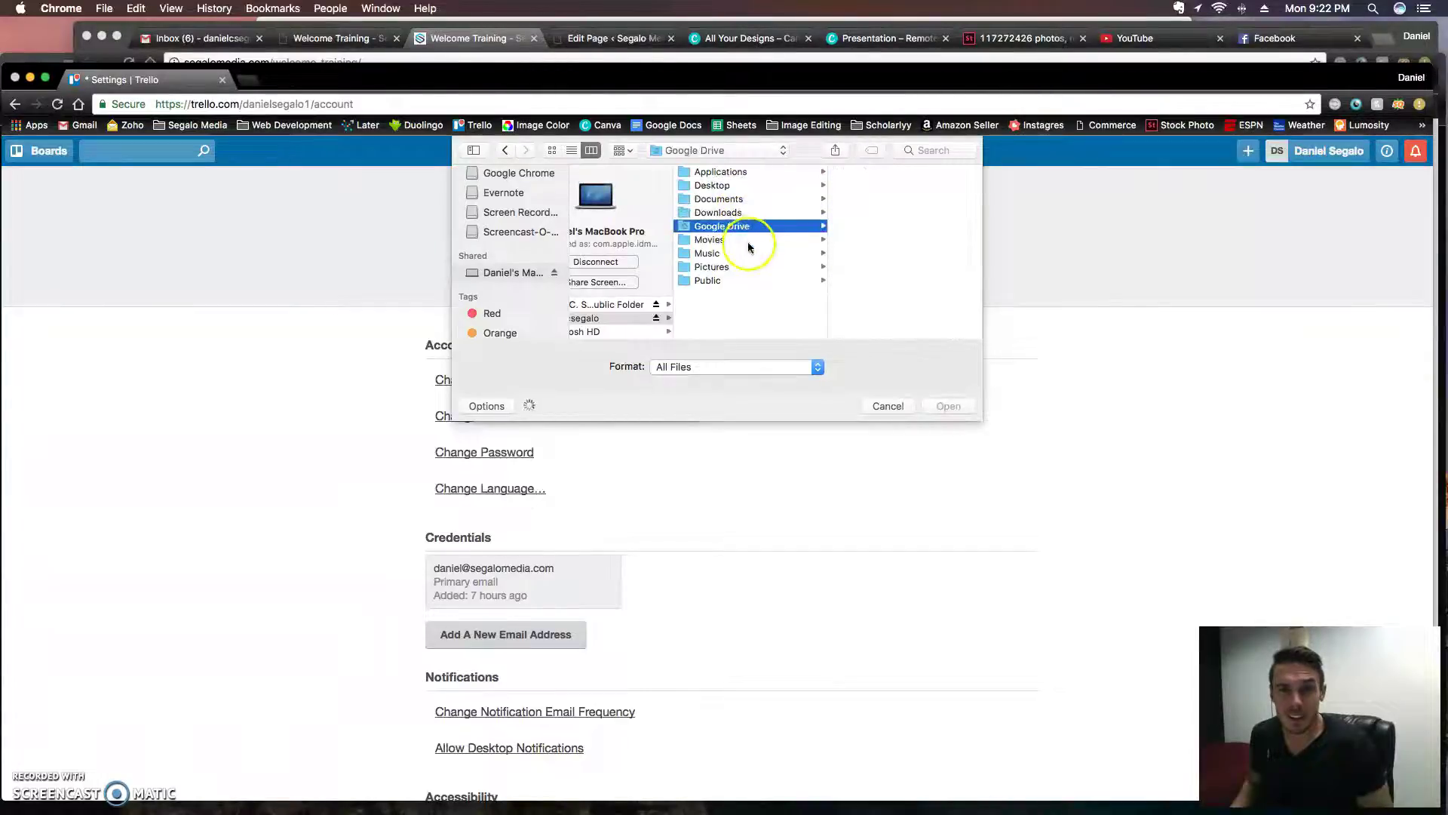
pyautogui.click(749, 242)
pyautogui.click(752, 255)
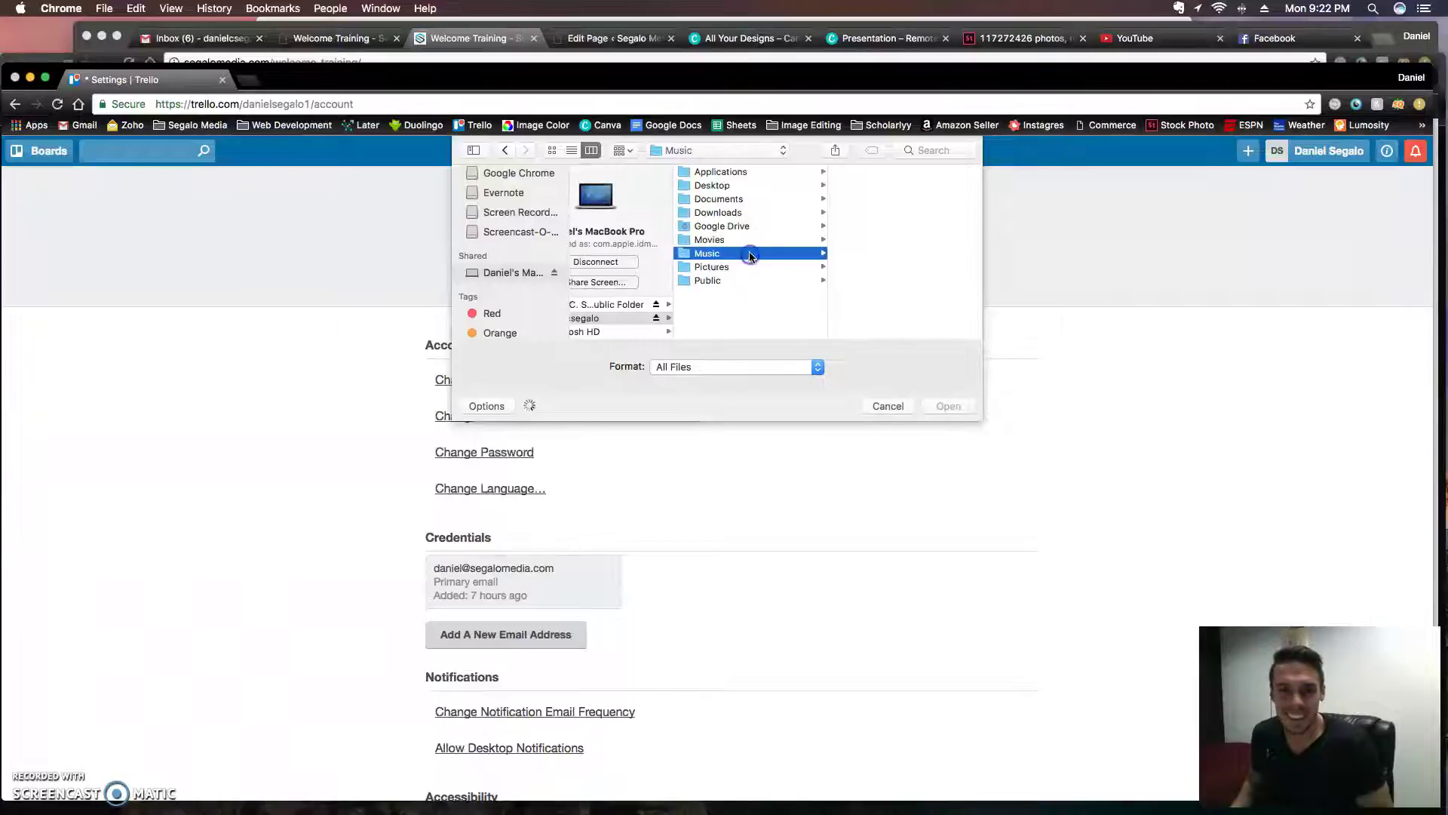
pyautogui.click(750, 270)
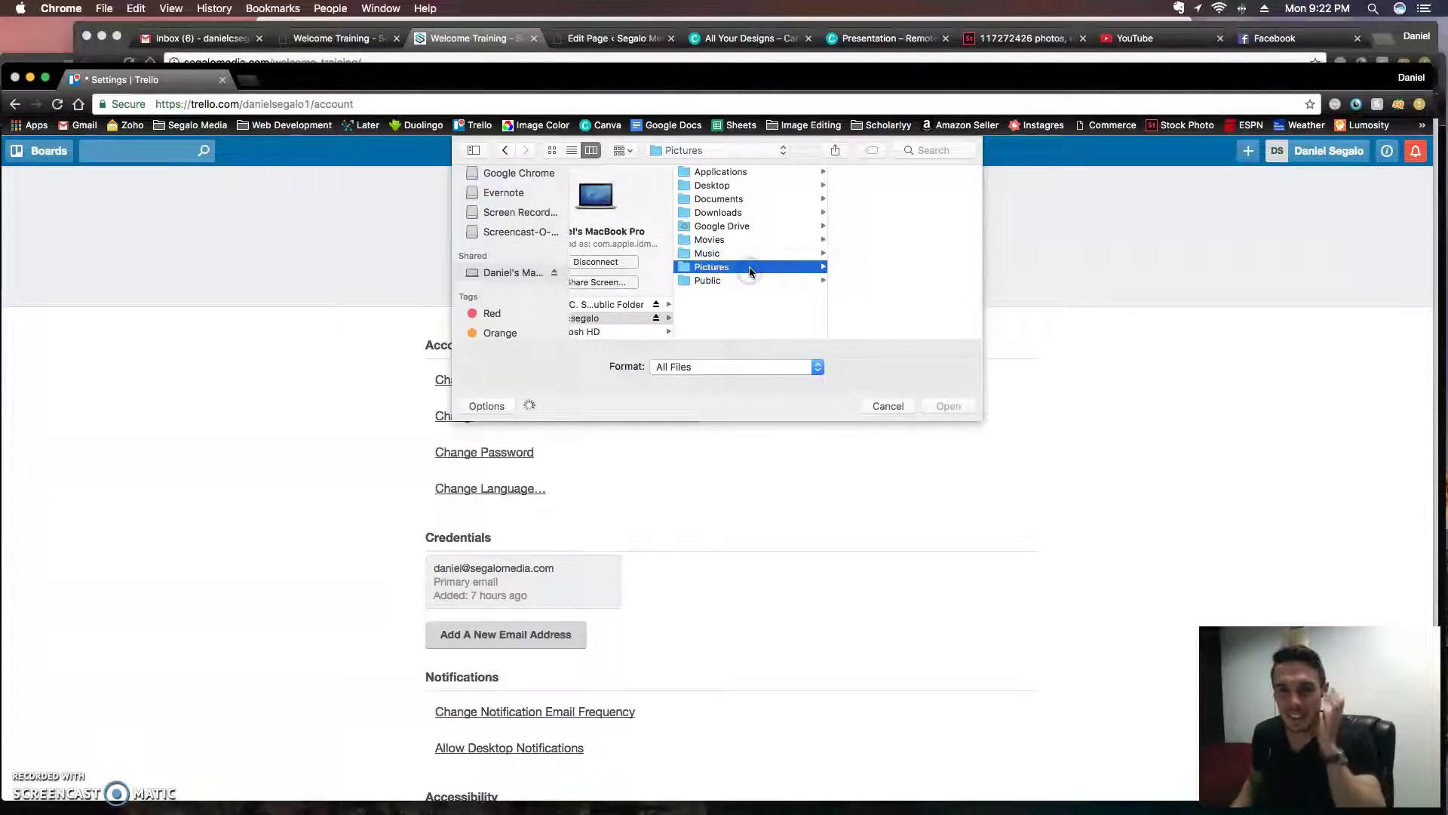
pyautogui.click(885, 406)
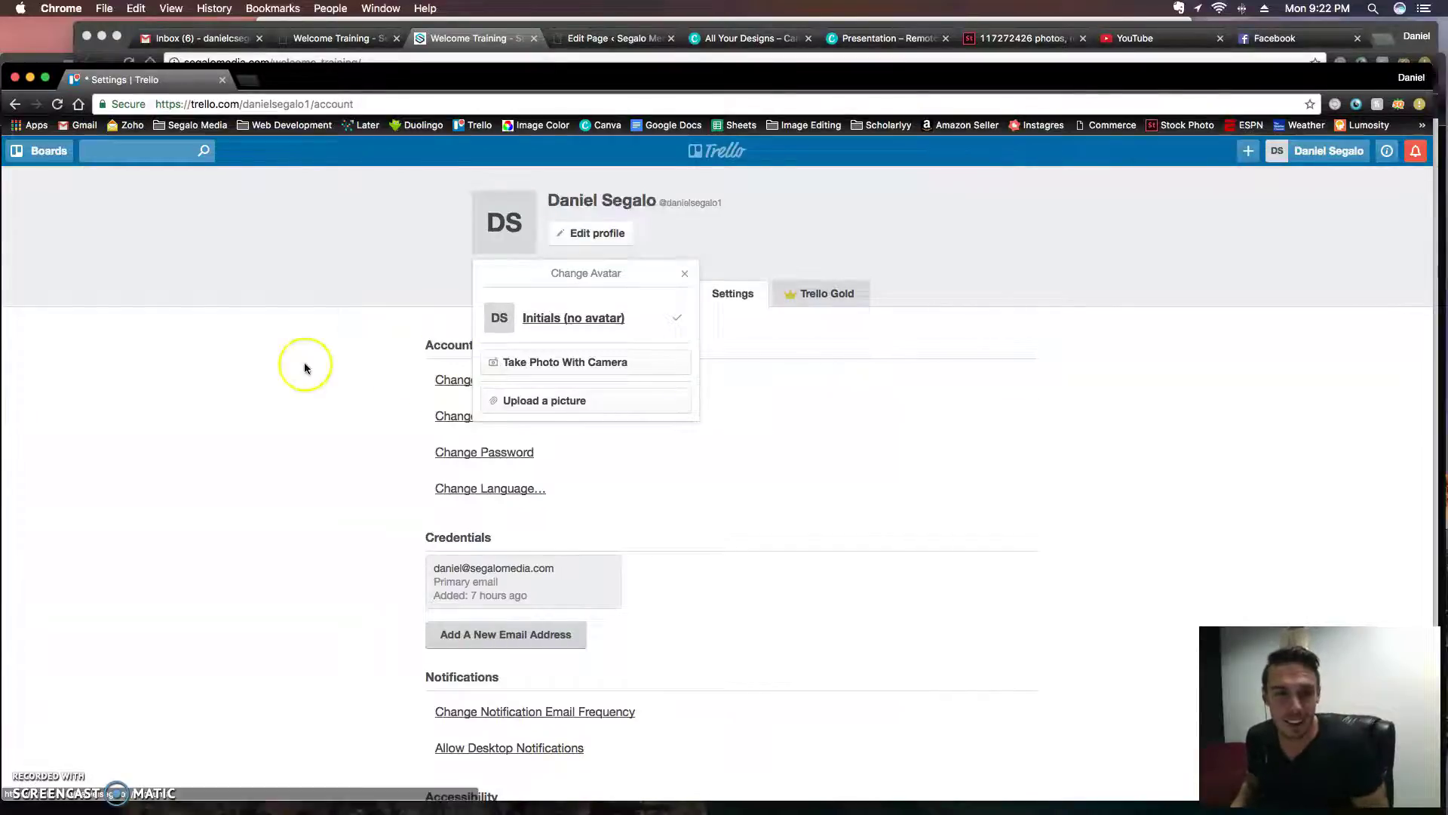
pyautogui.click(250, 367)
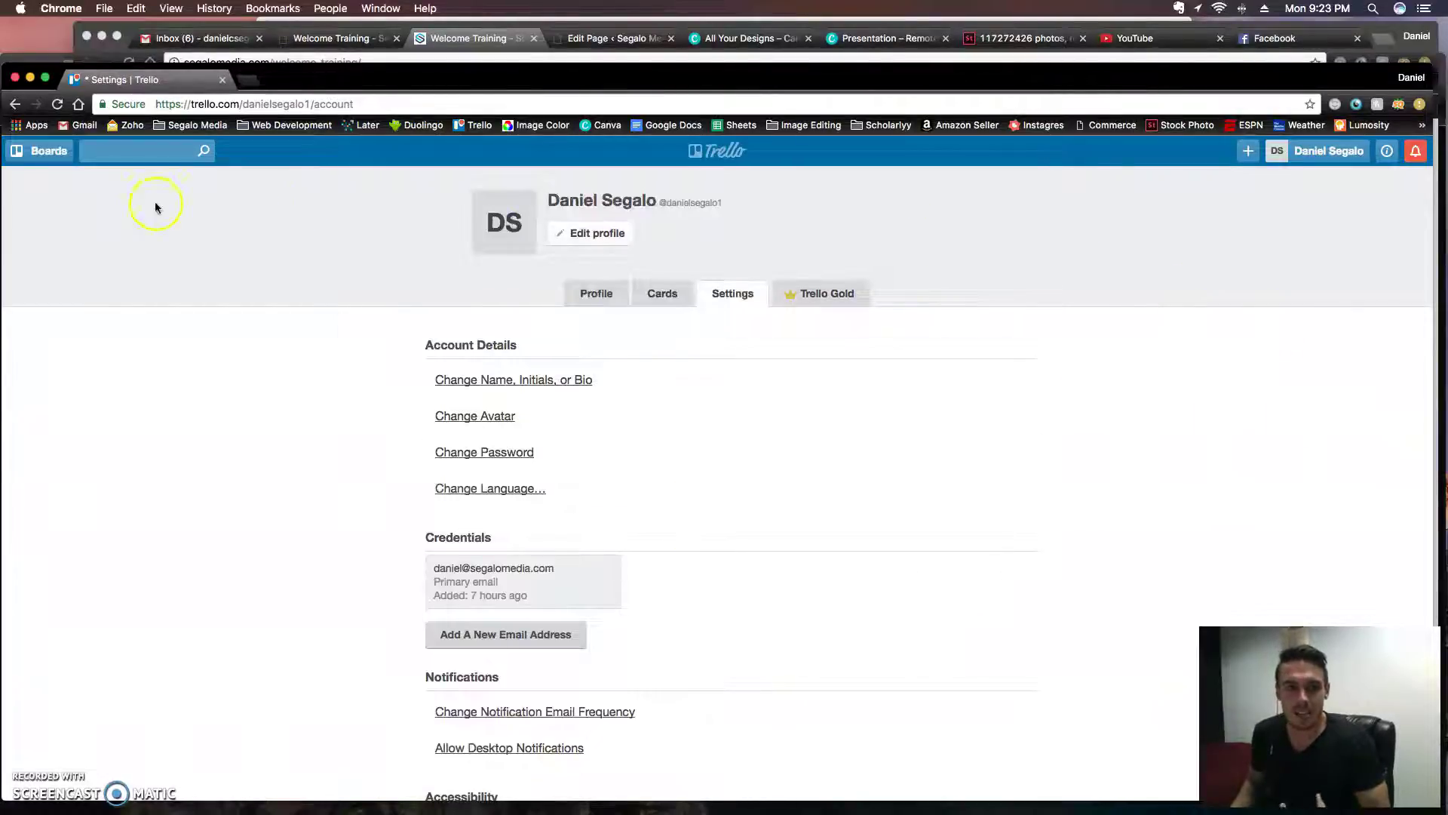
# - Open the keyboard shortcuts reference and read through the listed shortcuts
pyautogui.click(1291, 154)
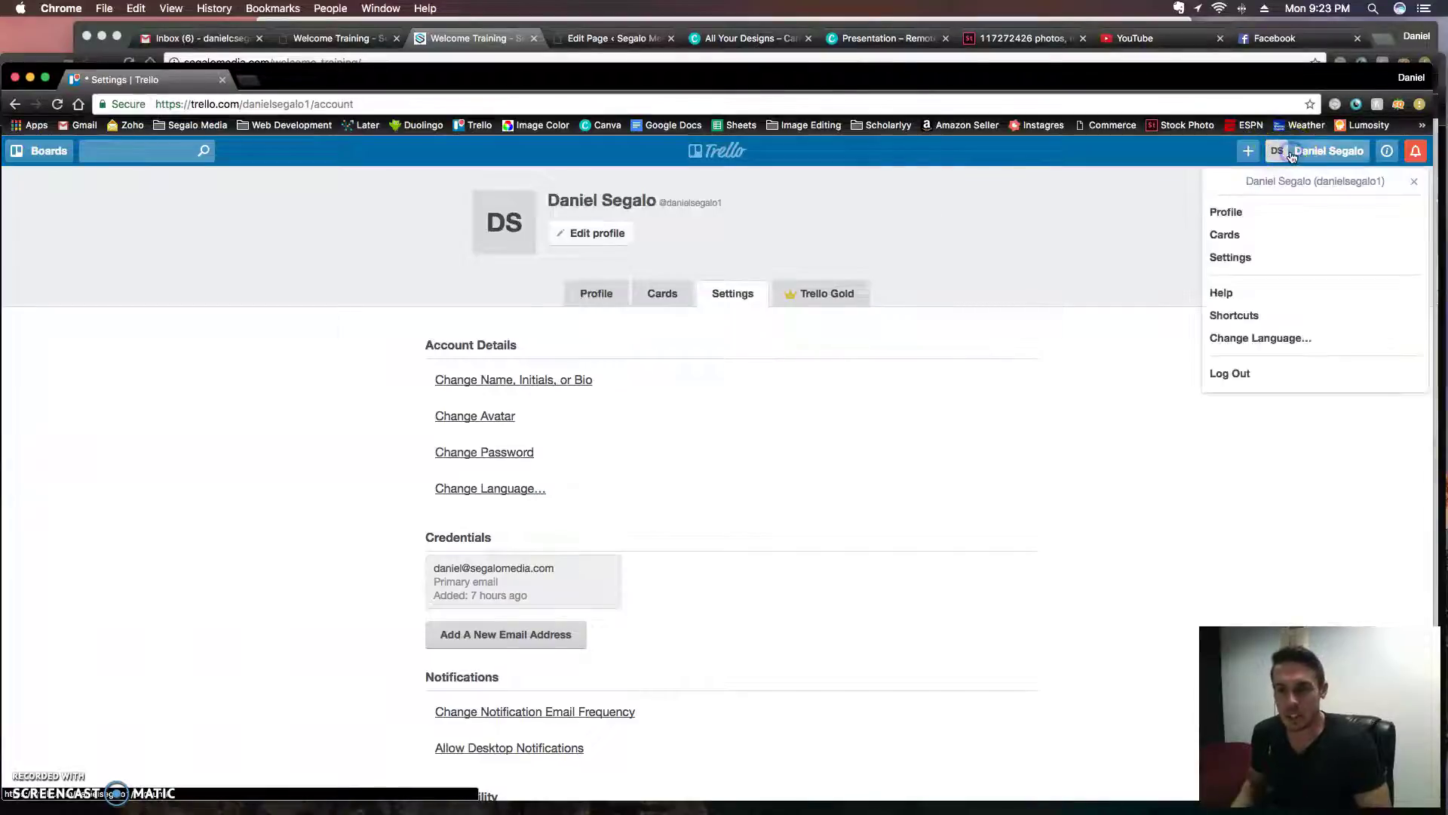
pyautogui.click(1238, 315)
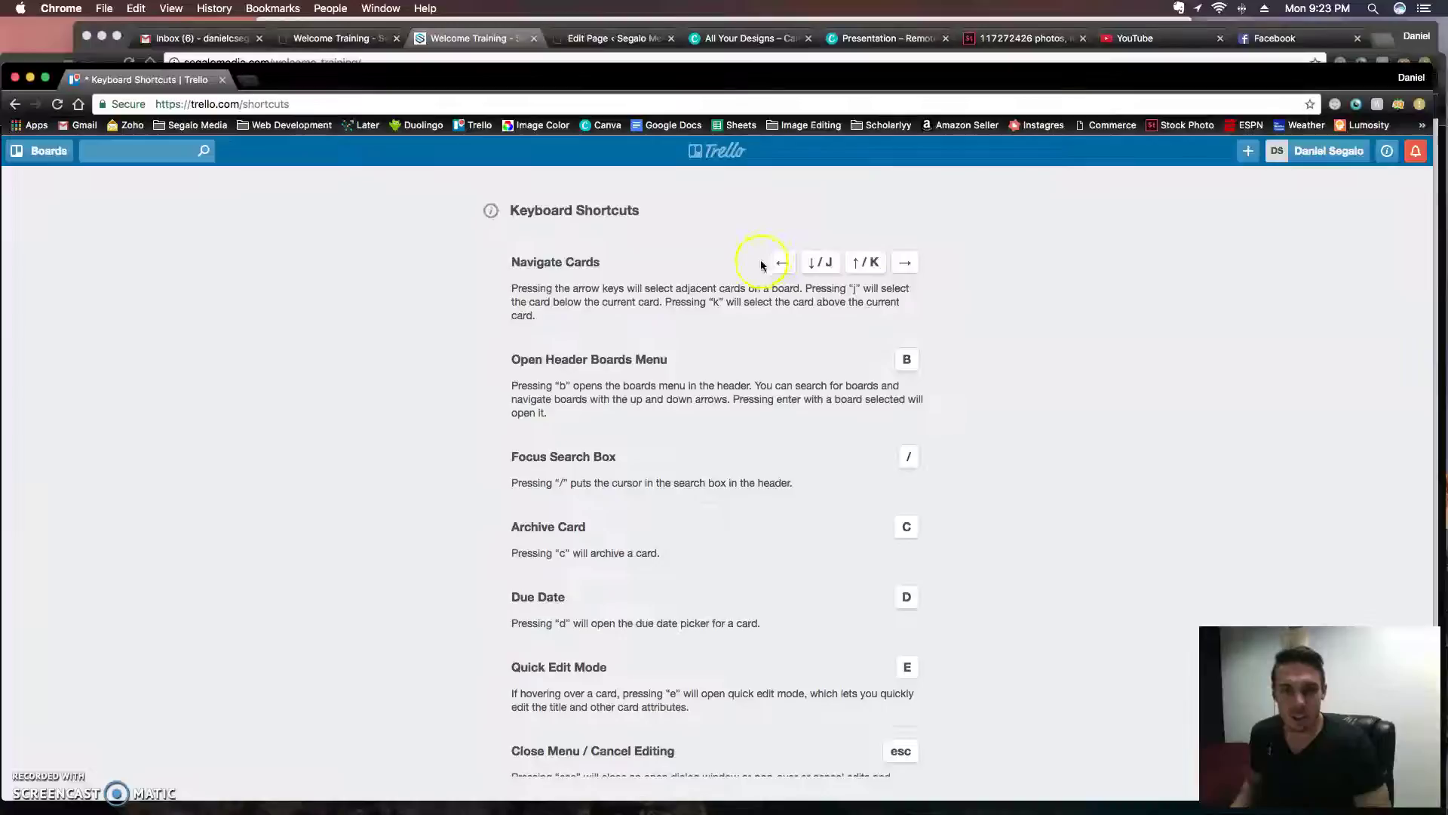
pyautogui.scroll(-2, 634, 333)
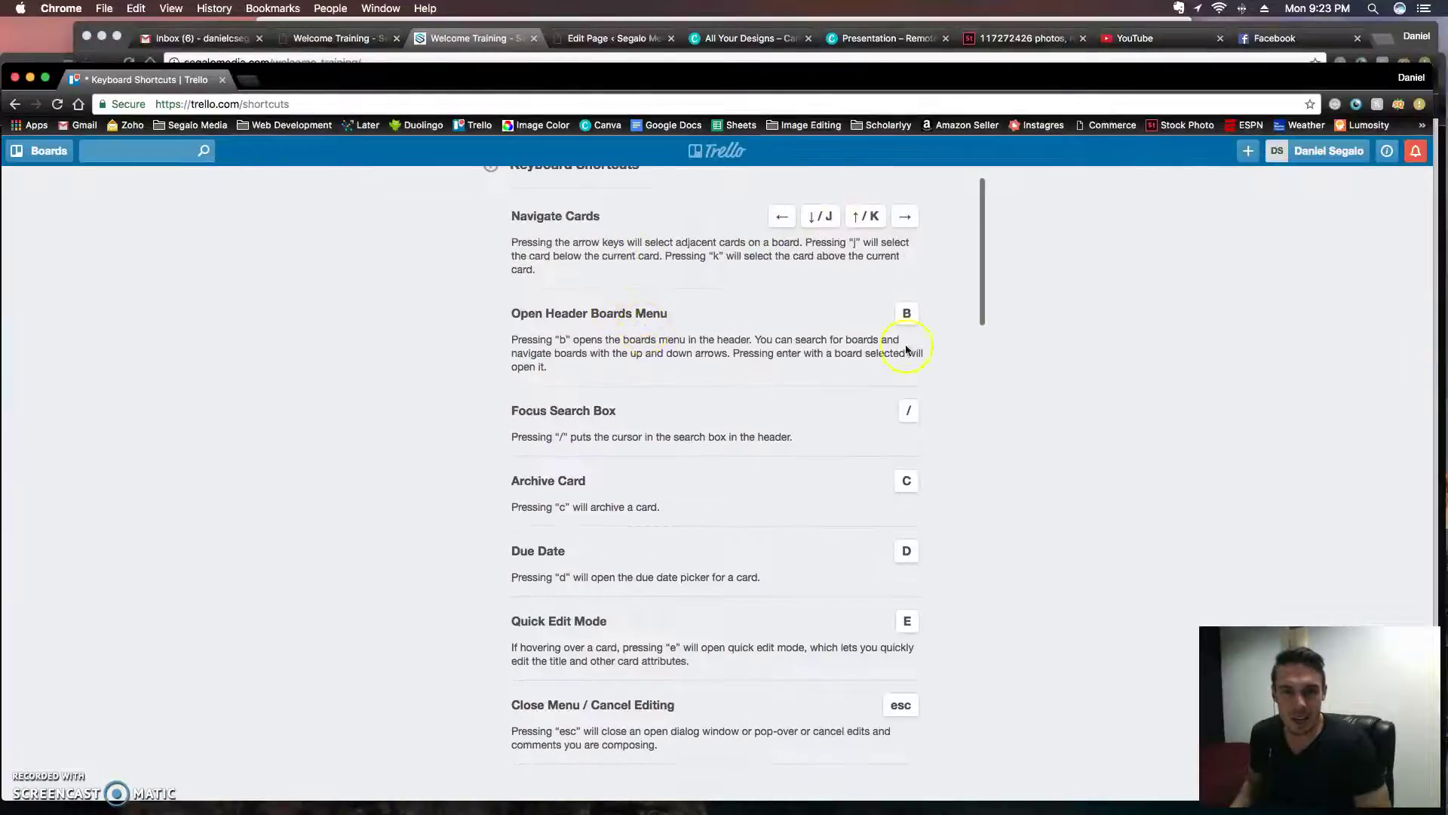
# - Finish reading through the keyboard shortcuts and open the personal Welcome Board
pyautogui.scroll(-5, 704, 335)
pyautogui.scroll(-3, 704, 334)
pyautogui.scroll(10, 702, 332)
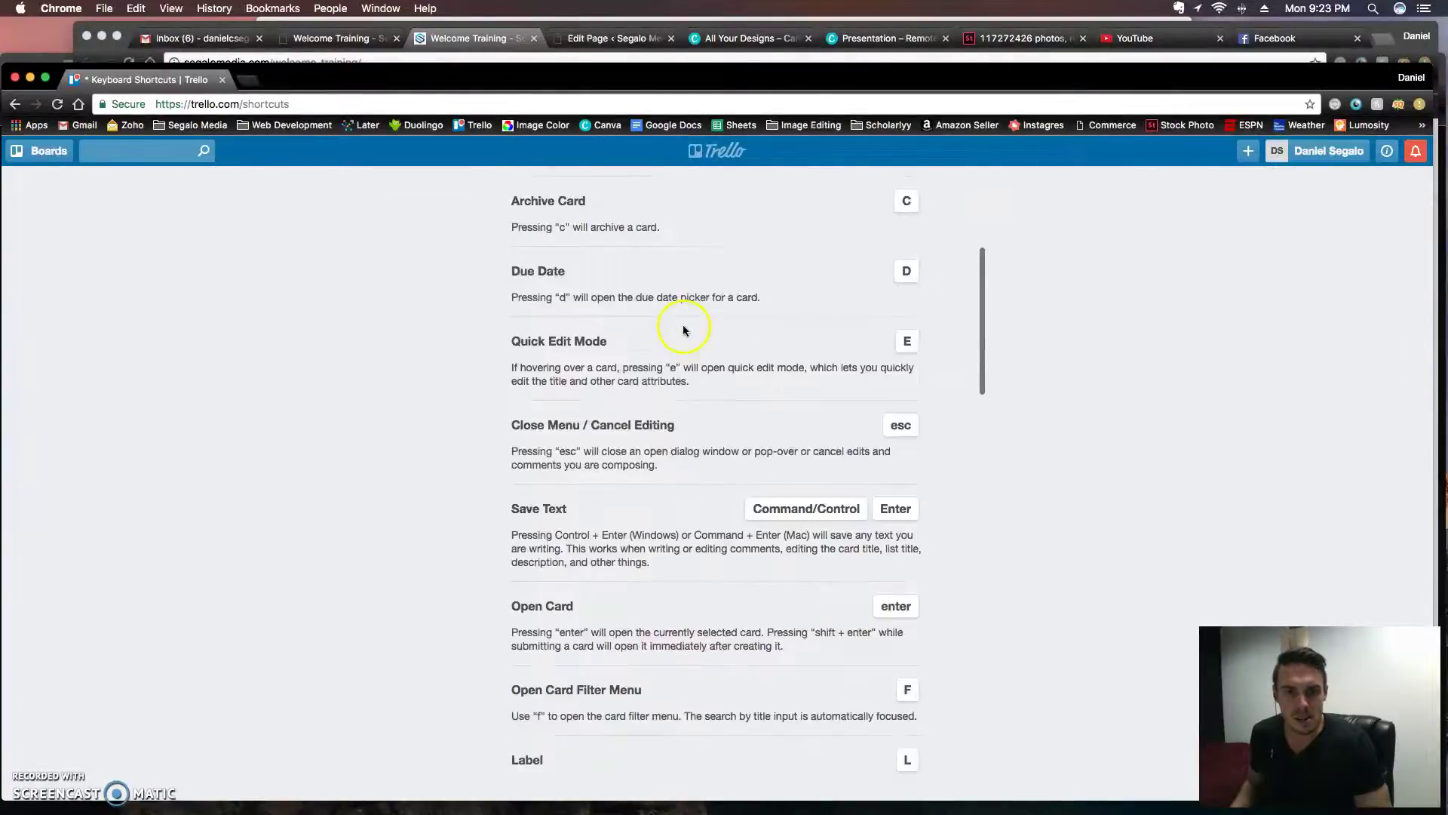
pyautogui.click(39, 153)
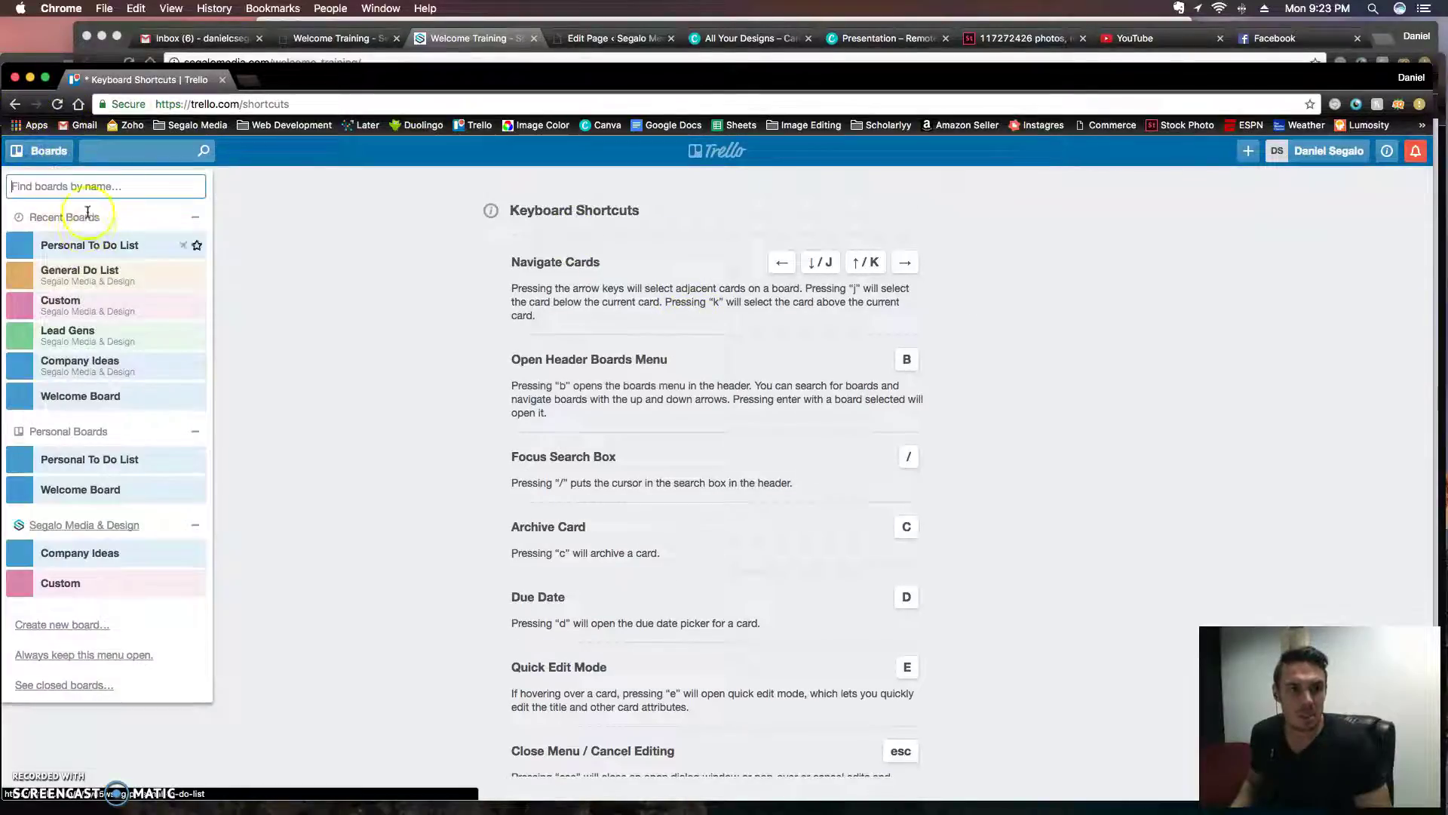
pyautogui.click(106, 489)
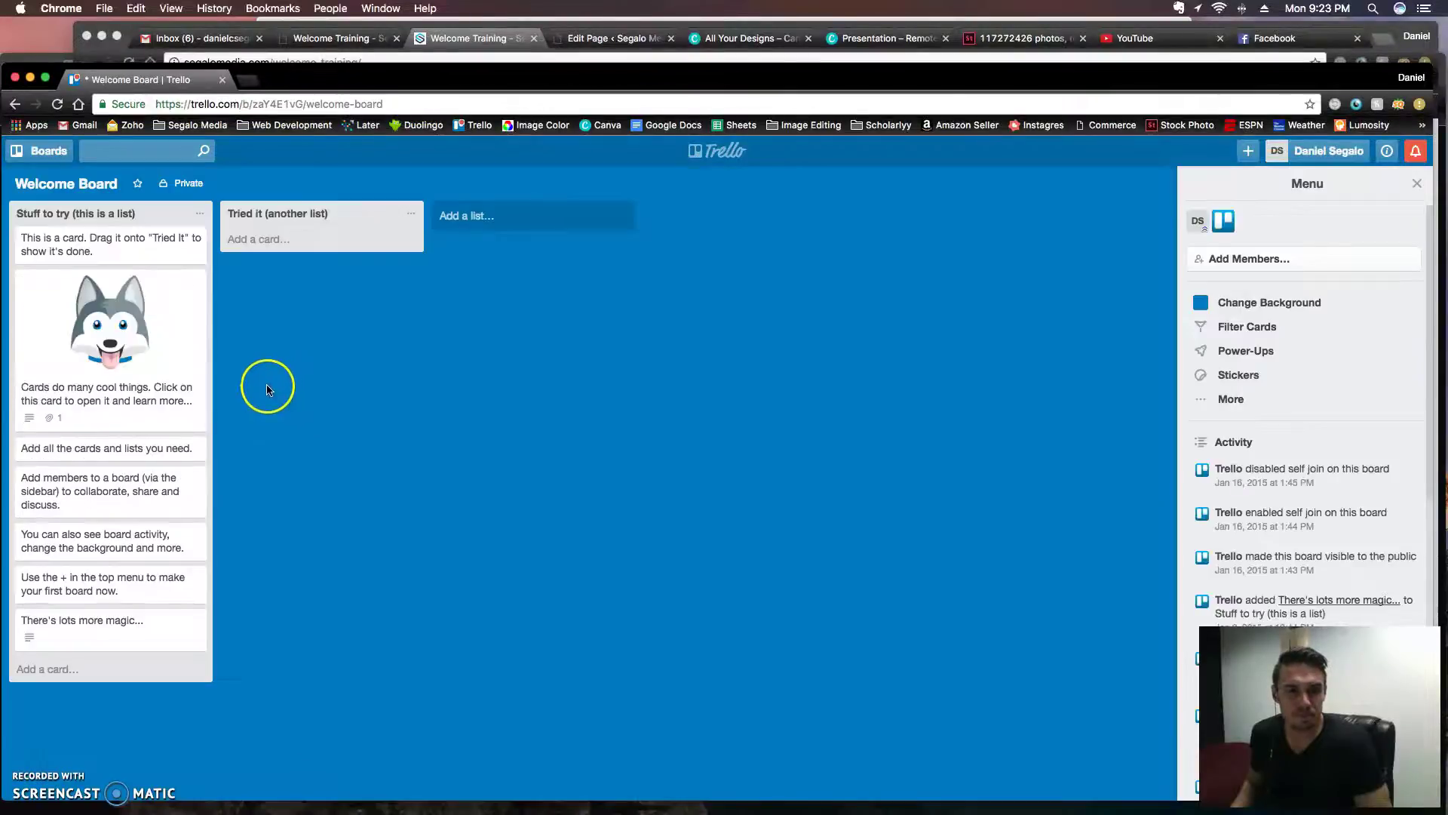
# - Open the Segalo Media & Design team page and view its General Do List board
pyautogui.click(40, 151)
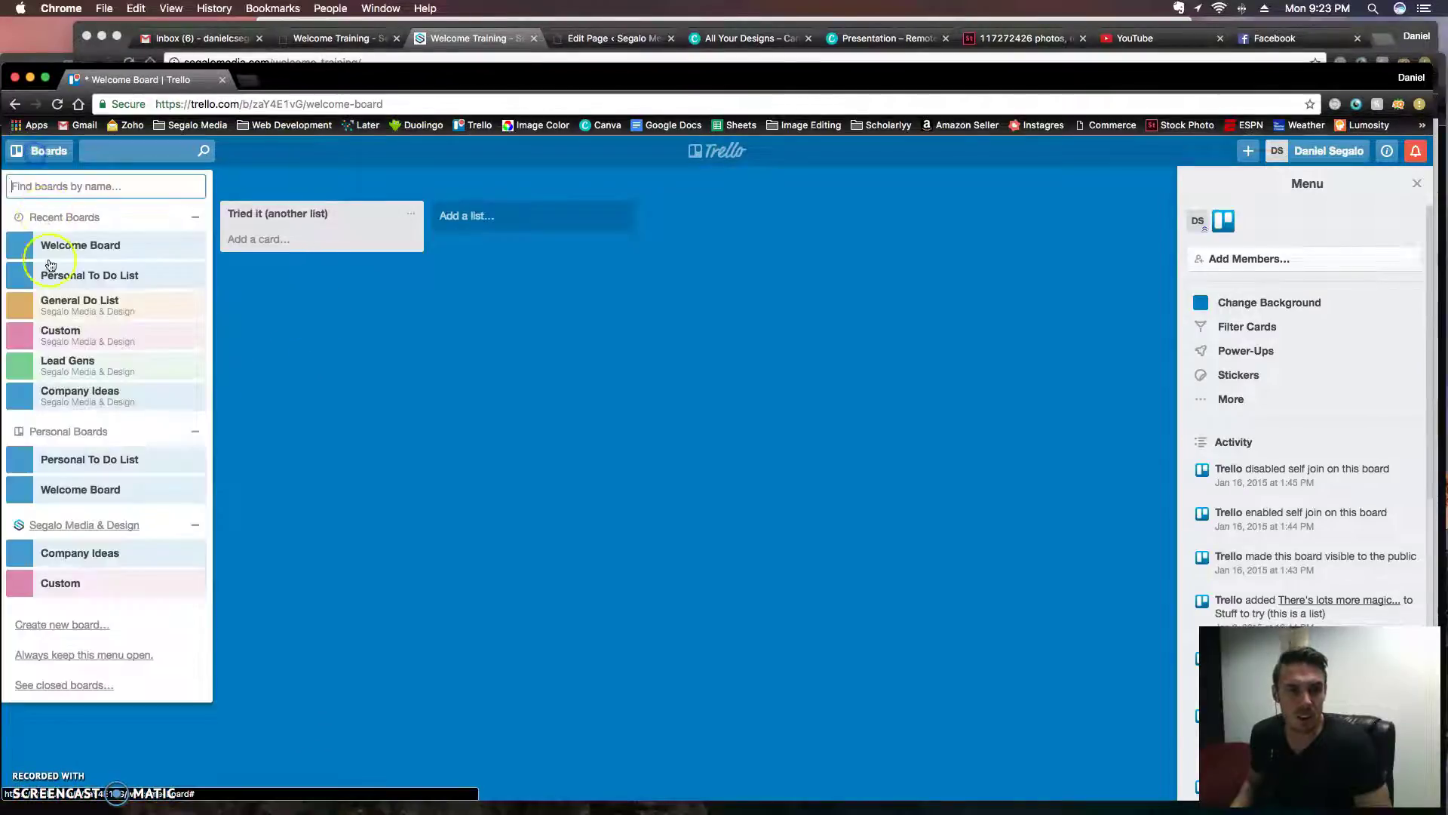
pyautogui.click(103, 528)
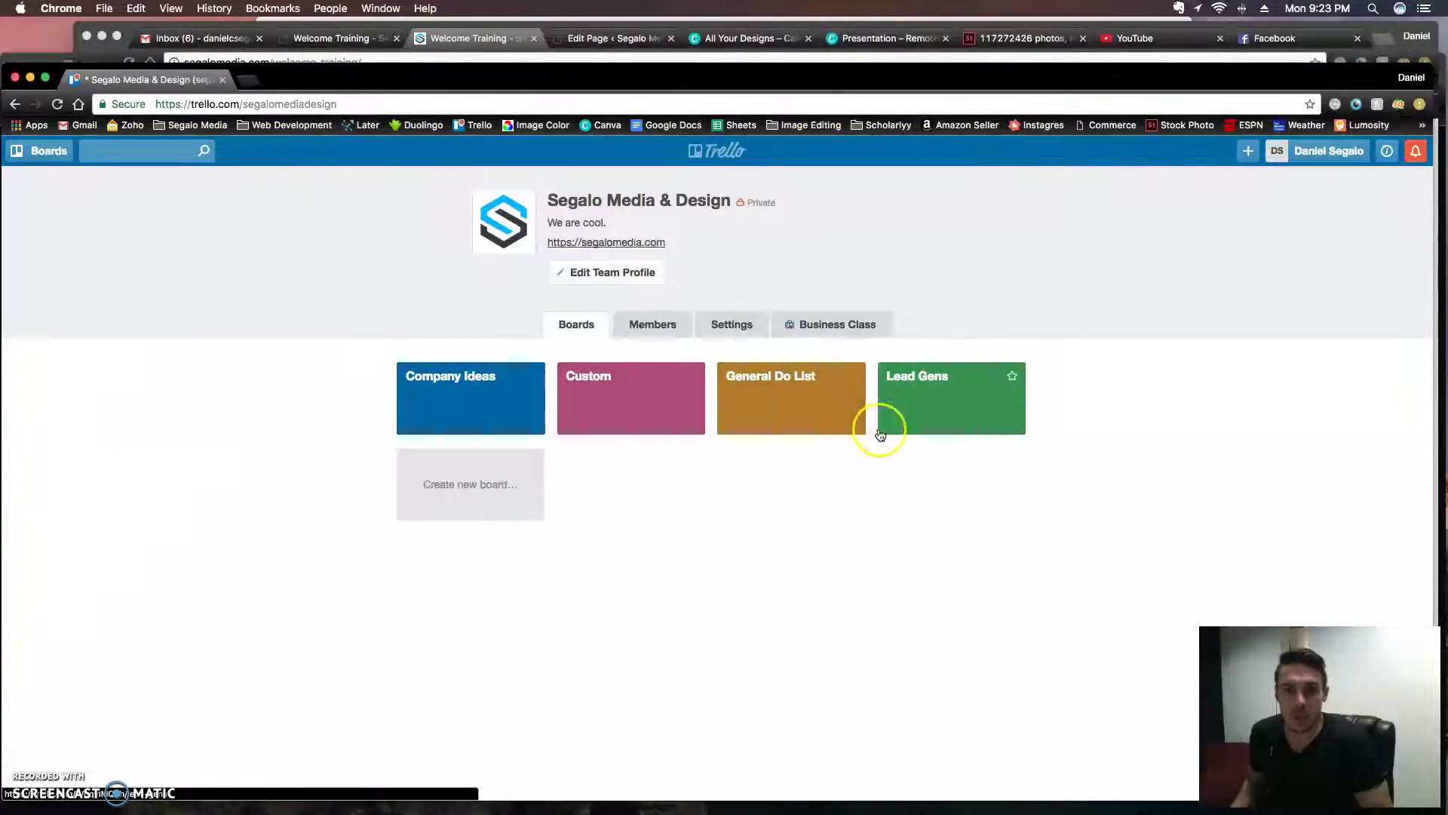
pyautogui.click(795, 414)
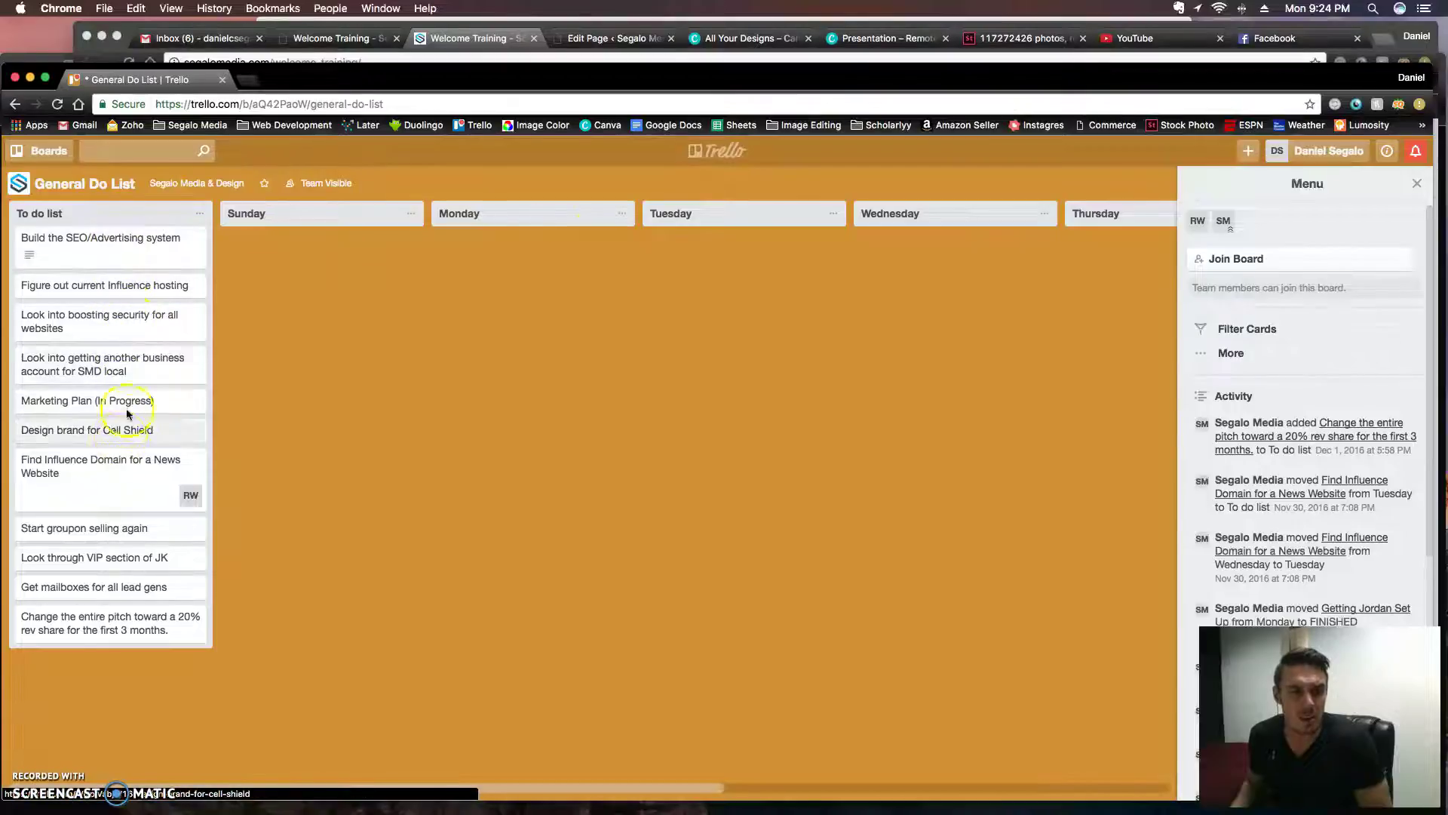
# - View the activity details of the "Get mailboxes for all lead gens" card and the description of the "Build the SEO/Advertising system" card
pyautogui.click(113, 590)
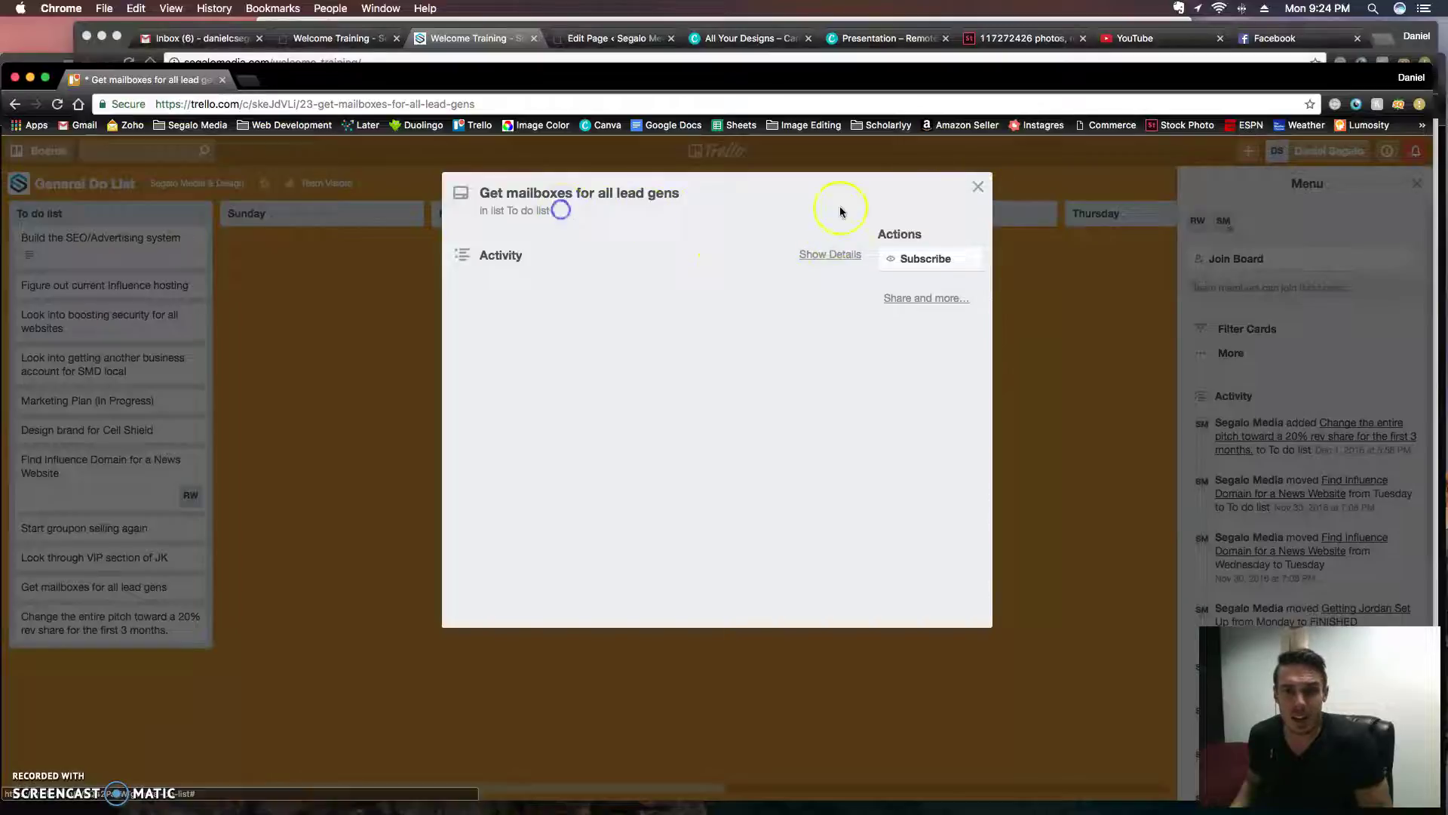
pyautogui.click(846, 255)
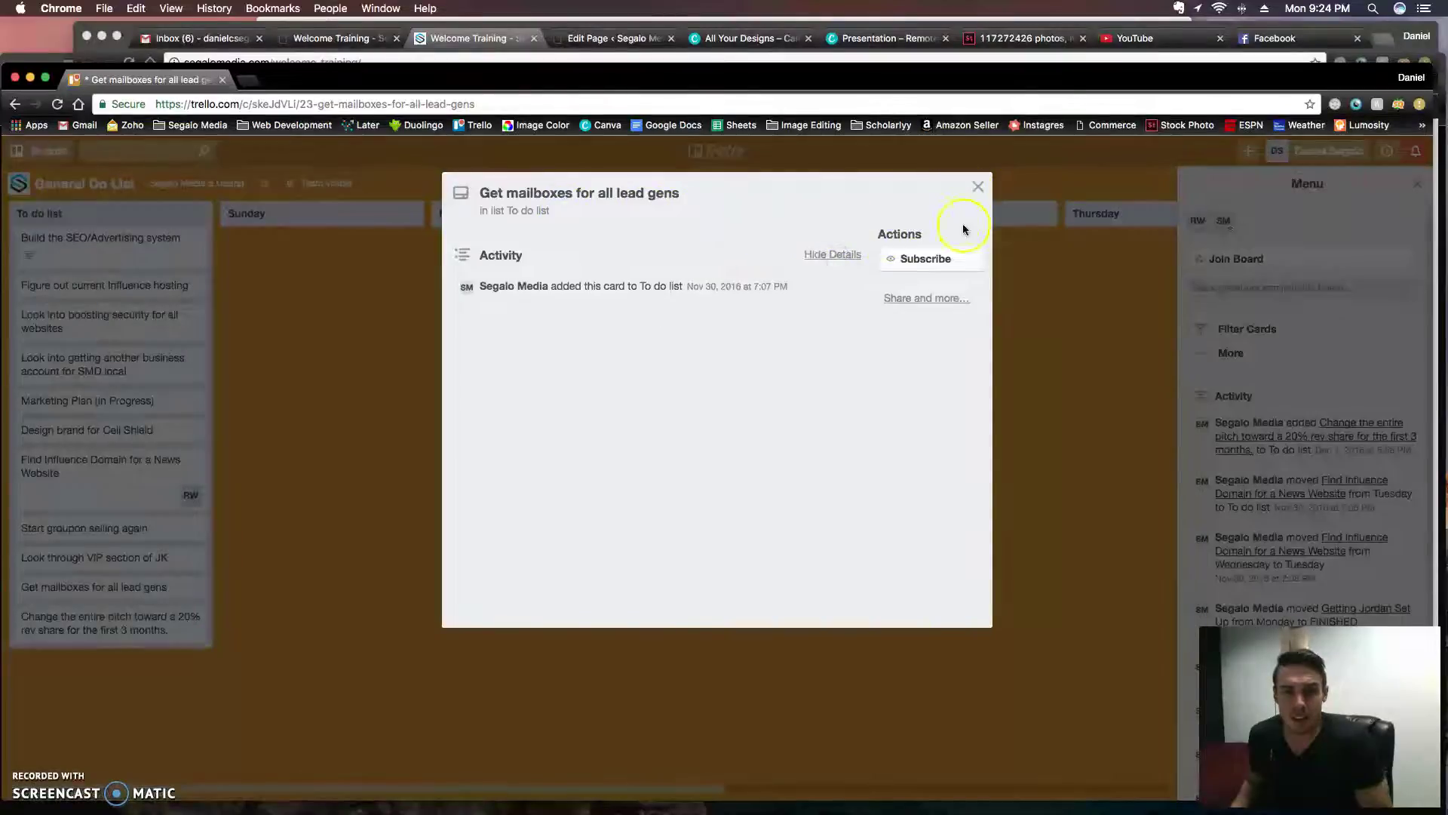
pyautogui.click(978, 188)
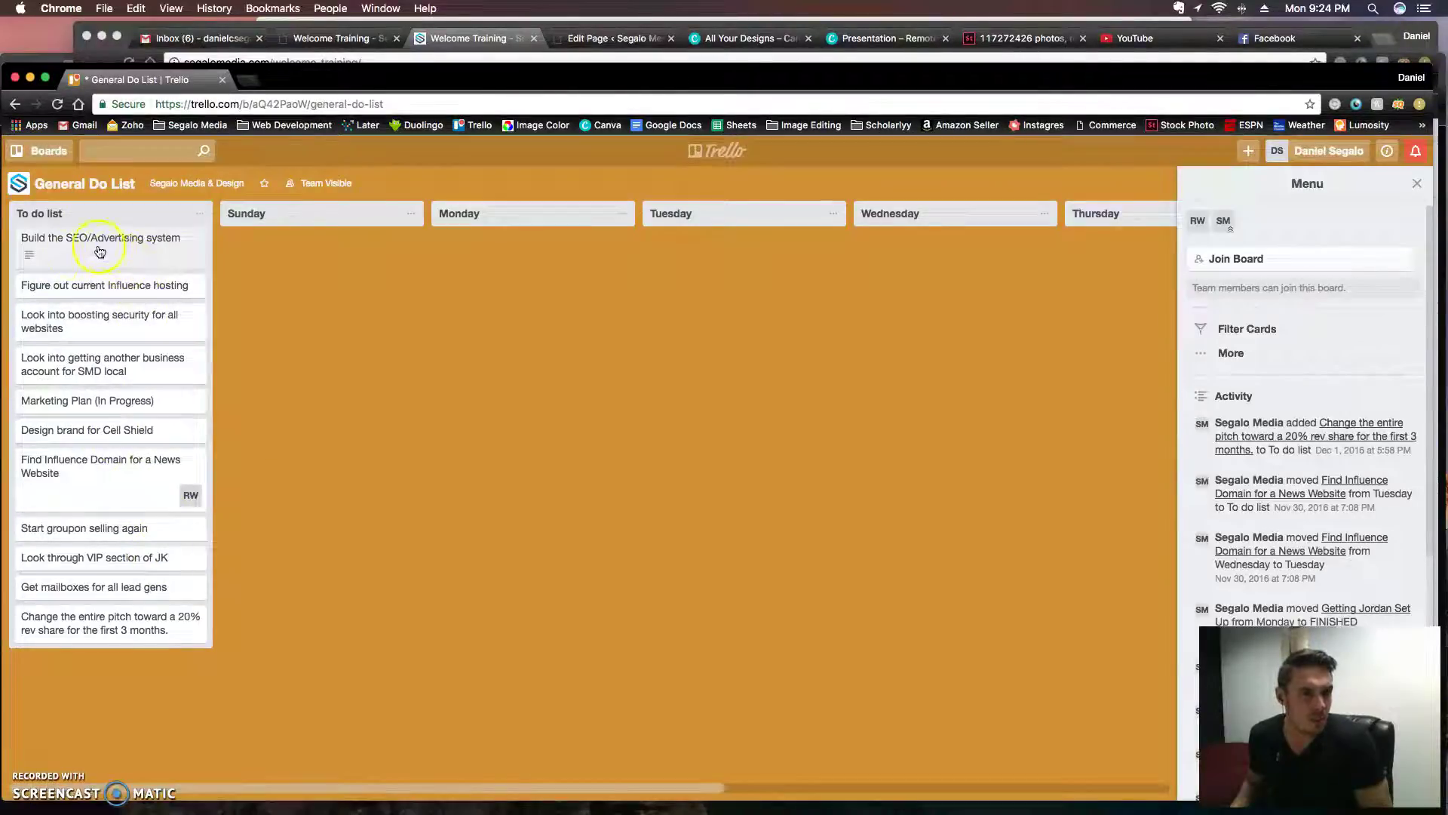
pyautogui.click(53, 258)
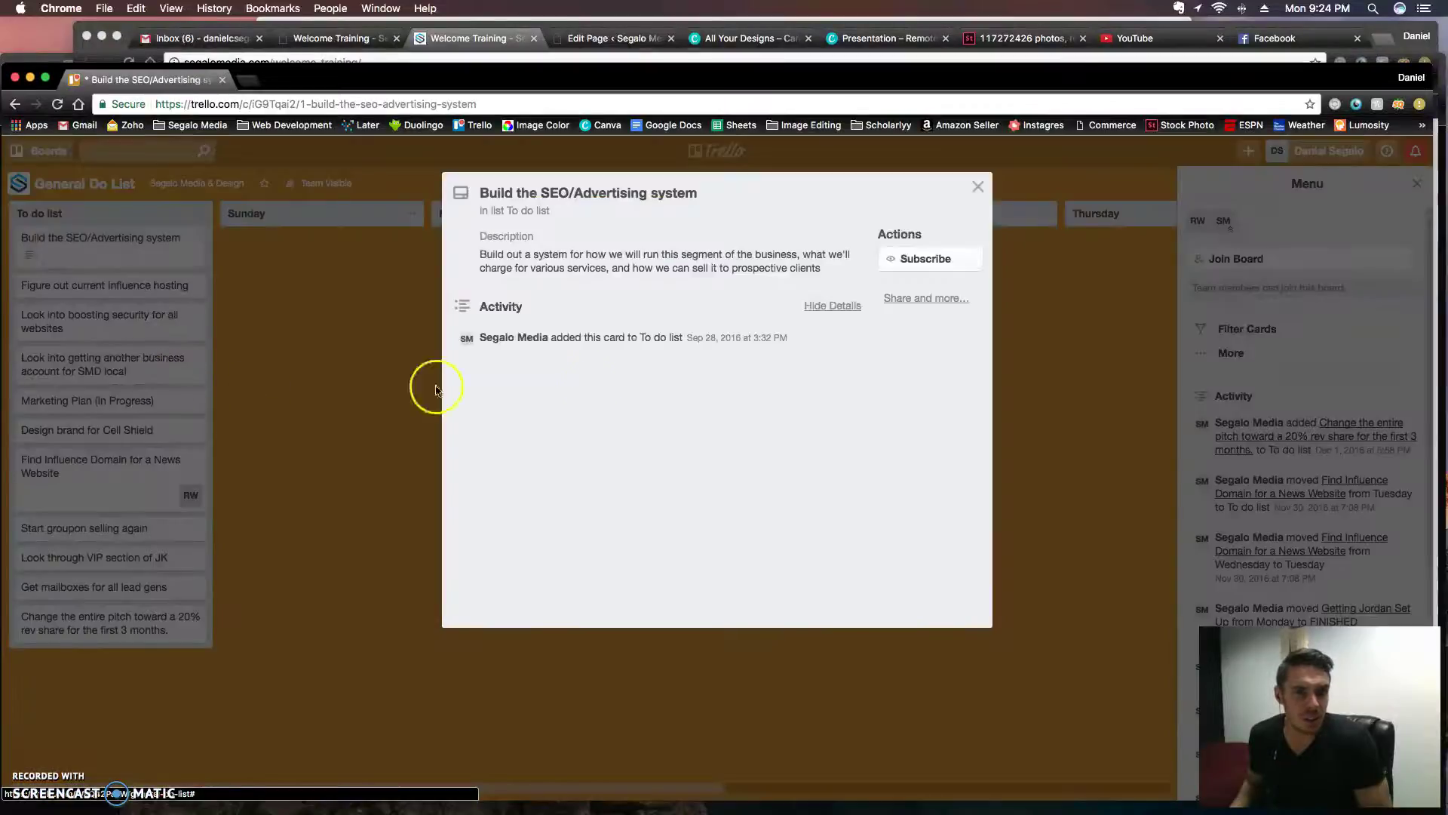
pyautogui.click(978, 189)
# - Open the team's Custom board and look across its client workflow lists
pyautogui.click(48, 155)
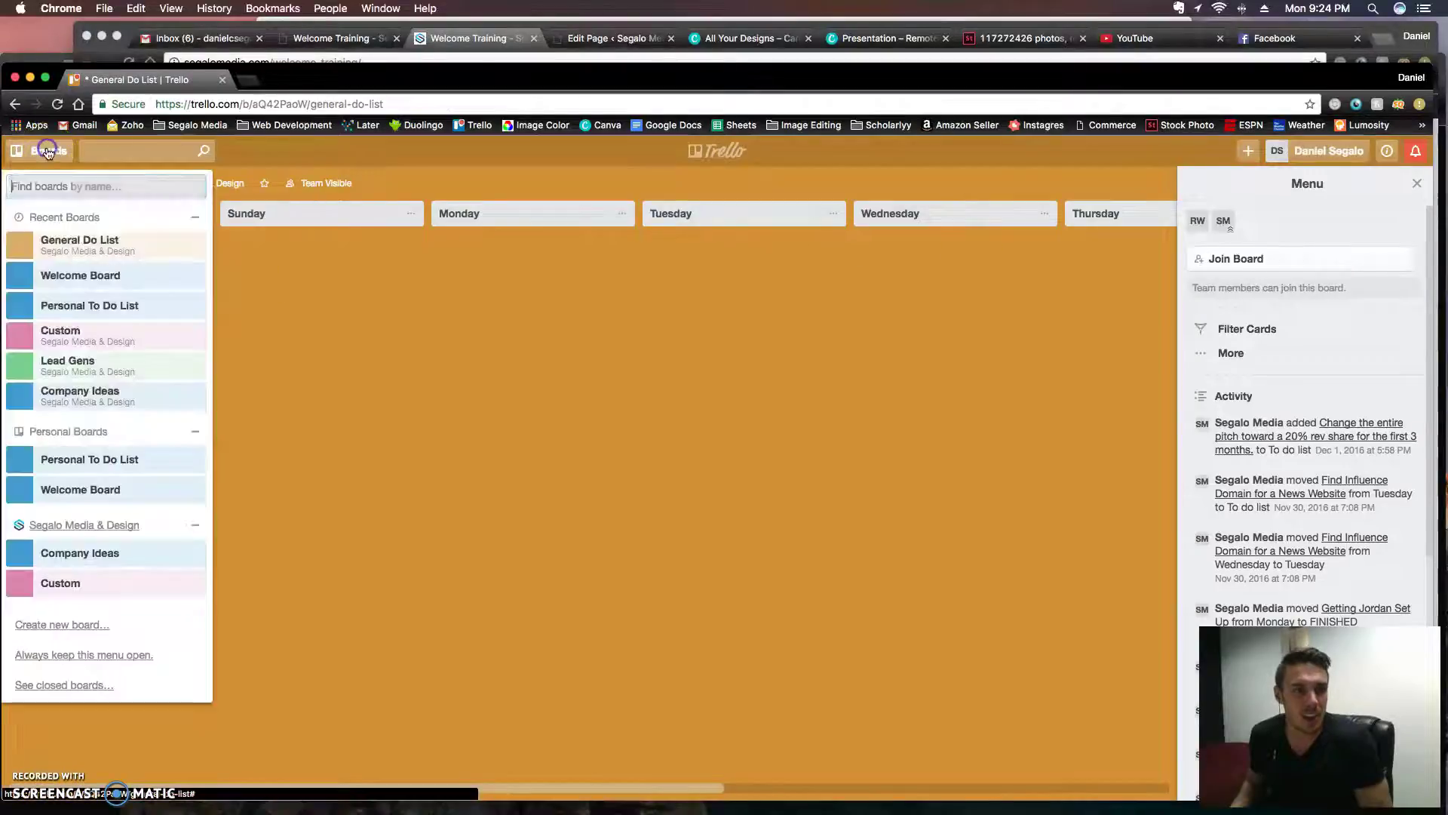
pyautogui.click(76, 585)
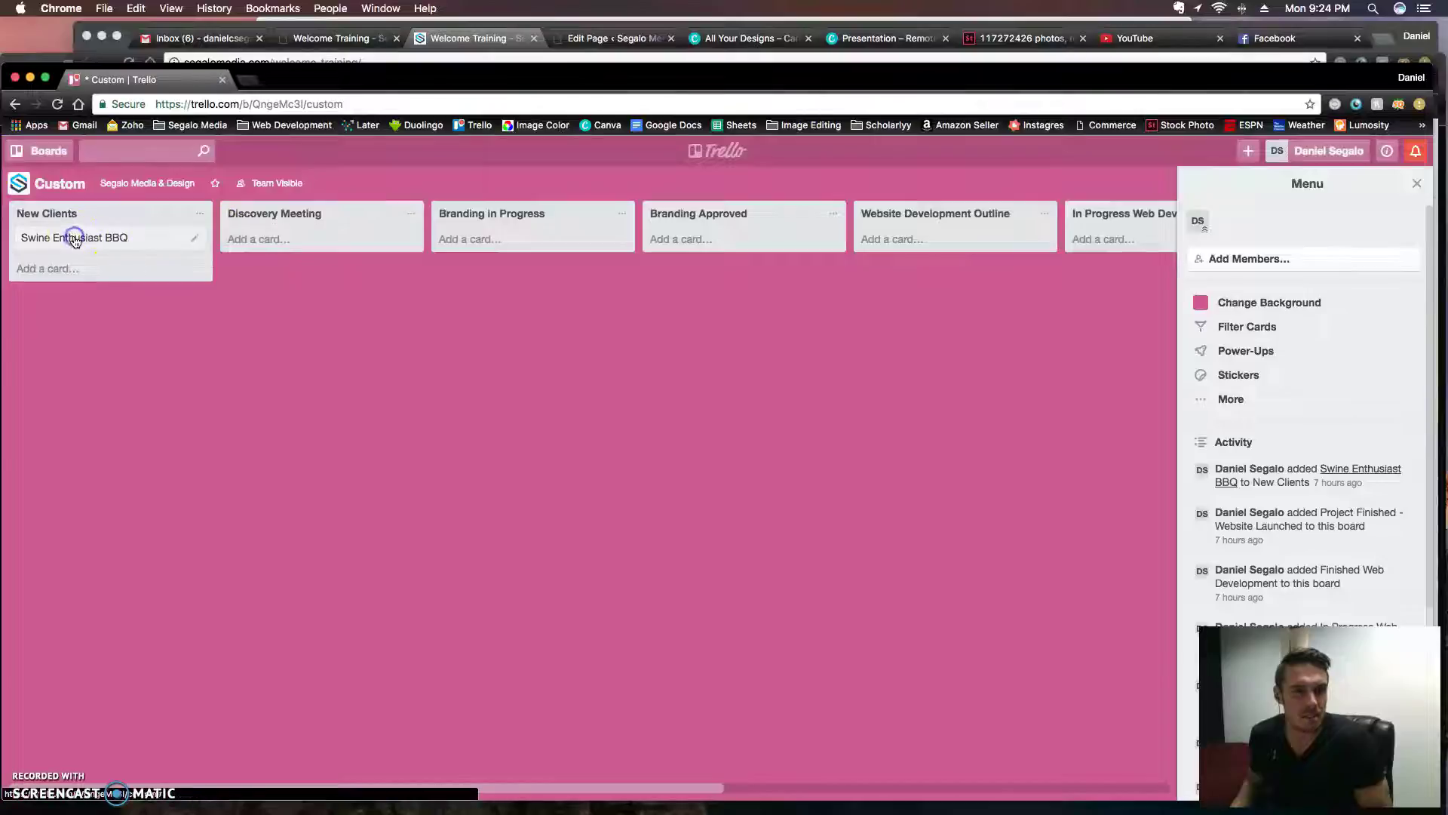
pyautogui.click(76, 240)
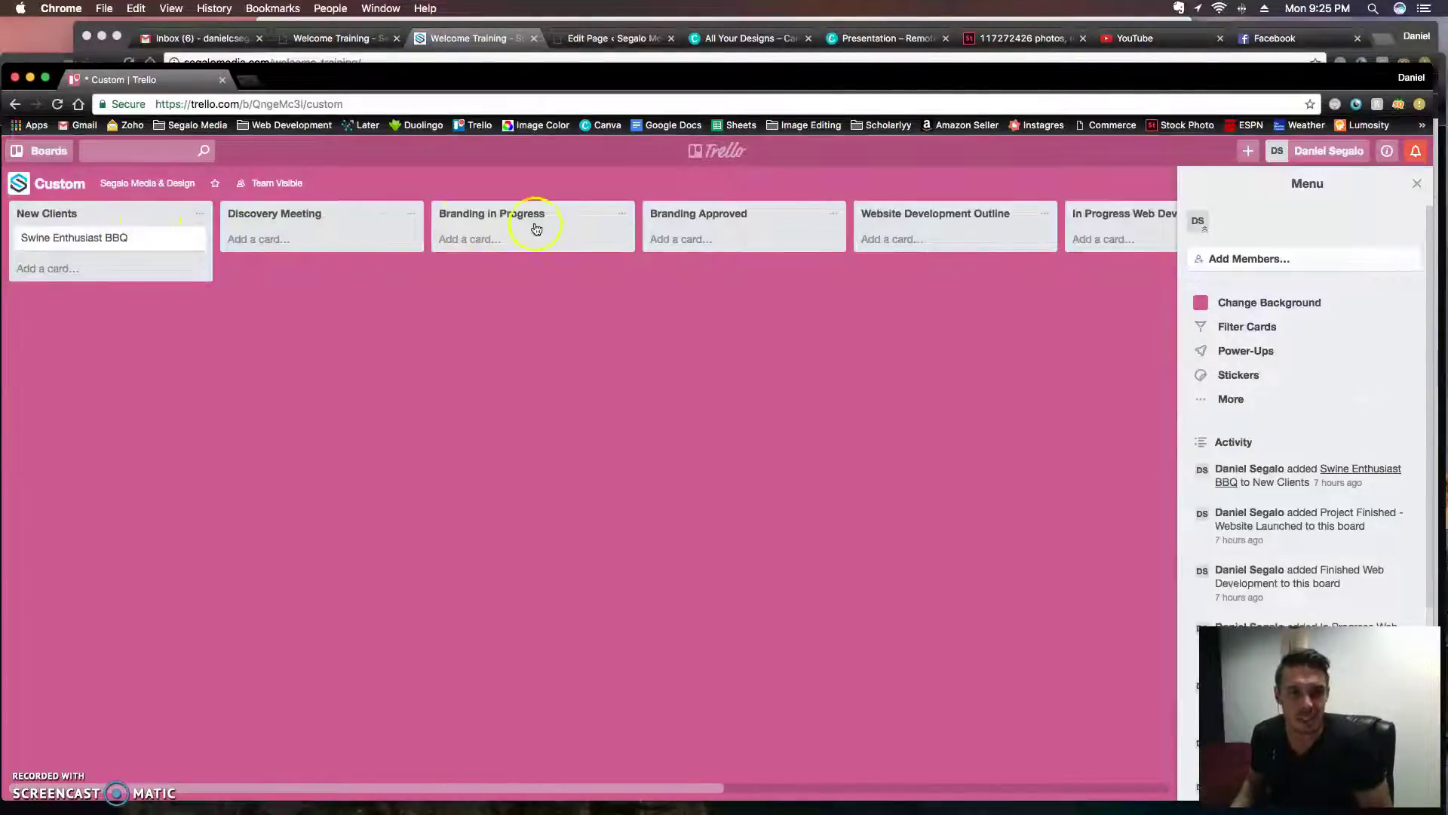
pyautogui.hscroll(3, 745, 230)
pyautogui.hscroll(-3, 631, 237)
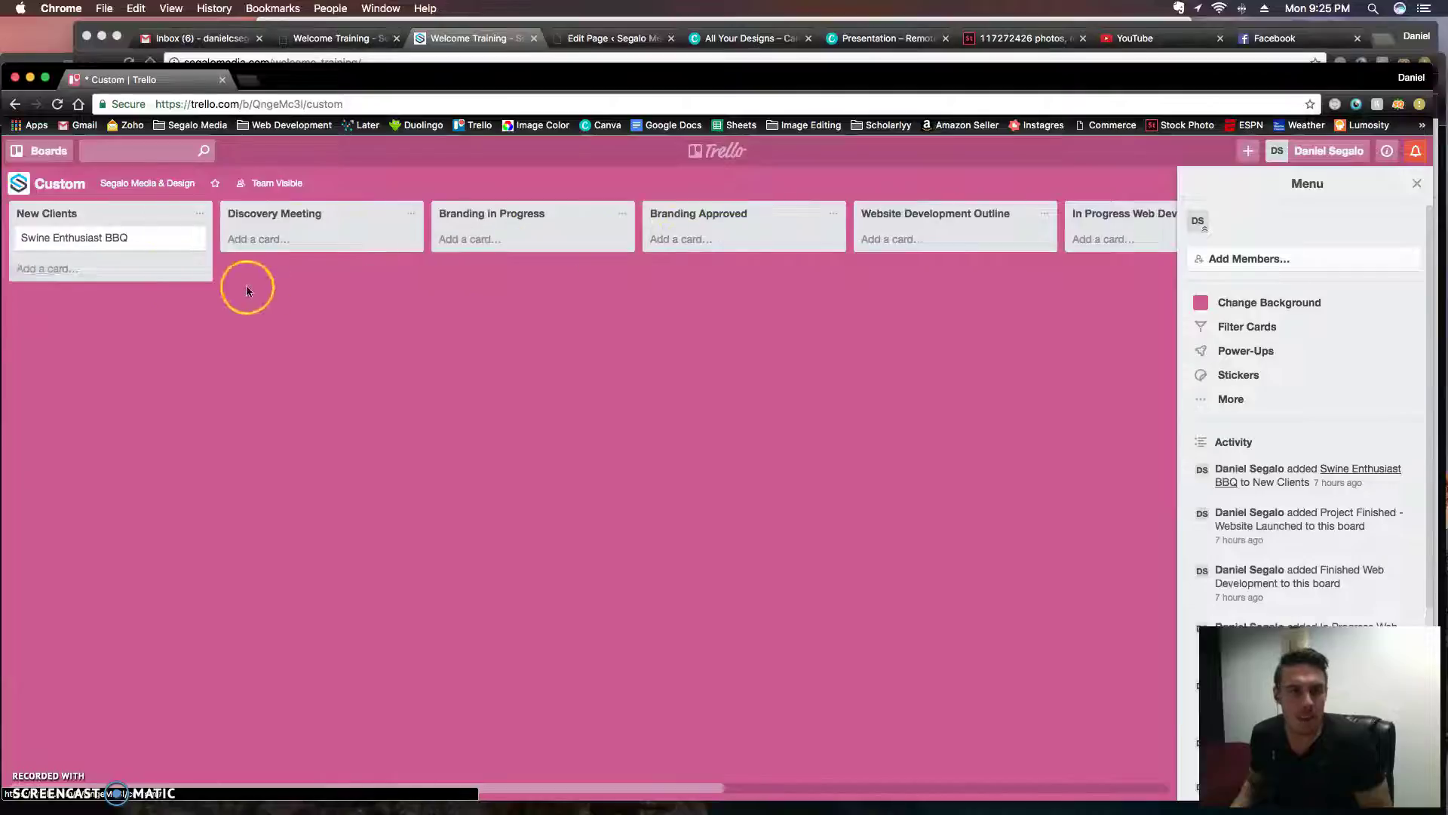
pyautogui.hscroll(1, 98, 235)
pyautogui.hscroll(-1, 103, 246)
# - Open the Swine Enthusiast BBQ card and check which members can be assigned to it
pyautogui.click(96, 243)
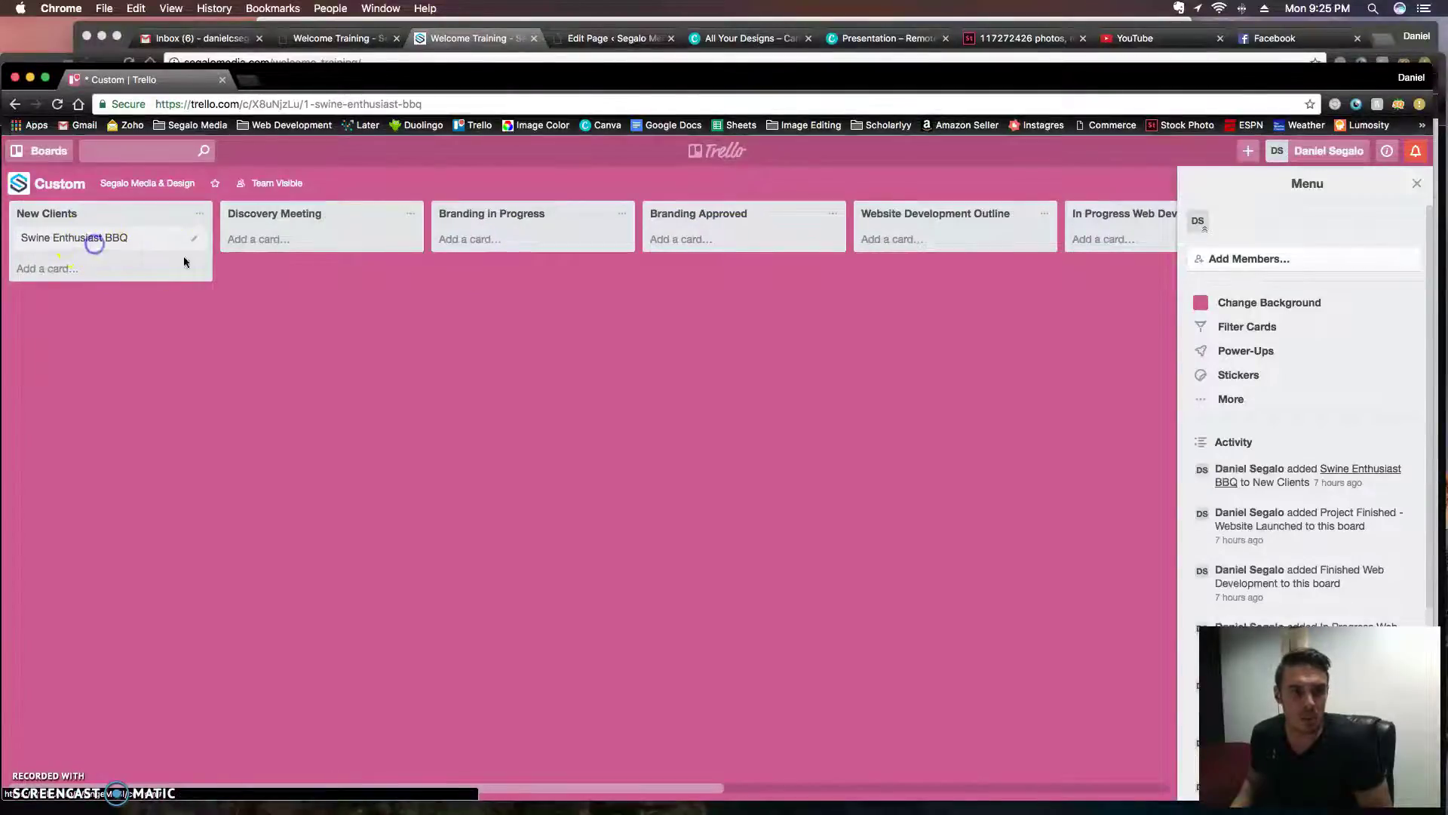
pyautogui.click(555, 319)
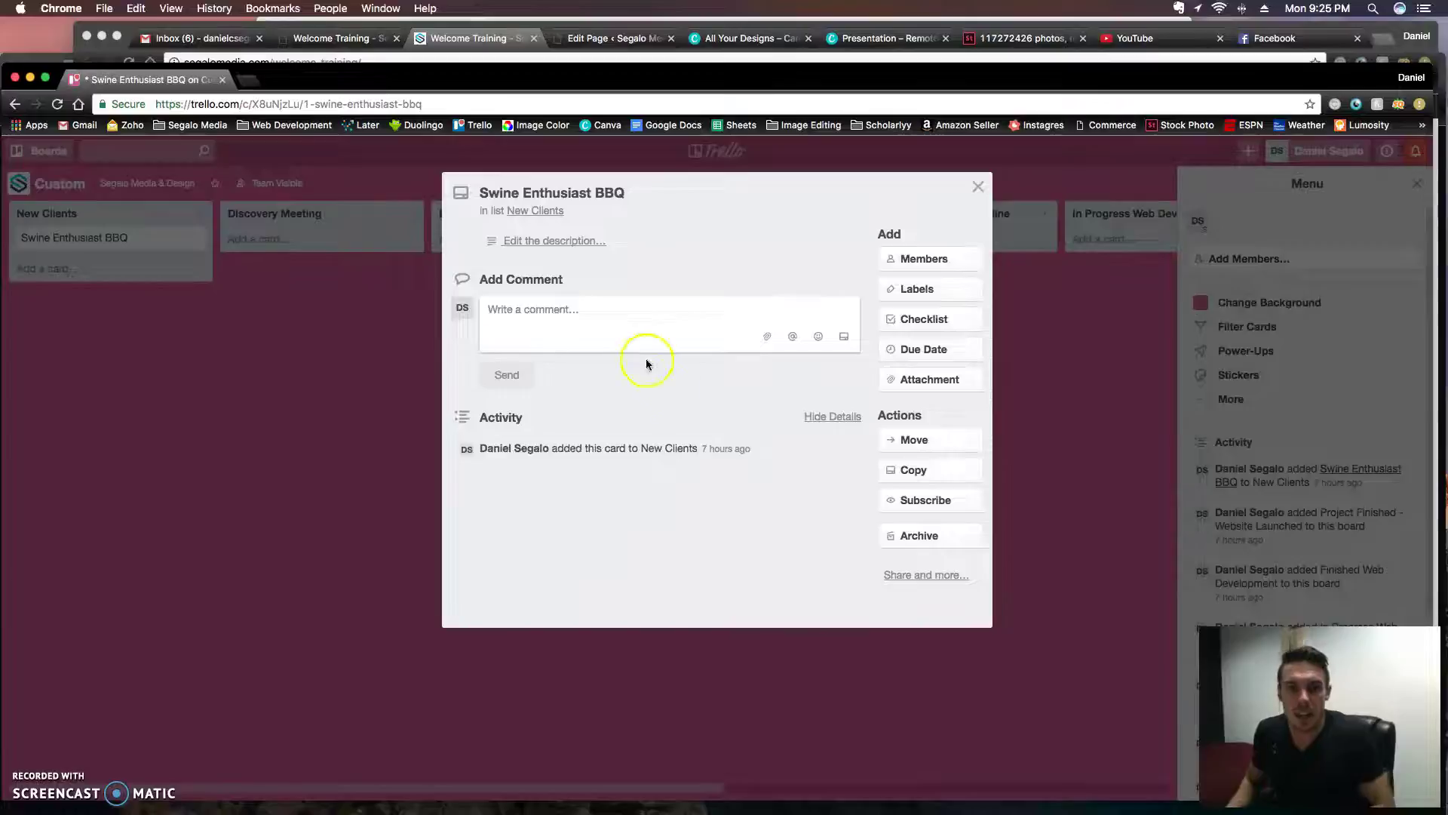
pyautogui.click(916, 259)
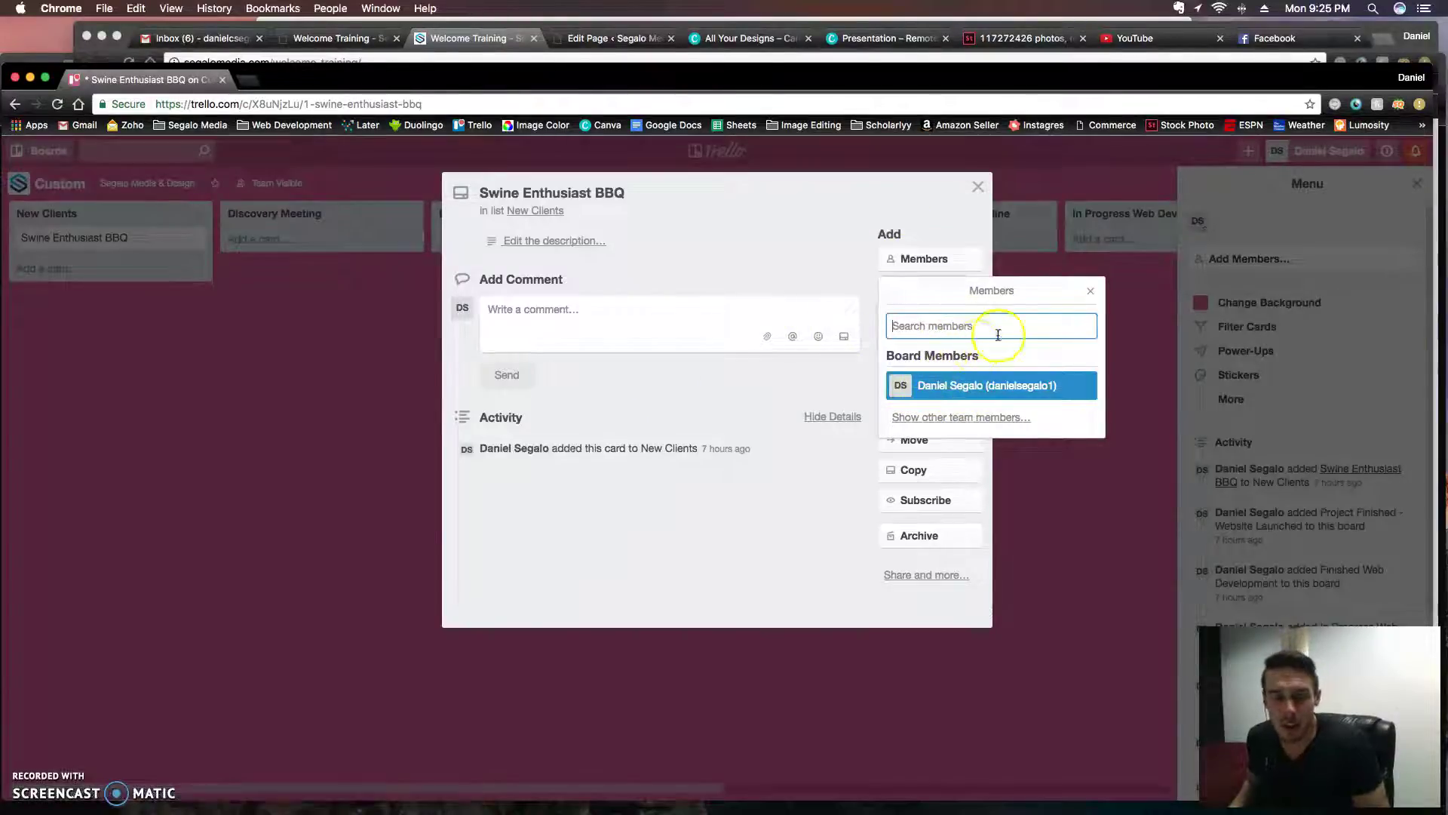
pyautogui.click(732, 393)
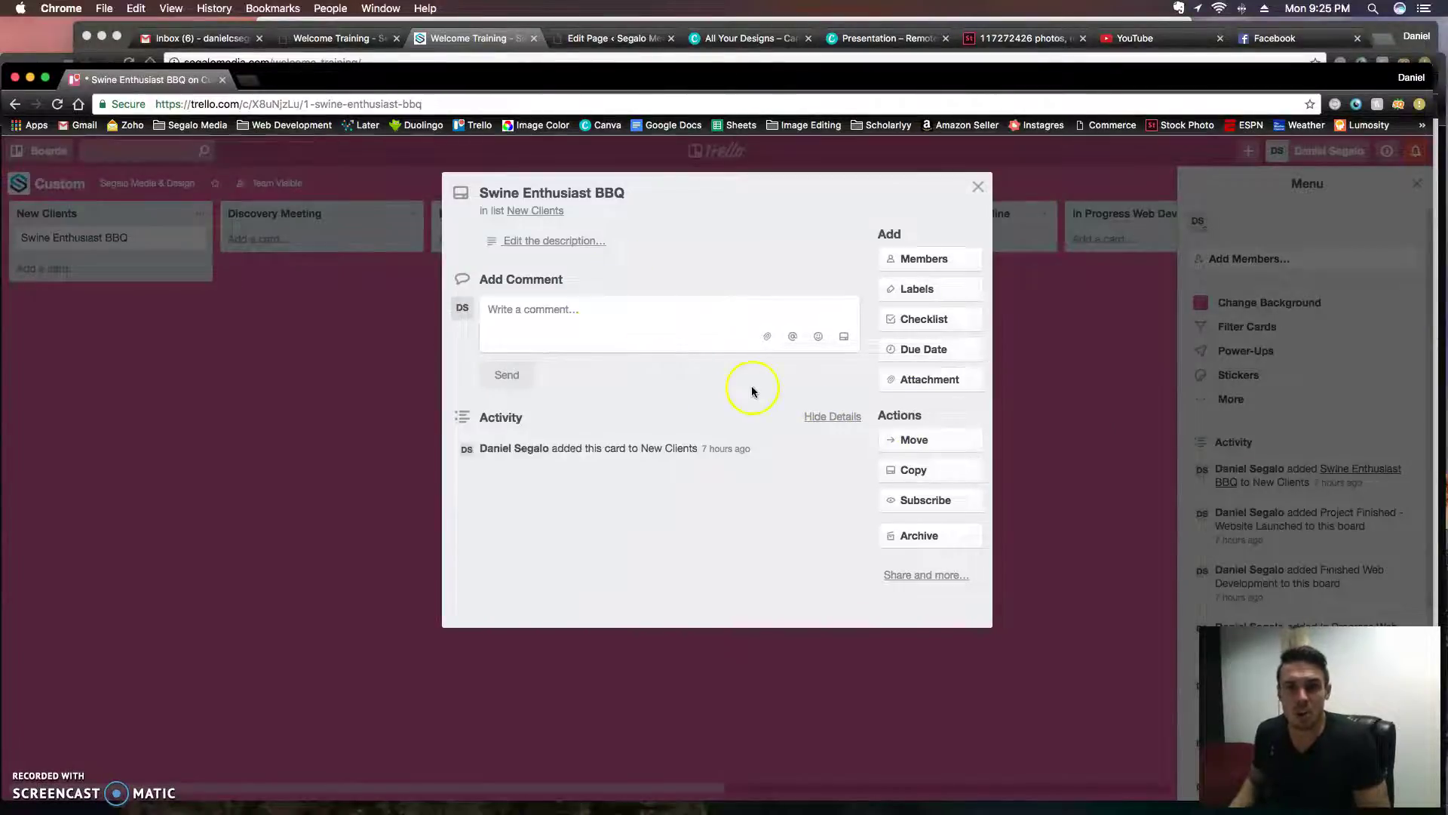
# - Add a checklist with the item "Discovery Meeting" to the Swine Enthusiast BBQ card and mark that item complete
pyautogui.click(939, 320)
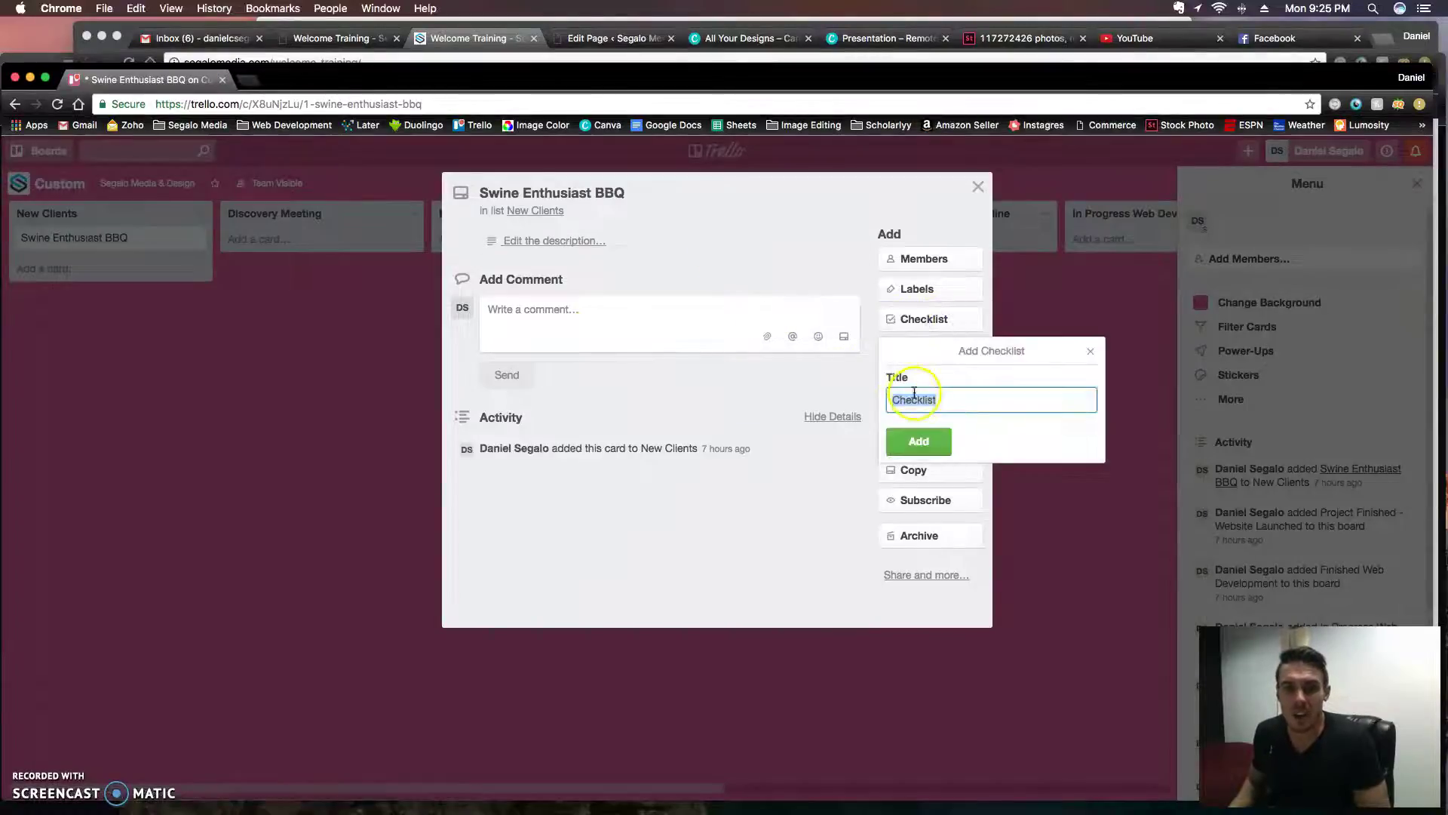
pyautogui.click(919, 442)
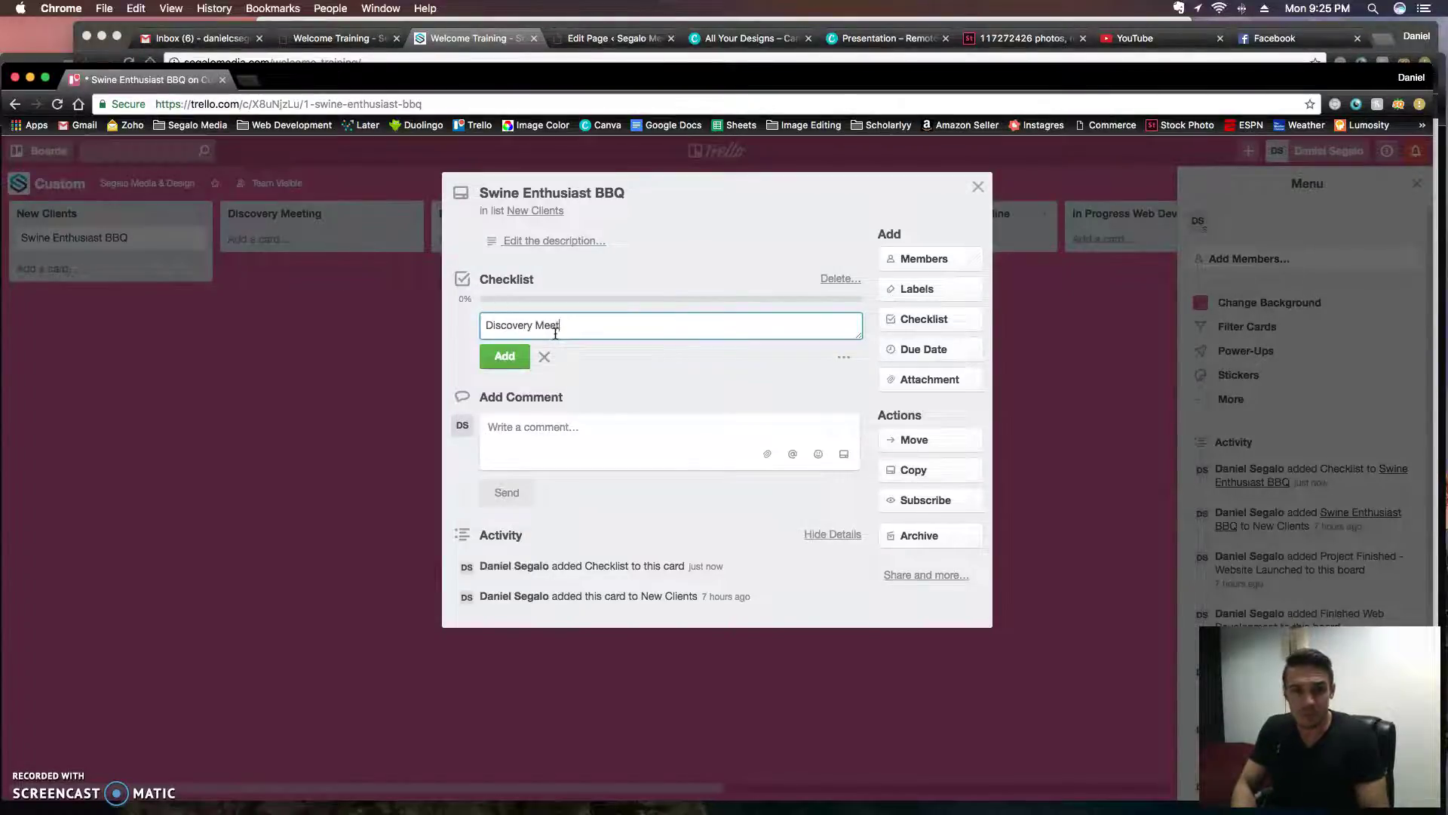
pyautogui.write('Discovery Meeting')
pyautogui.click(527, 367)
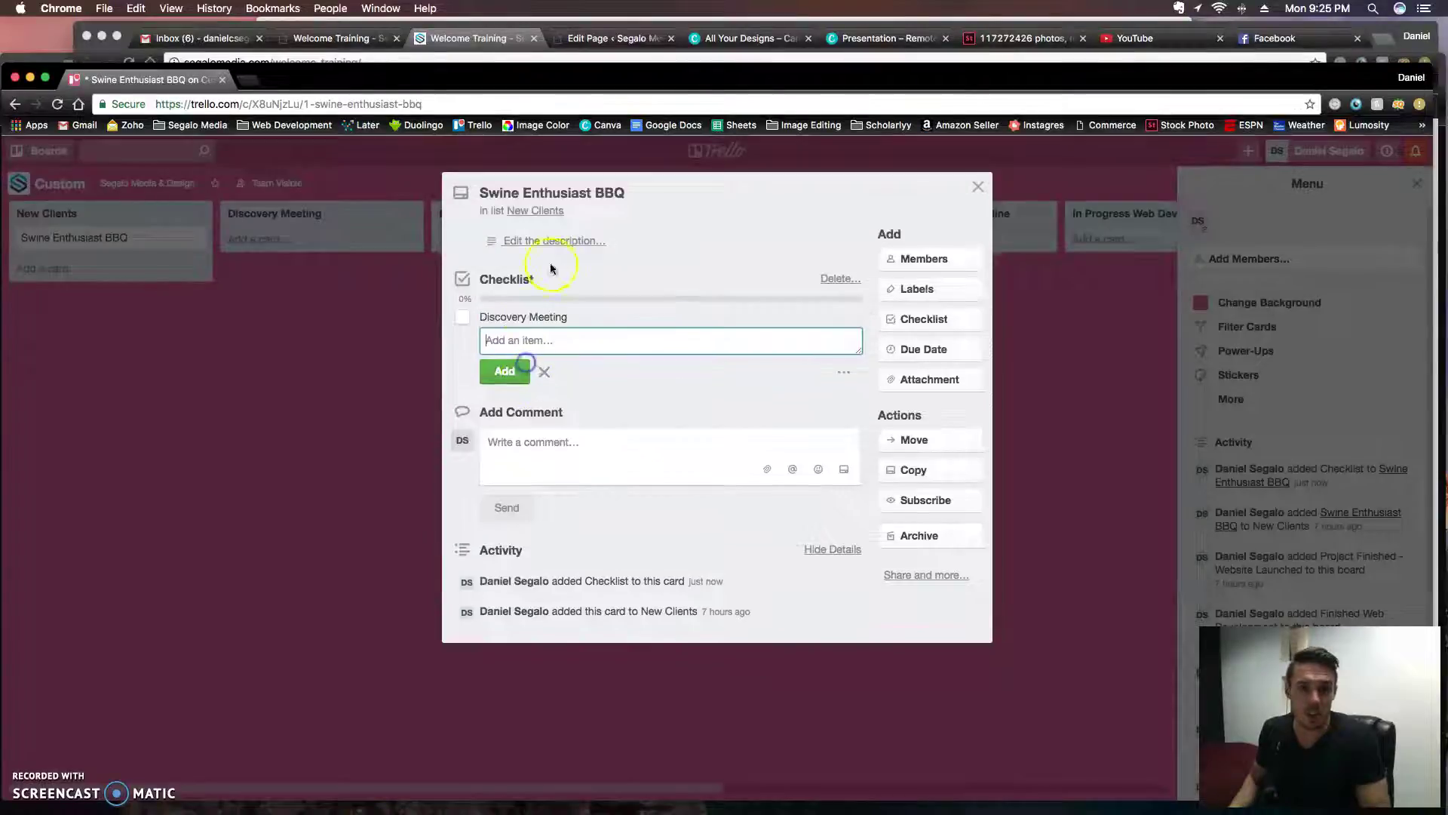
pyautogui.click(459, 325)
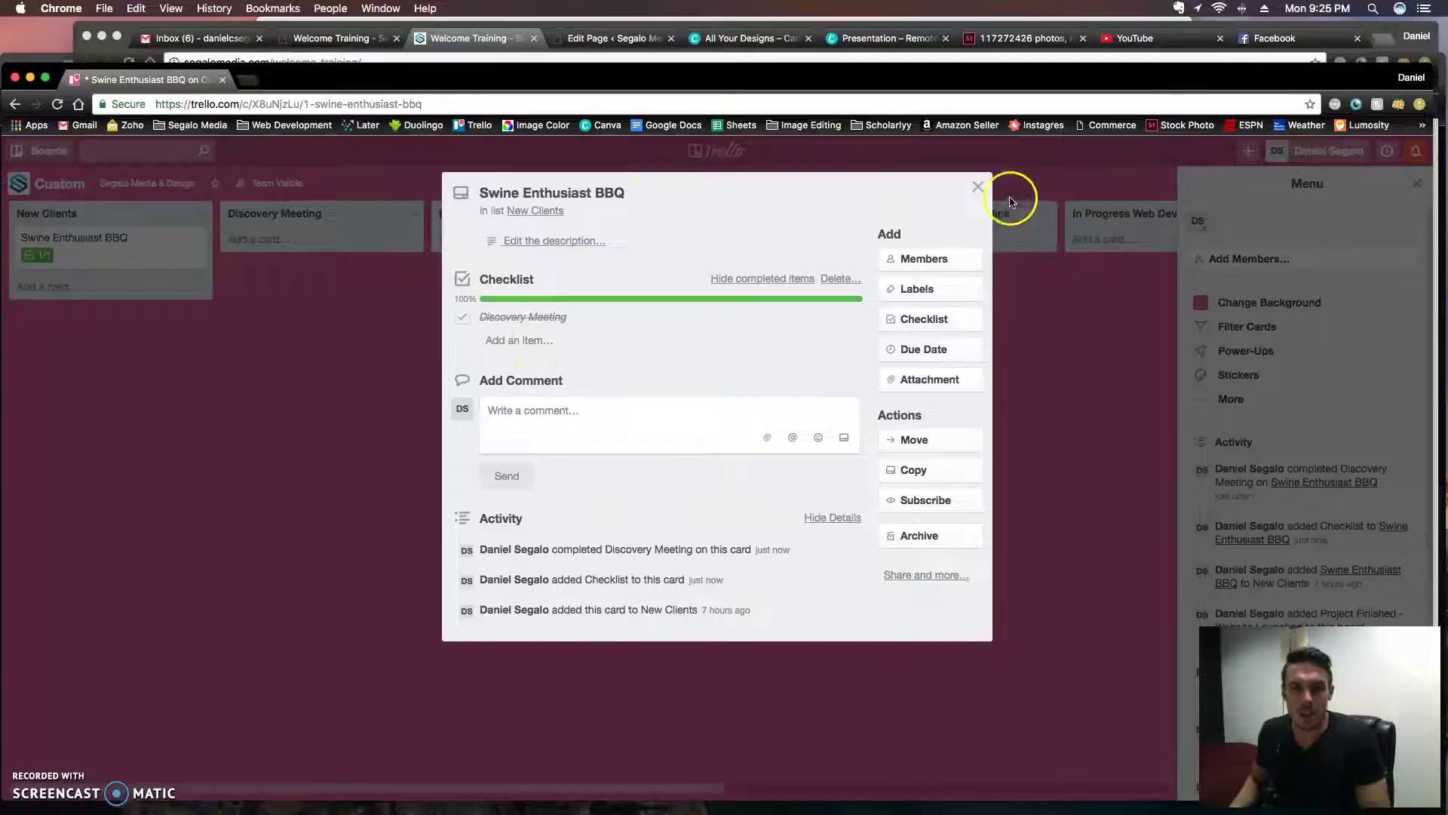
pyautogui.click(980, 191)
# - Move the Swine Enthusiast BBQ card from New Clients to Discovery Meeting and on to Branding in Progress
pyautogui.moveTo(185, 270); pyautogui.dragTo(290, 249)
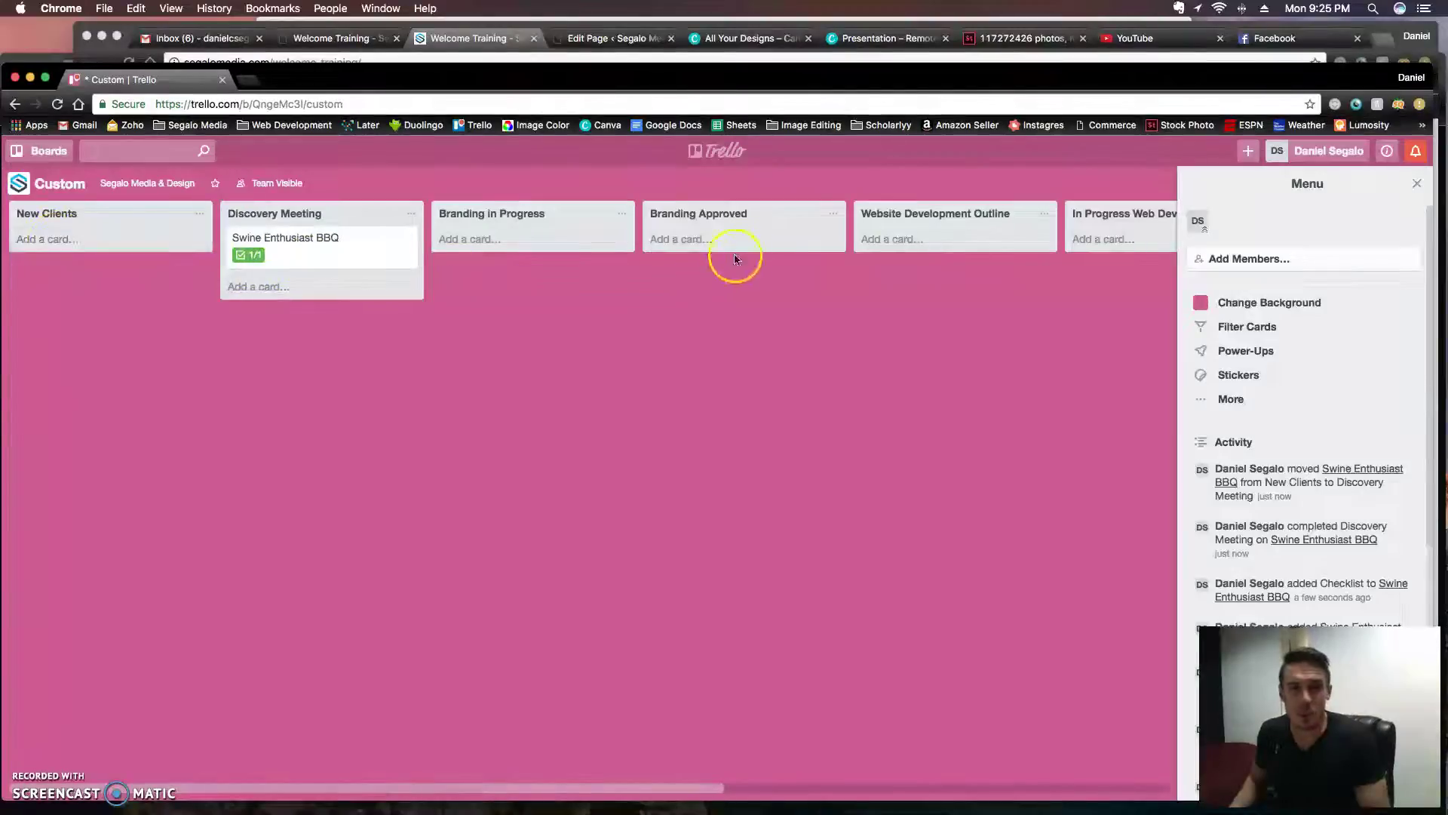
pyautogui.hscroll(5, 966, 290)
pyautogui.hscroll(-5, 850, 259)
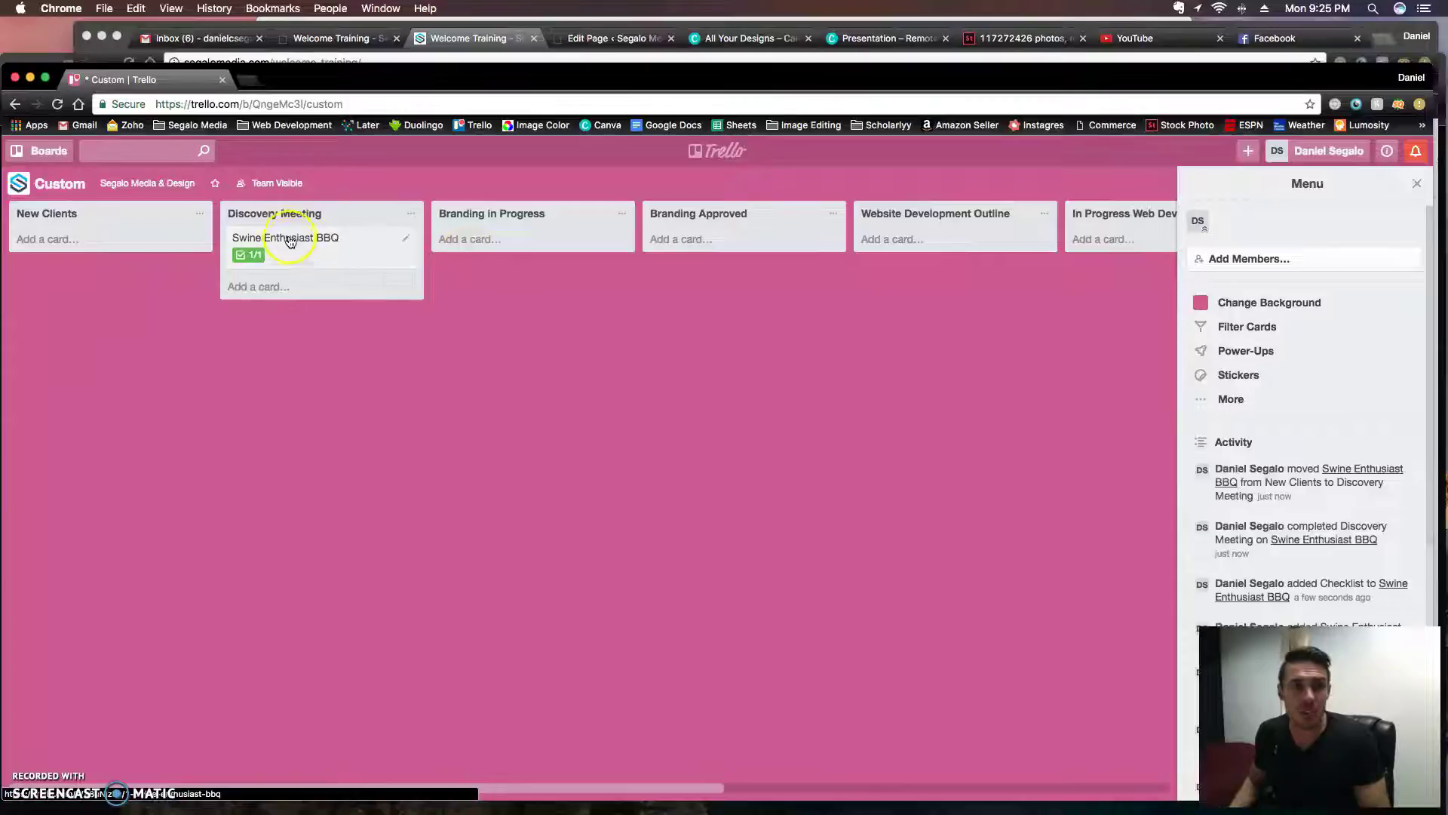
pyautogui.moveTo(297, 249); pyautogui.dragTo(480, 260)
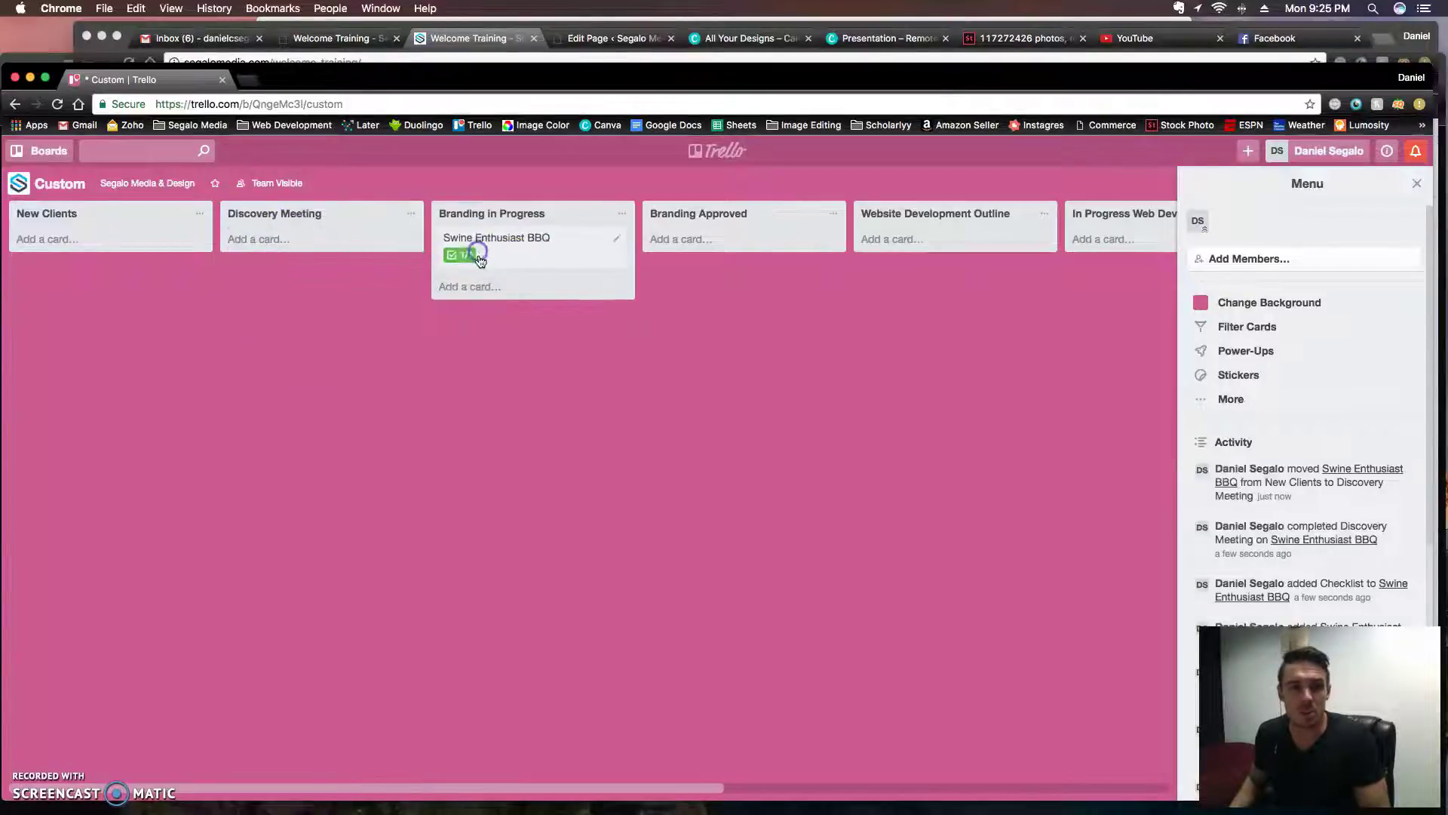
# - Review the checklist and activity history of the Swine Enthusiast BBQ card in Branding in Progress
pyautogui.click(555, 241)
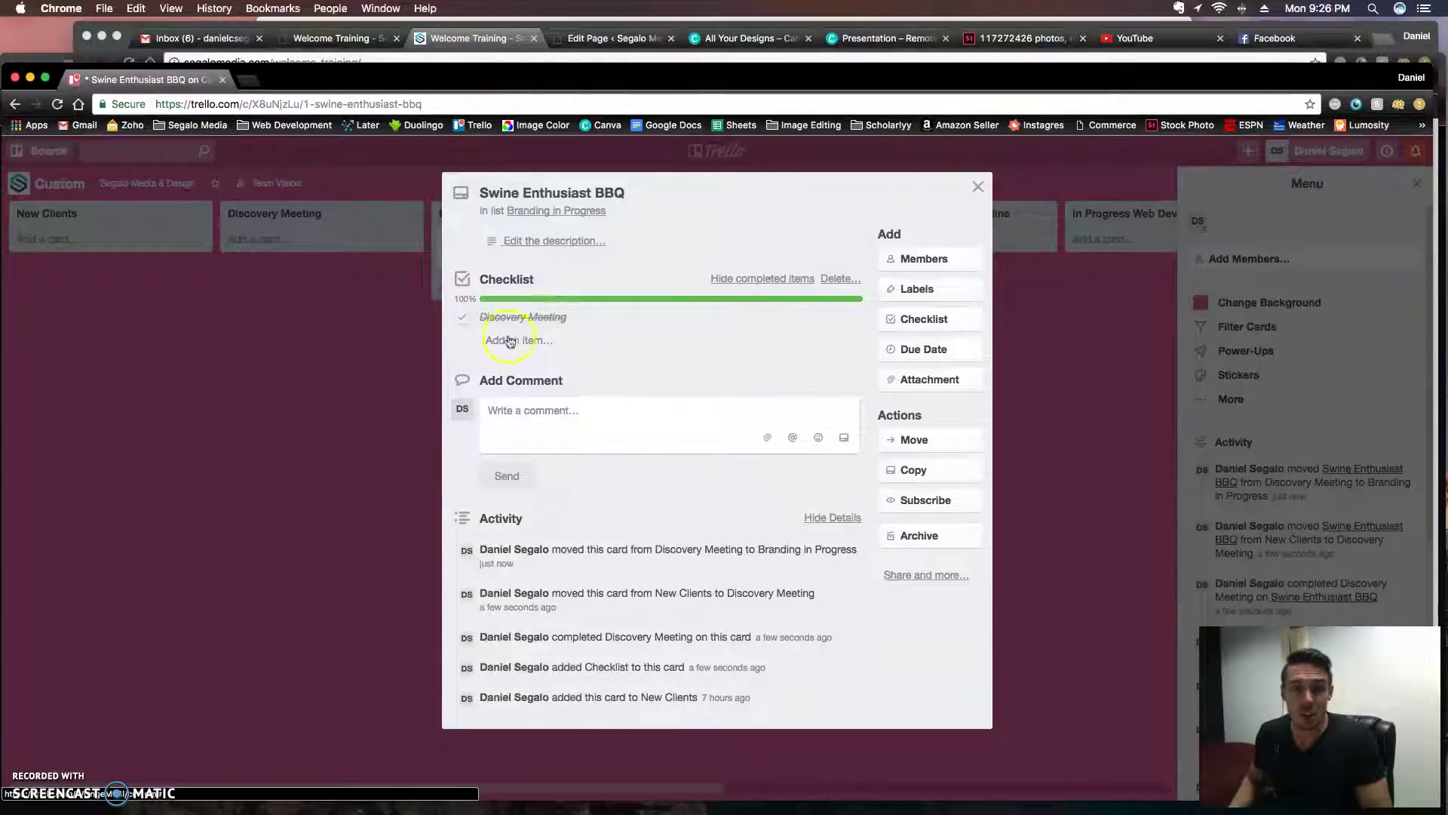
pyautogui.click(976, 189)
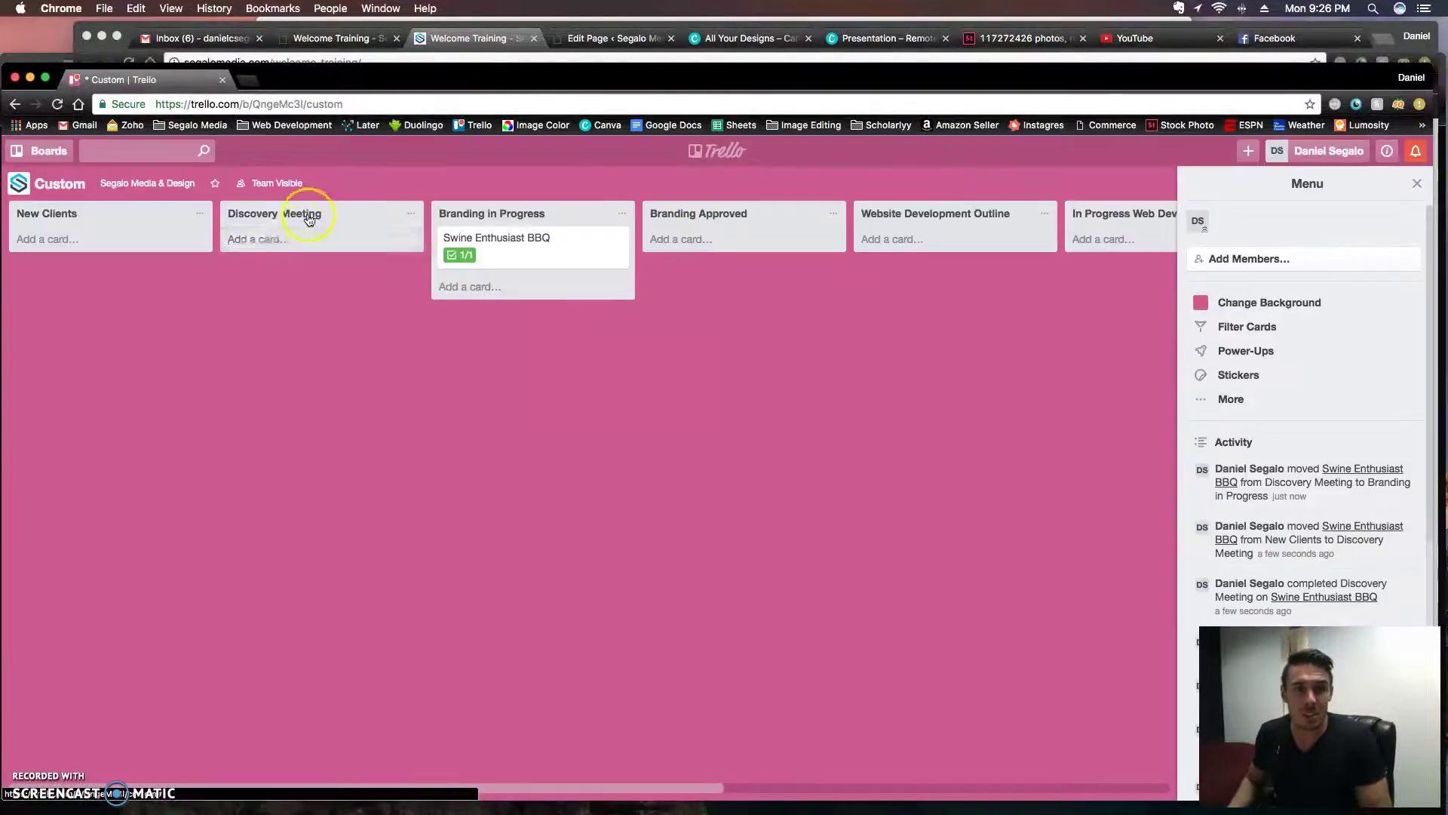
pyautogui.click(495, 248)
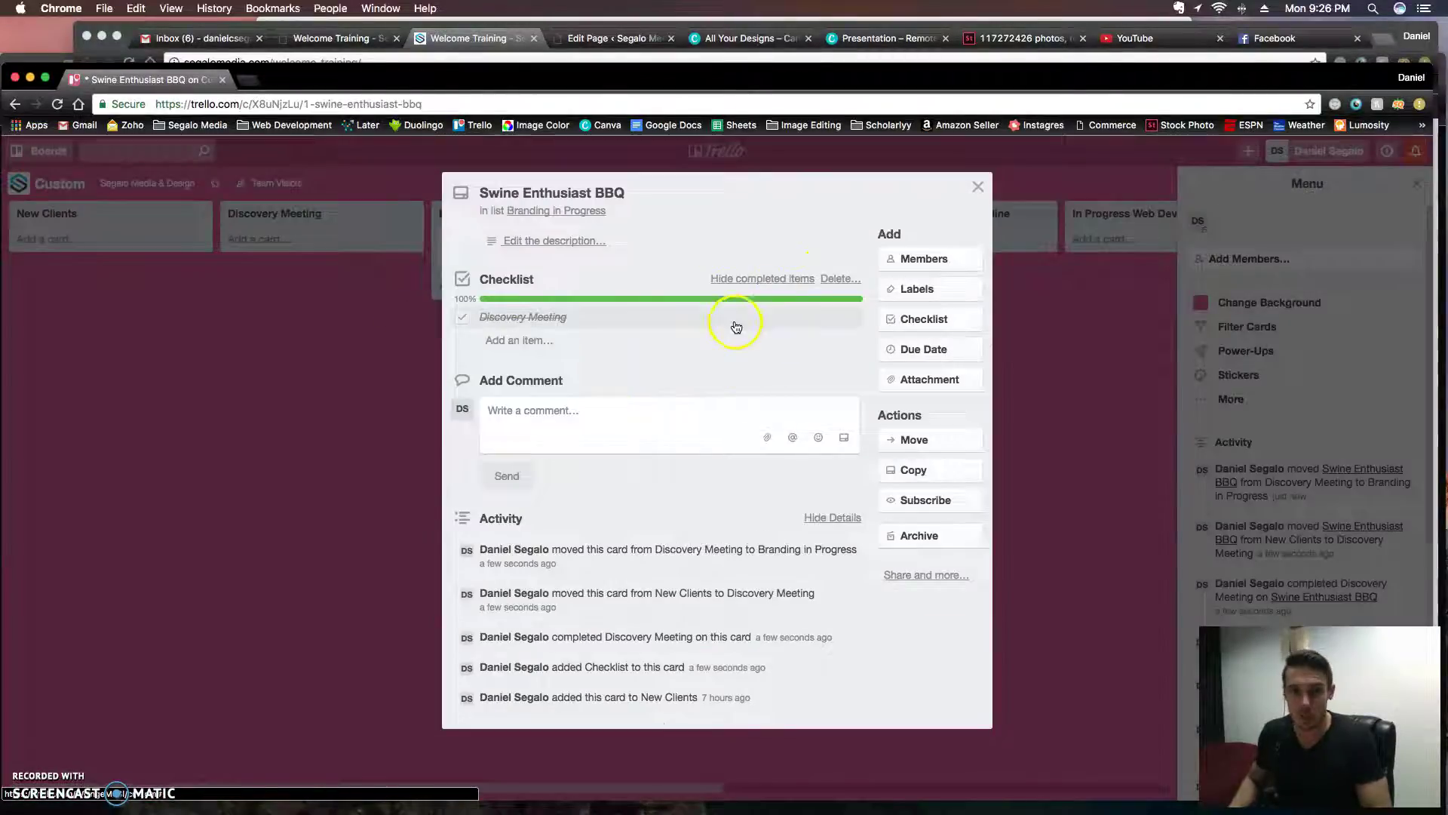
pyautogui.click(978, 186)
# - Move the Swine Enthusiast BBQ card through Branding Approved to Website Development Outline and check its details
pyautogui.click(532, 260)
pyautogui.moveTo(531, 261); pyautogui.dragTo(847, 249)
pyautogui.hscroll(2, 699, 287)
pyautogui.click(877, 252)
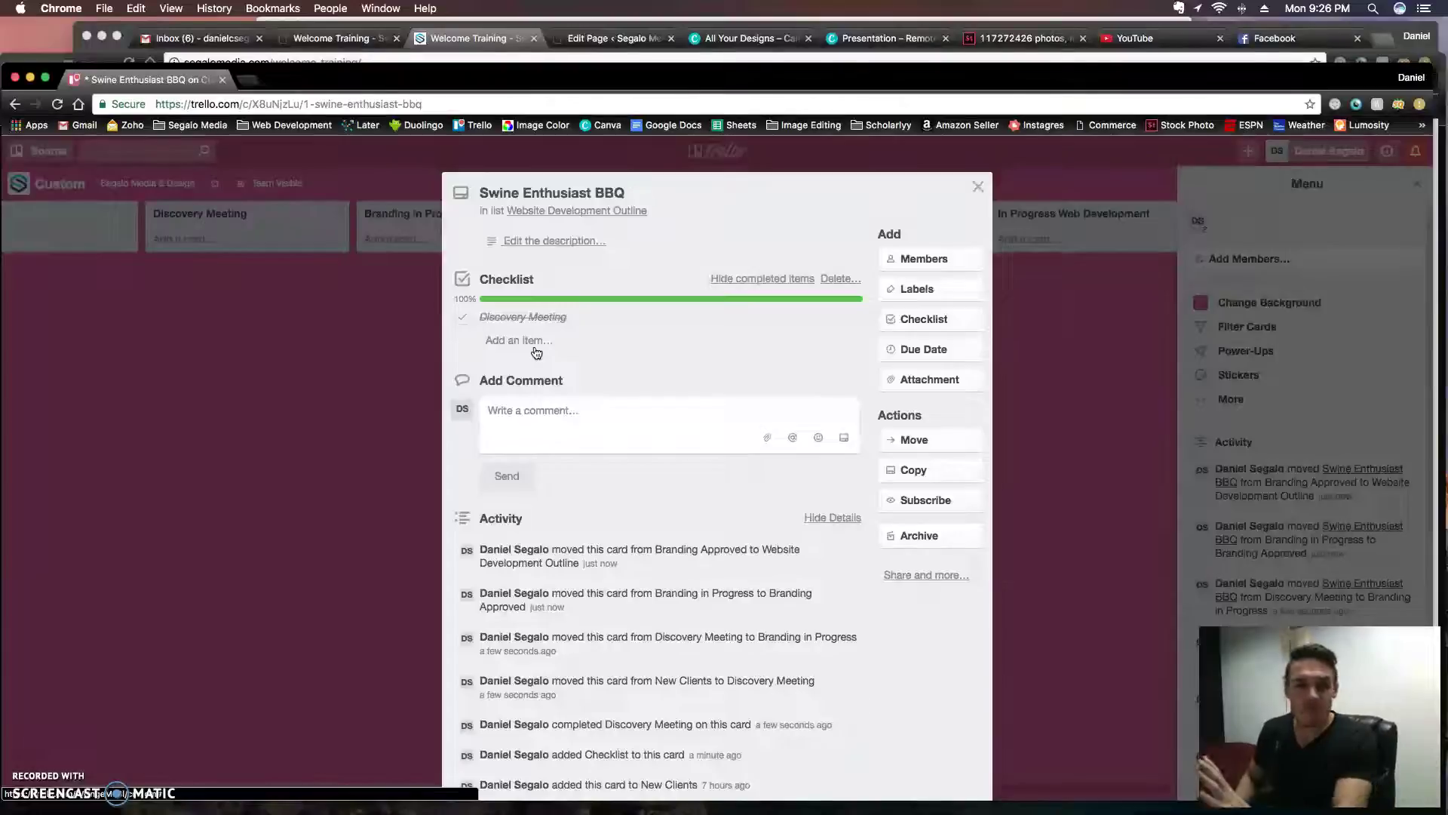
pyautogui.click(979, 186)
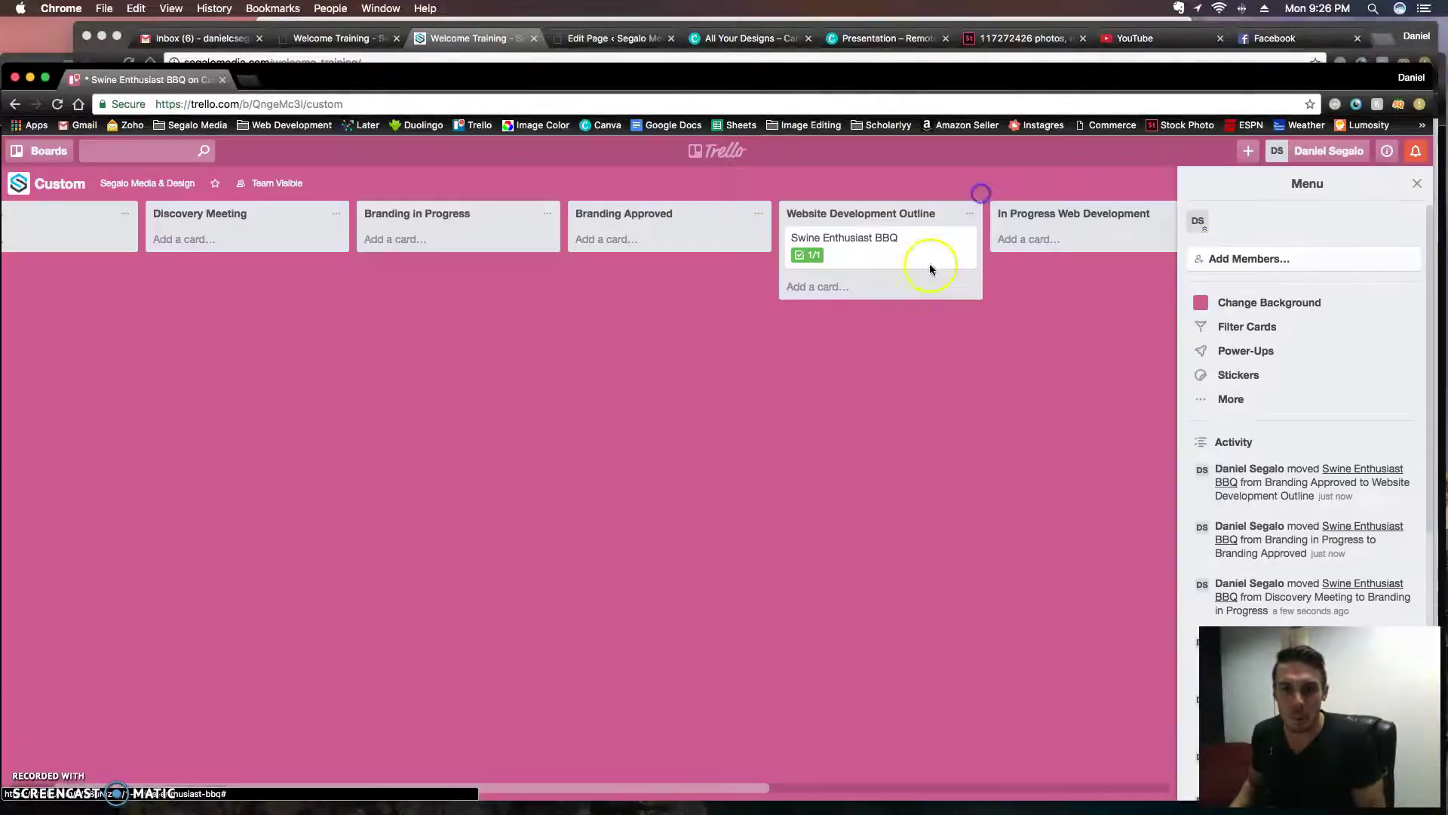
# - Move the Swine Enthusiast BBQ card through In Progress and Finished Web Development to the "Project Finished - Website Launched" list
pyautogui.hscroll(5, 760, 257)
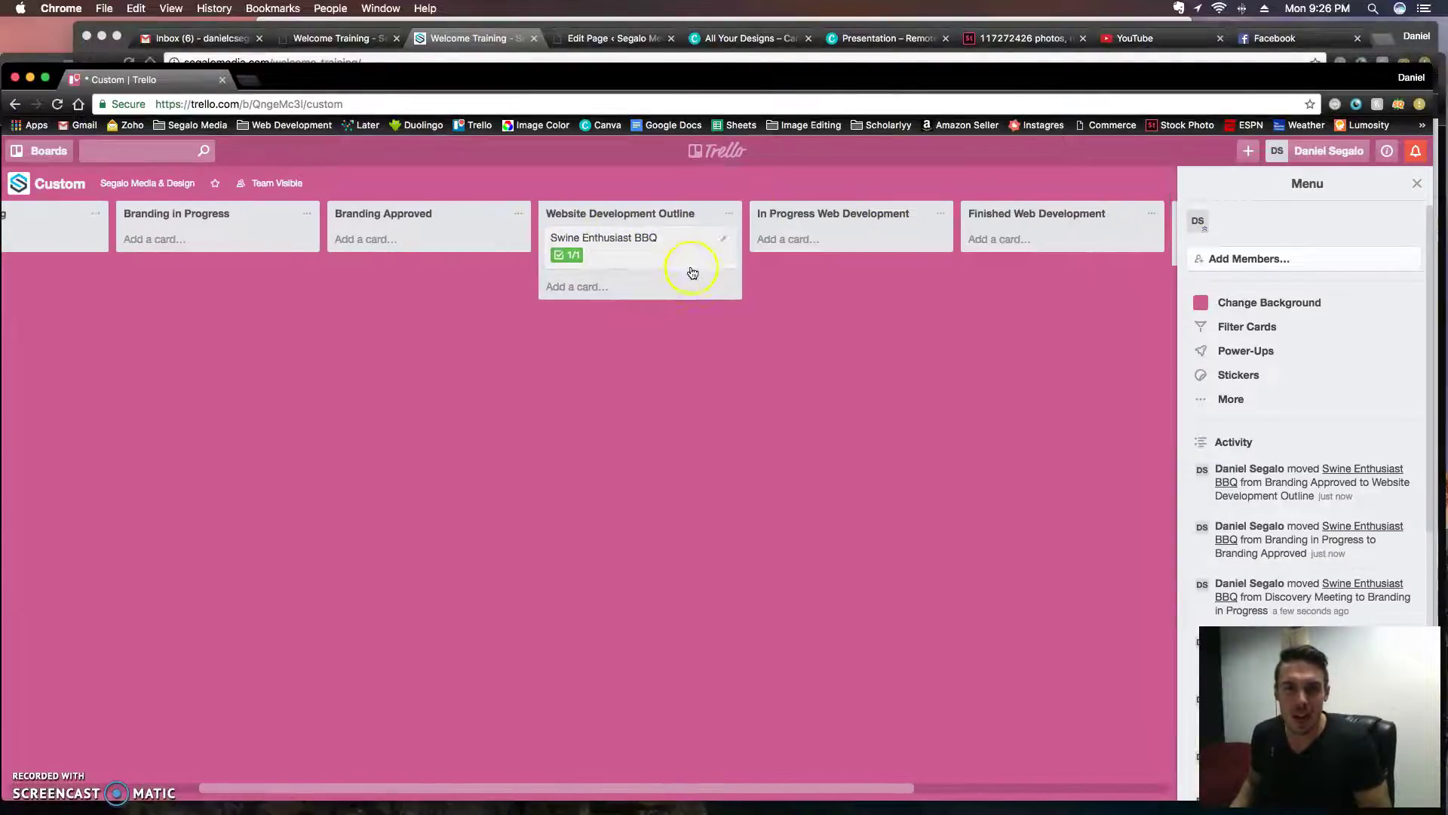
pyautogui.moveTo(573, 255); pyautogui.dragTo(957, 257)
pyautogui.hscroll(5, 935, 254)
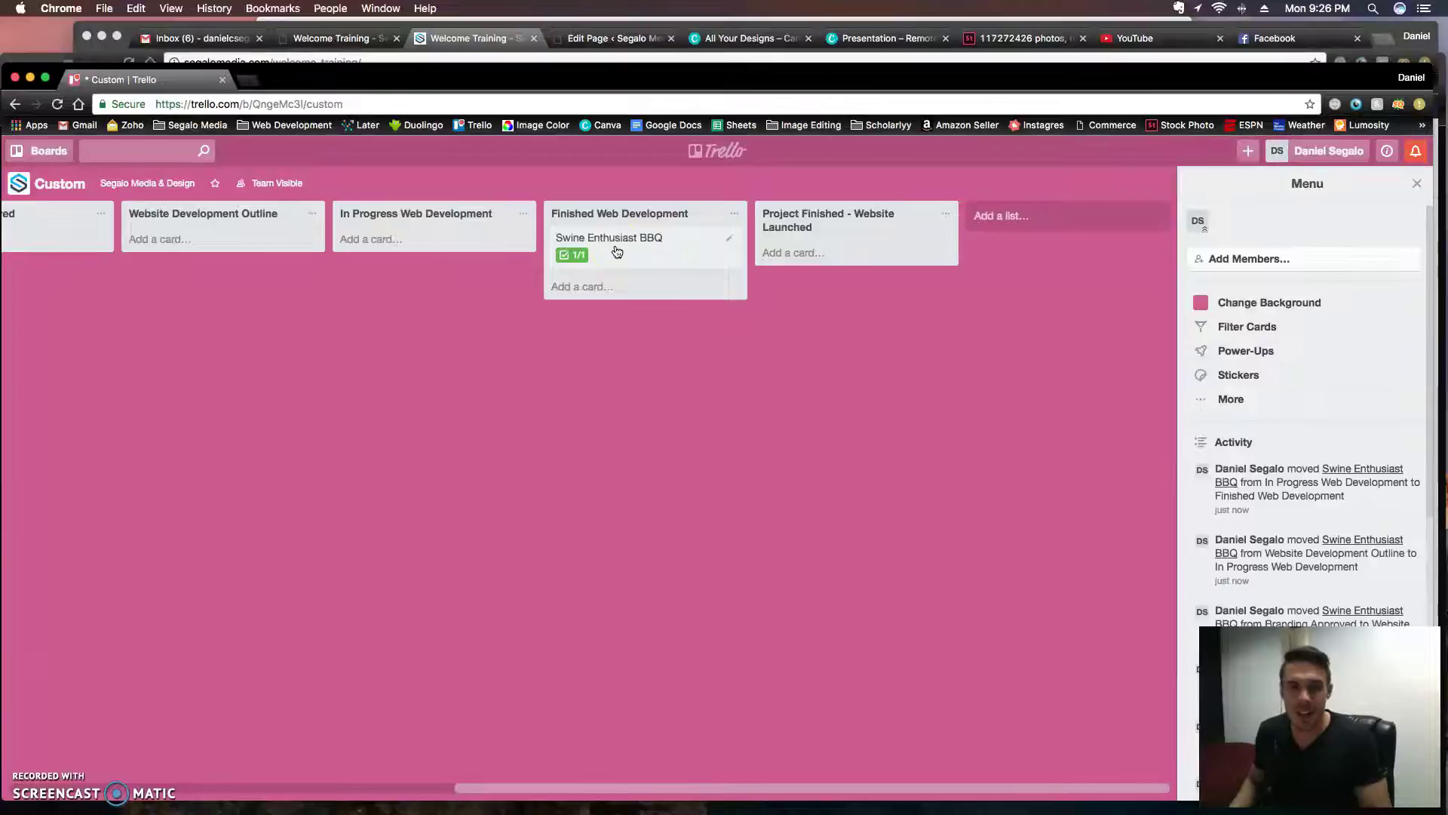
pyautogui.moveTo(636, 249); pyautogui.dragTo(938, 252)
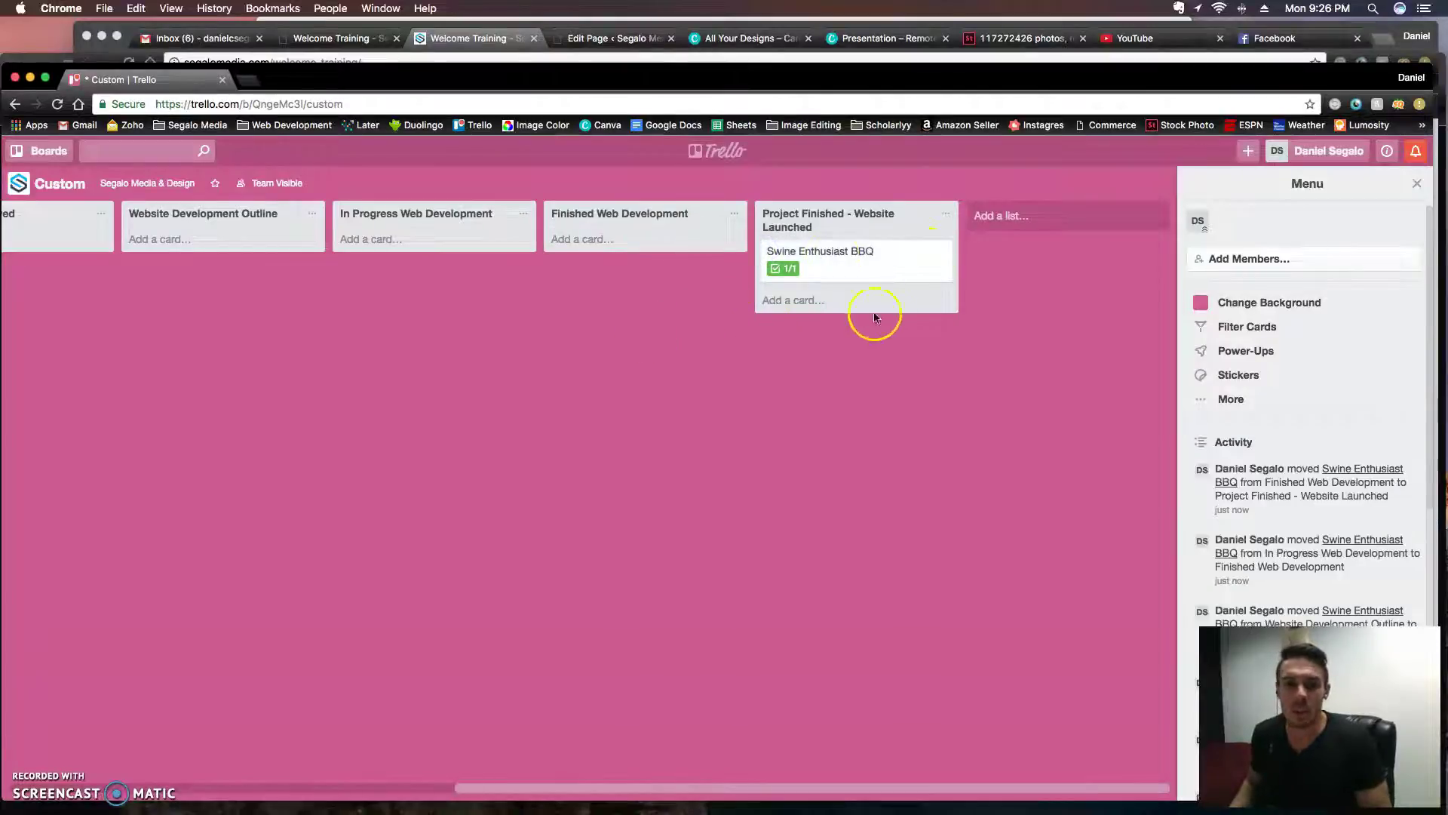
# - Open the Segalo Media & Design team's Lead Gens board and look over the cards in Lead Gens to Start
pyautogui.hscroll(-7, 886, 312)
pyautogui.hscroll(-3, 886, 311)
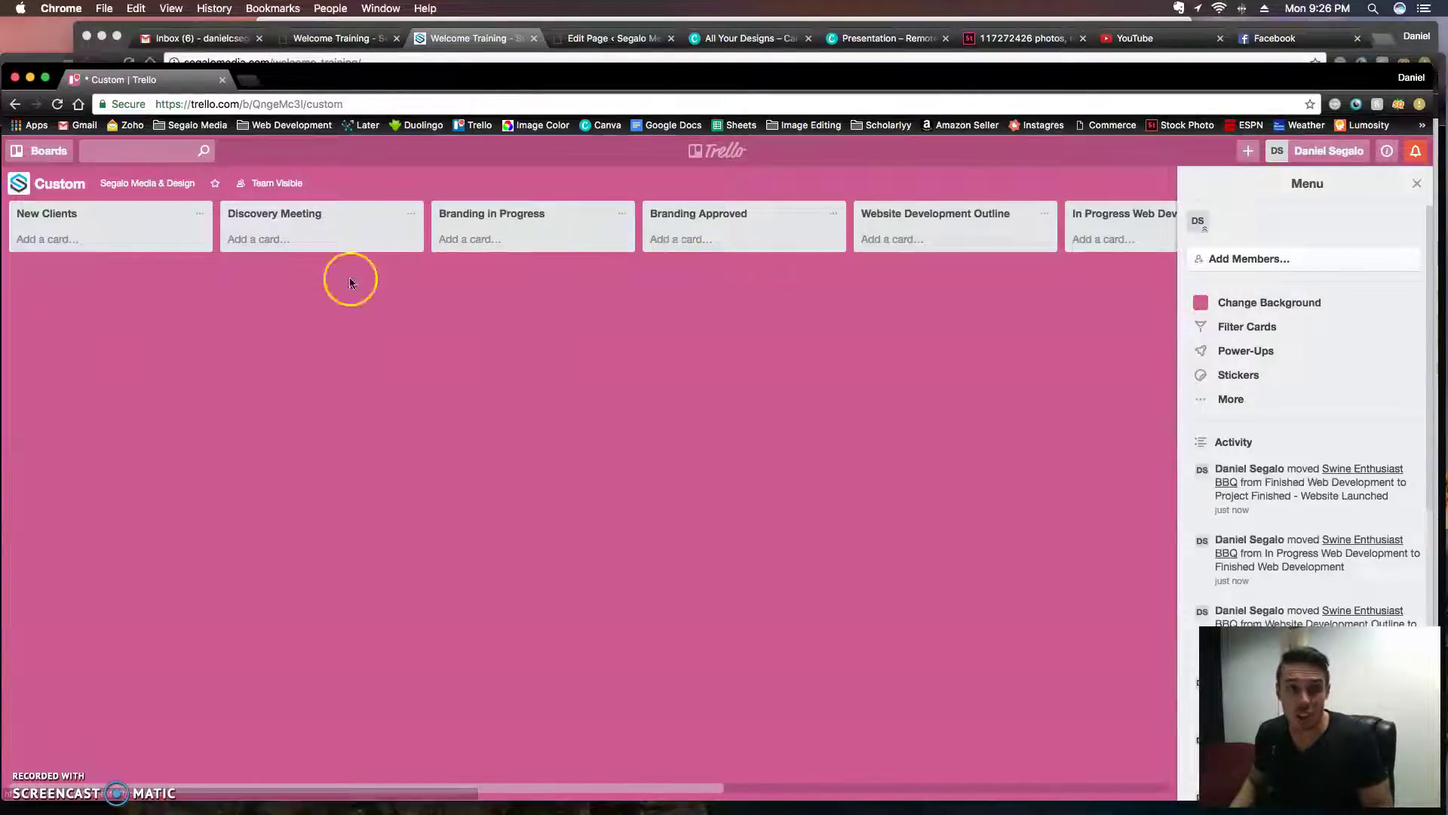
pyautogui.click(46, 151)
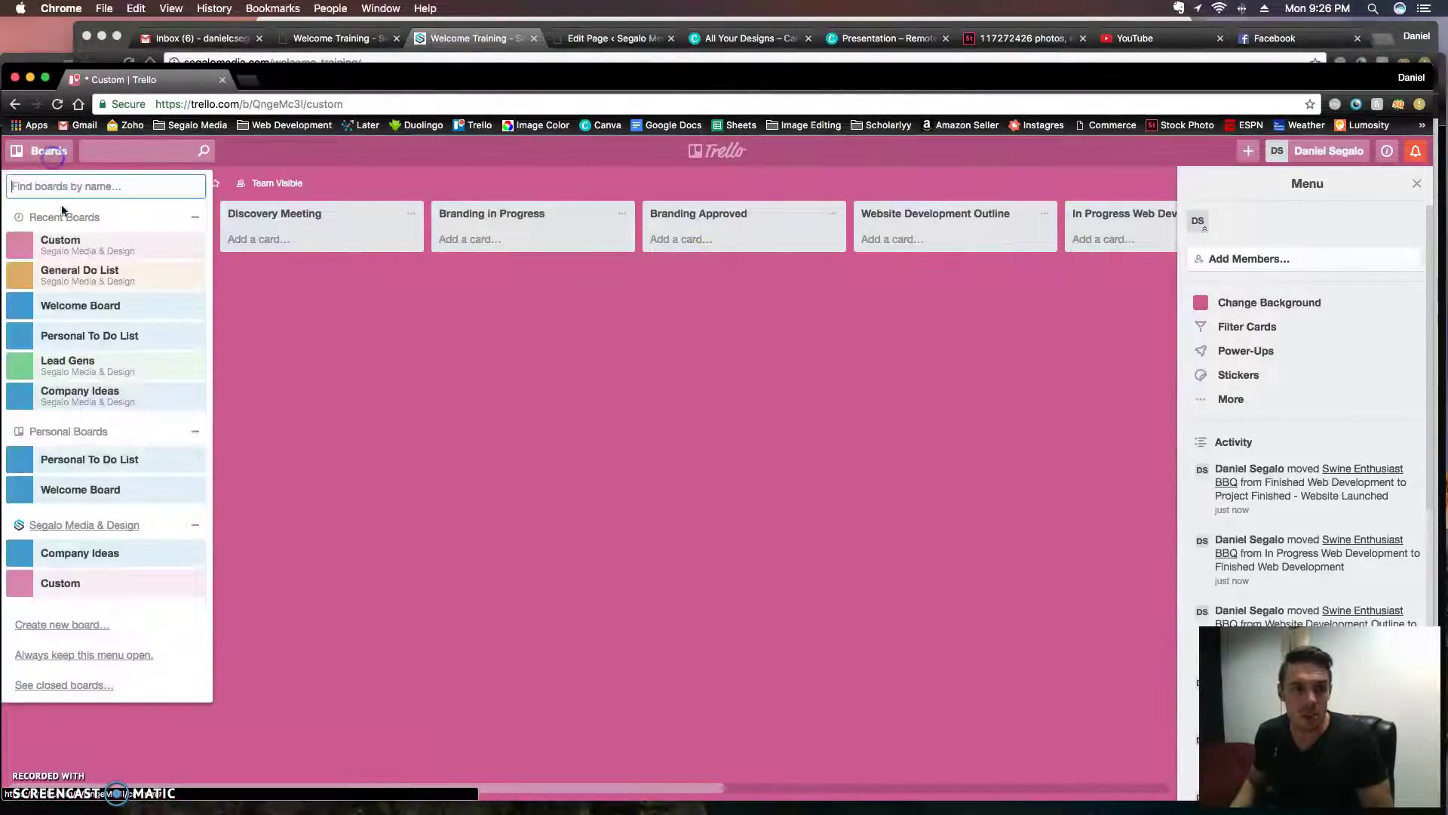
pyautogui.click(100, 526)
pyautogui.click(947, 398)
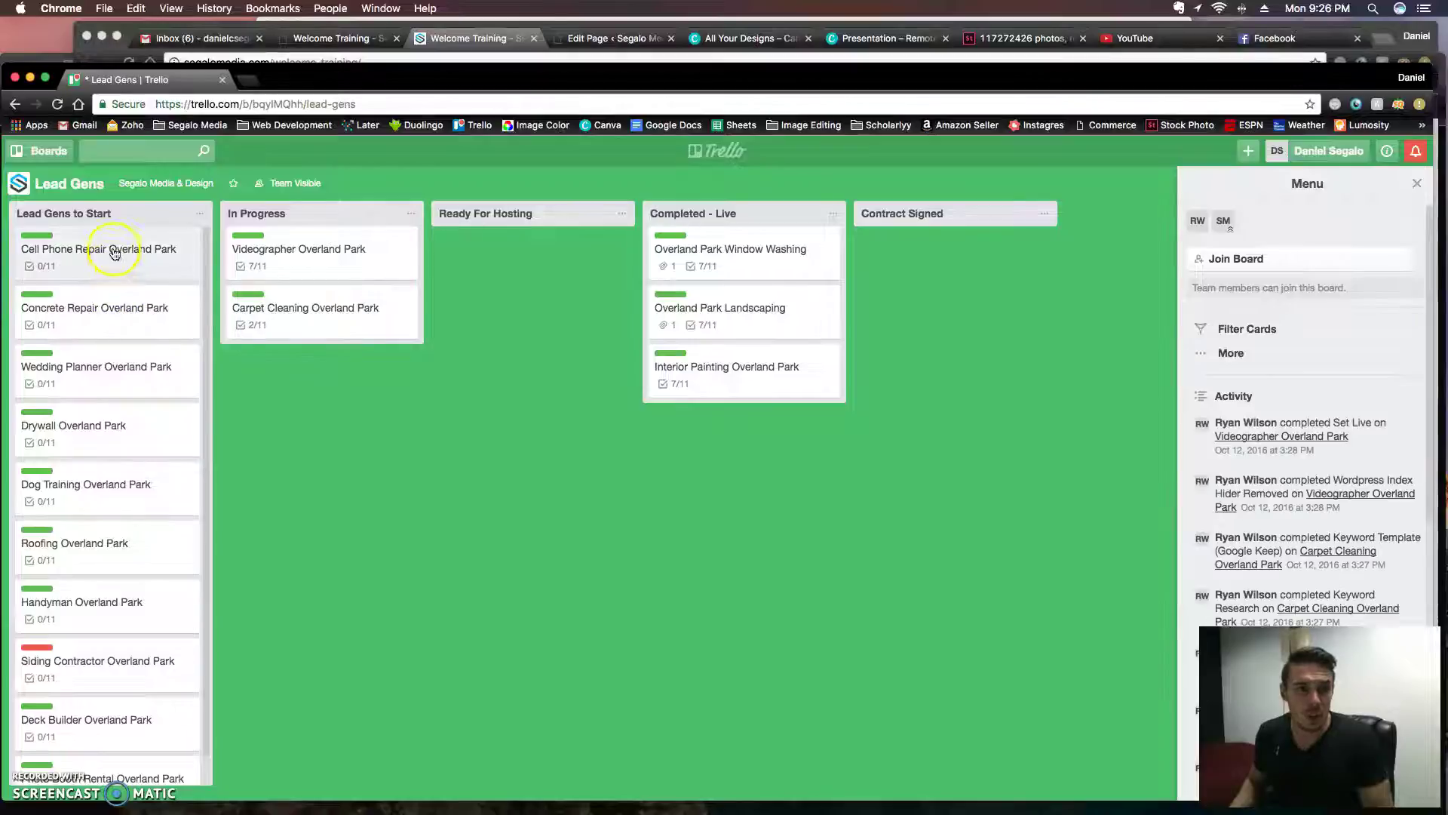
pyautogui.scroll(-2, 102, 464)
pyautogui.scroll(2, 100, 451)
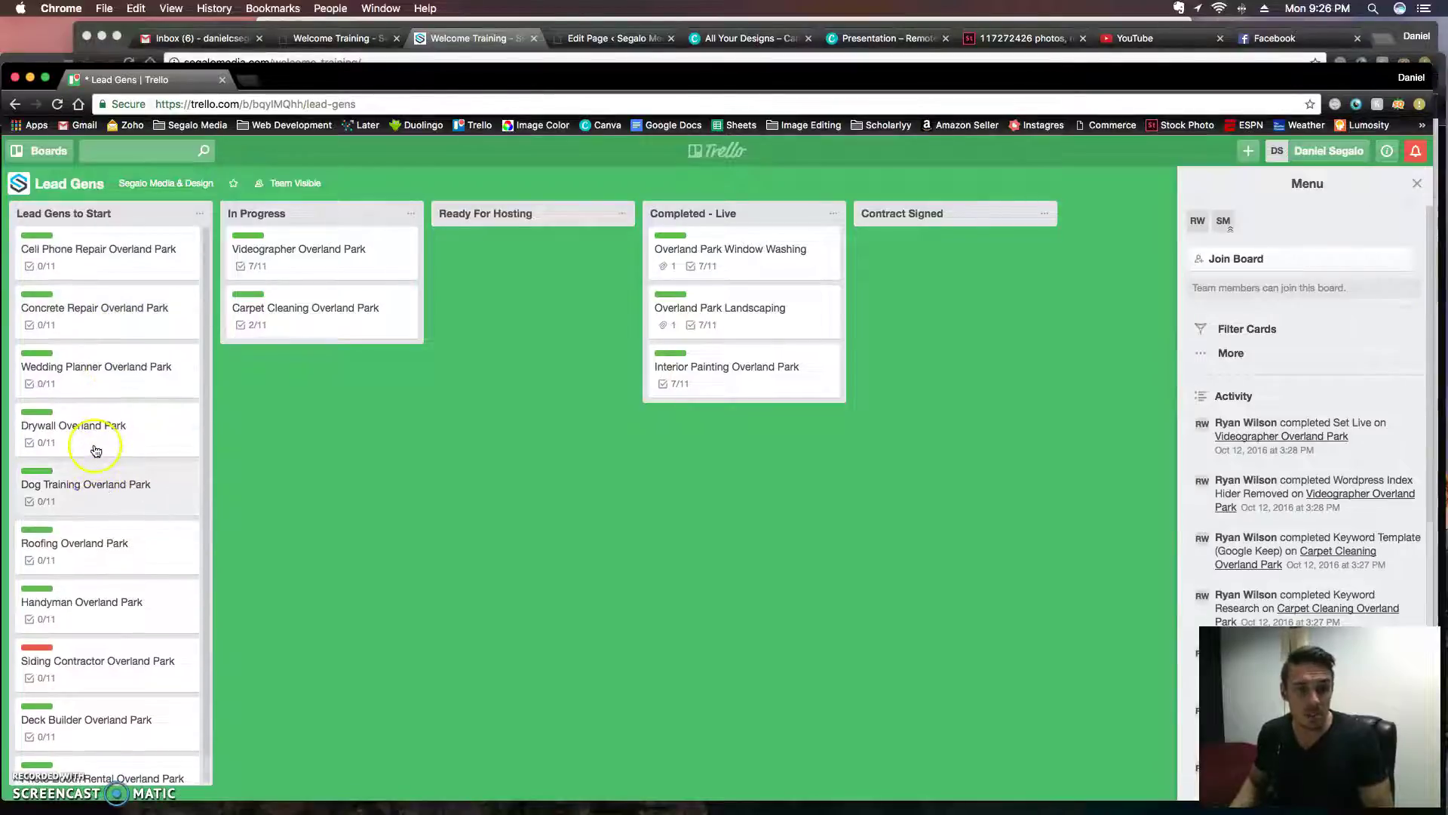
# - Review the checklists on the Cell Phone Repair Overland Park and Videographer Overland Park cards, closing each card
pyautogui.click(117, 270)
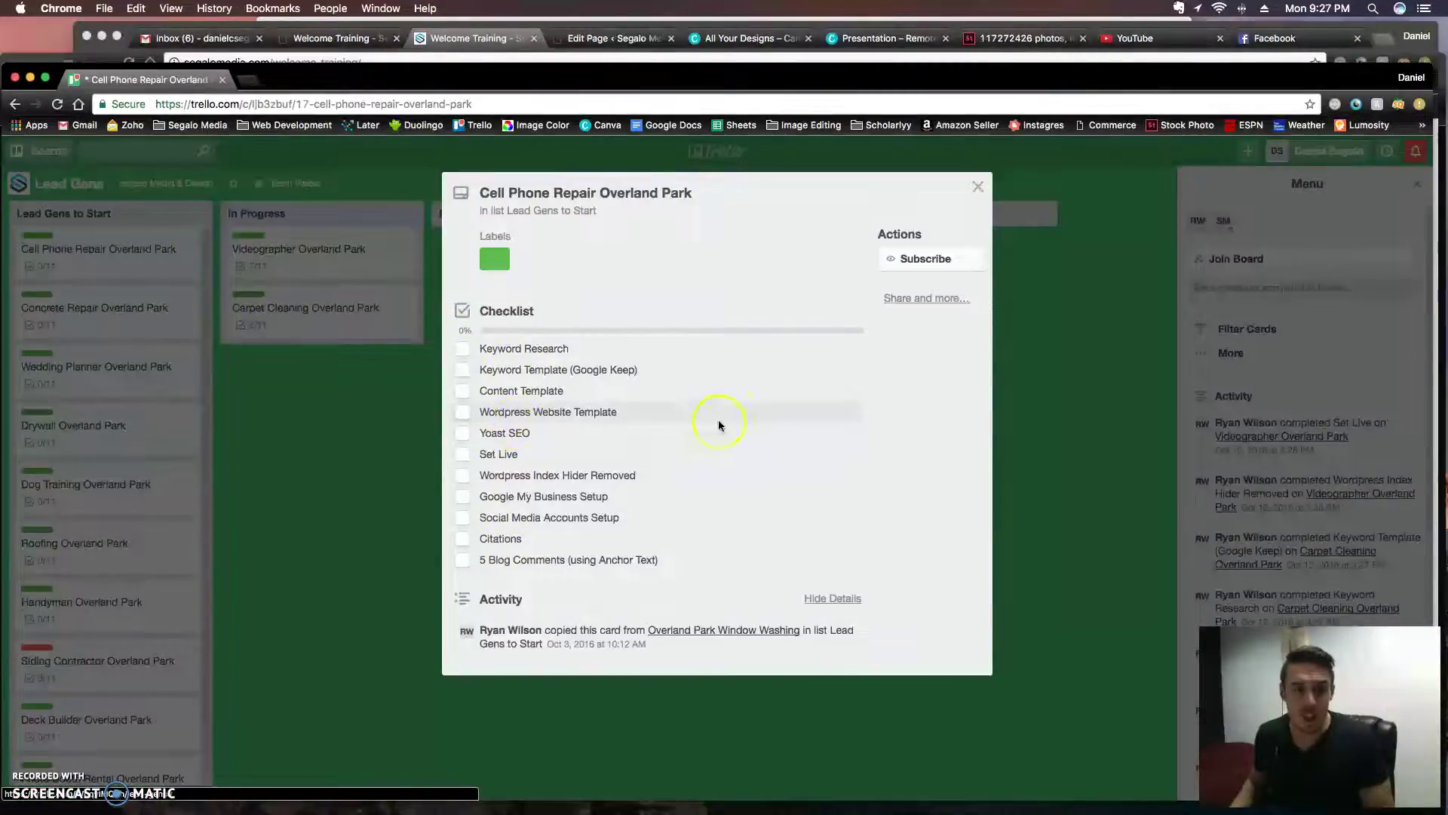
pyautogui.click(977, 186)
pyautogui.click(344, 266)
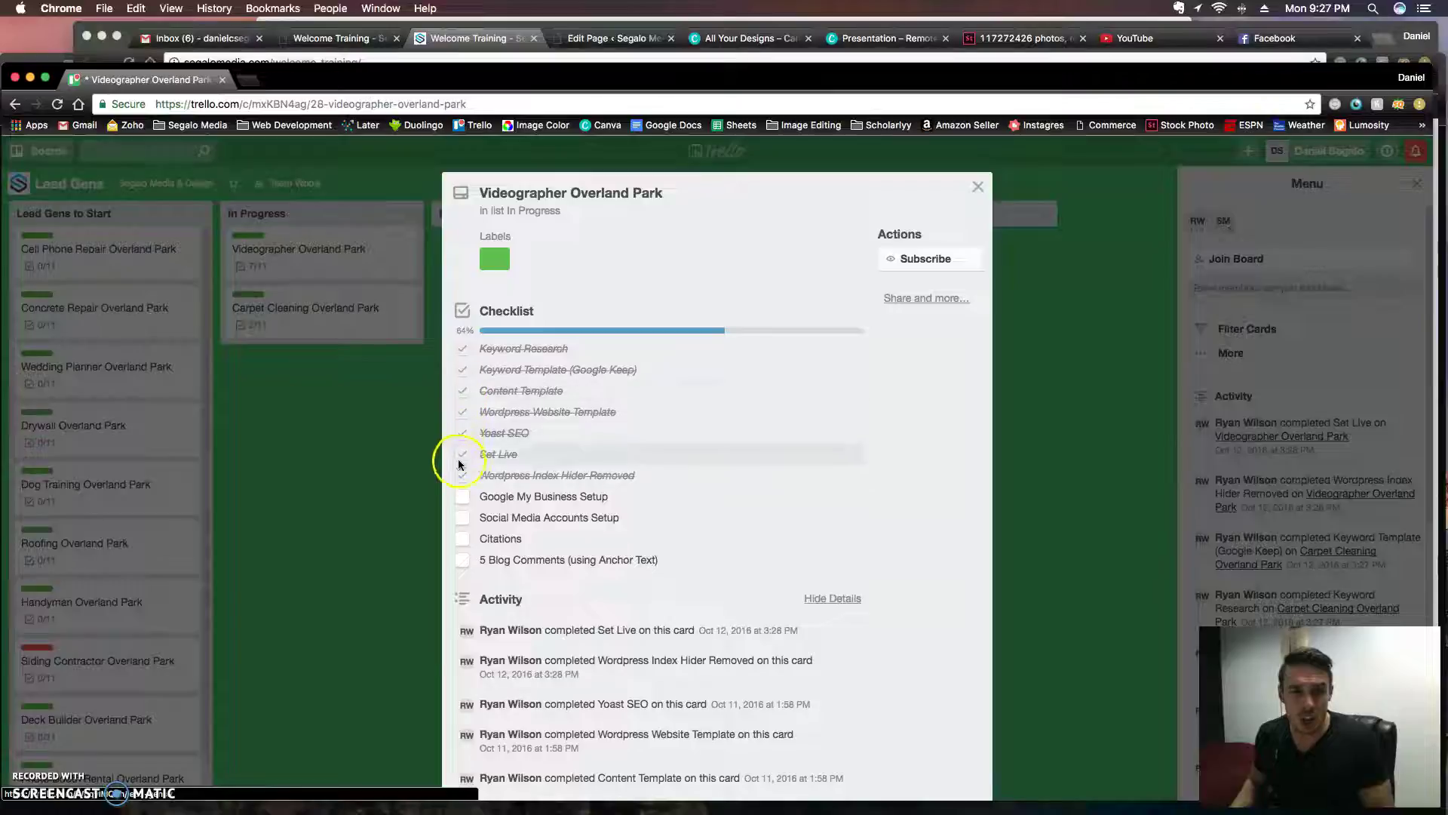
pyautogui.click(977, 186)
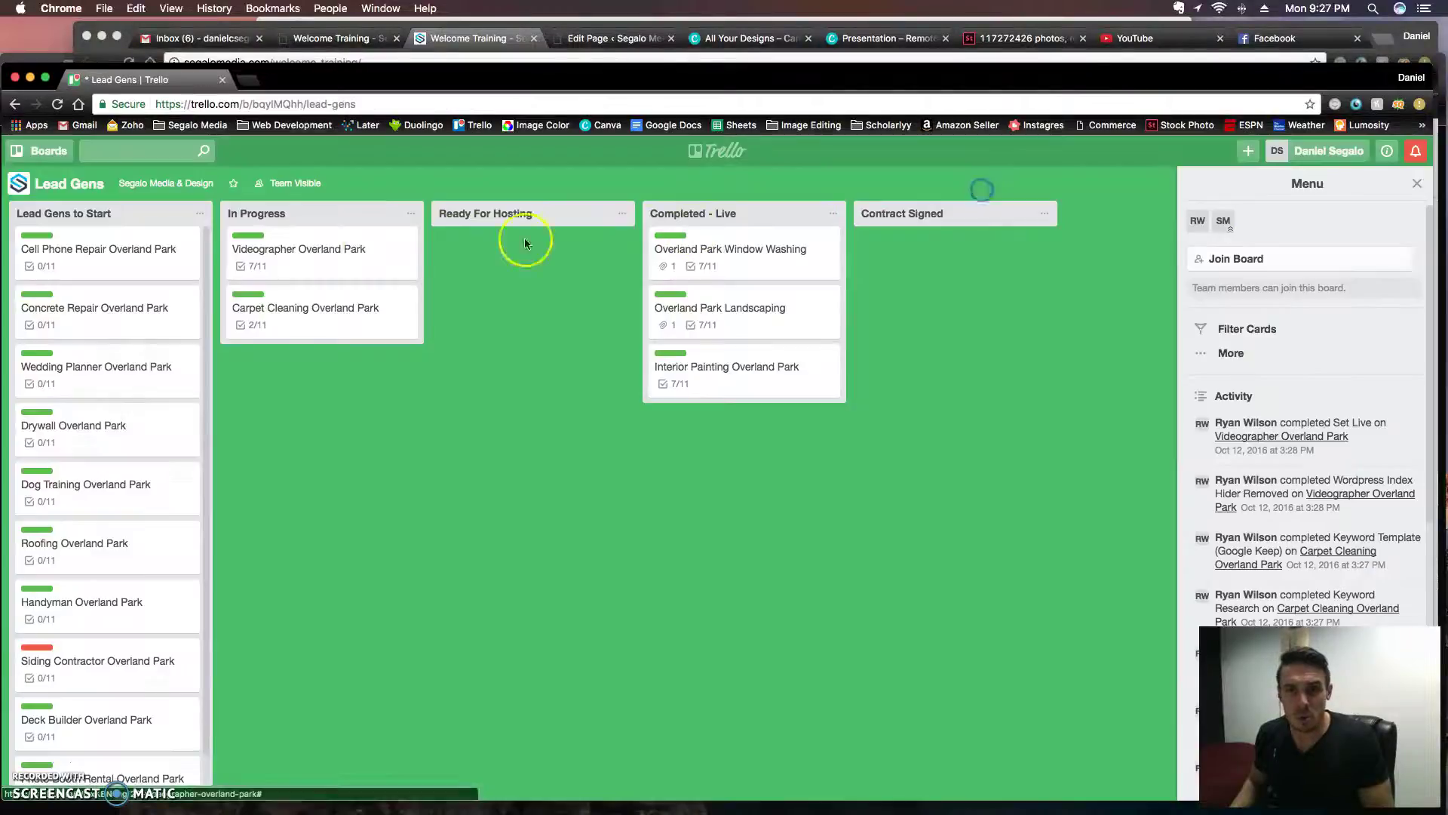
# - Reopen the Videographer Overland Park card, try to check off Google My Business Setup, and review its activity before closing it
pyautogui.click(307, 254)
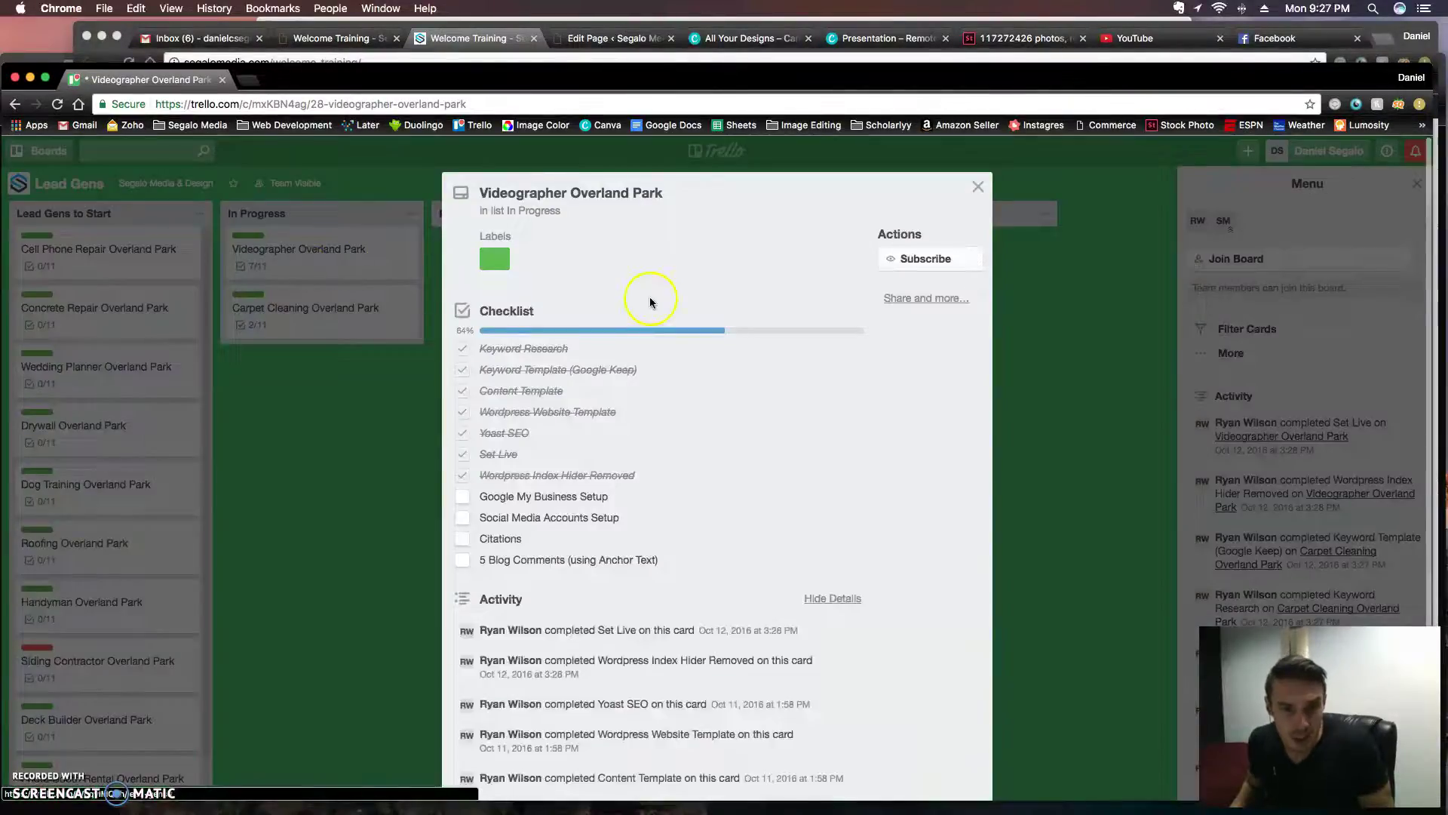
pyautogui.click(465, 504)
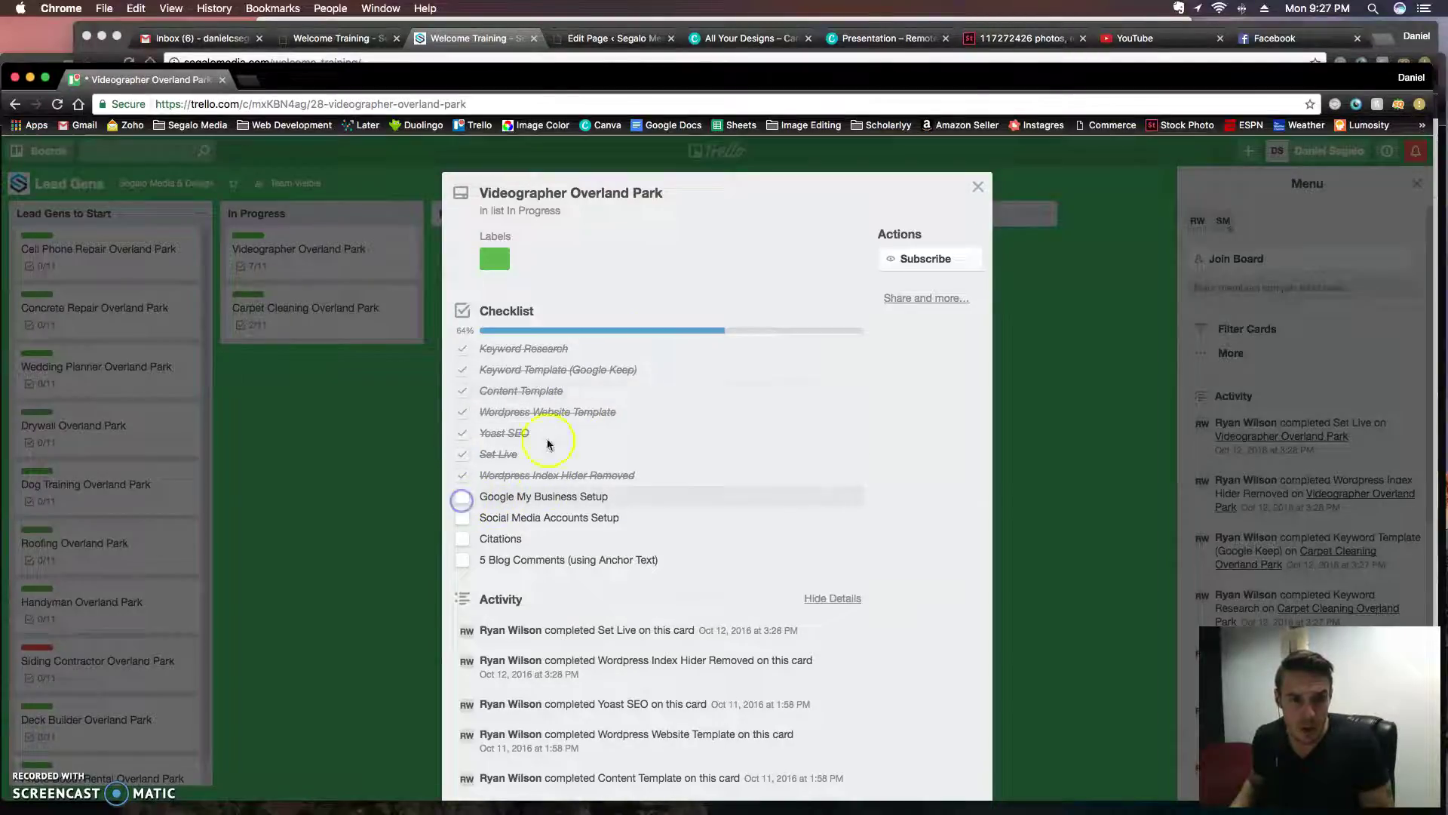
pyautogui.scroll(-3, 598, 427)
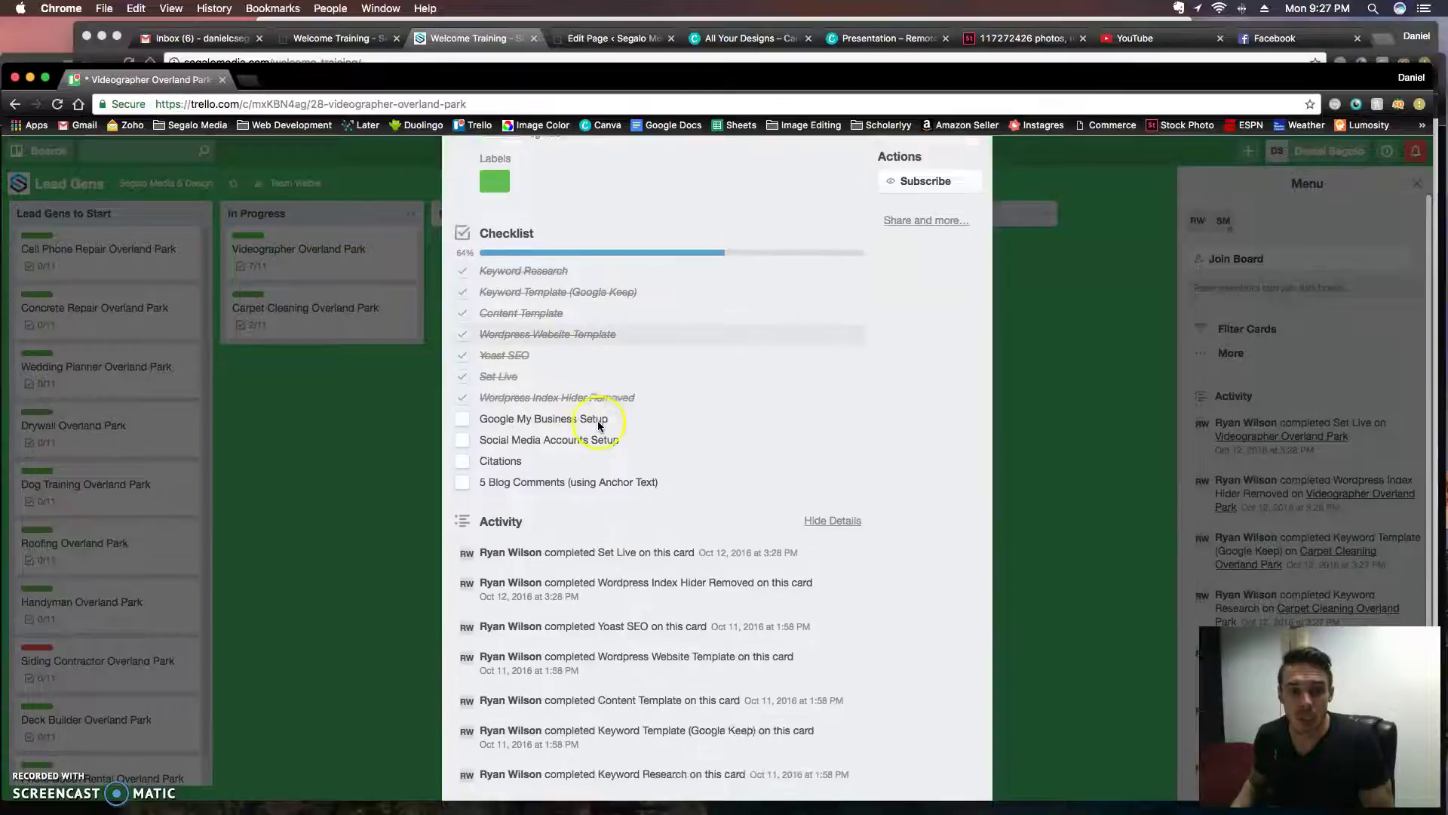
pyautogui.scroll(2, 679, 378)
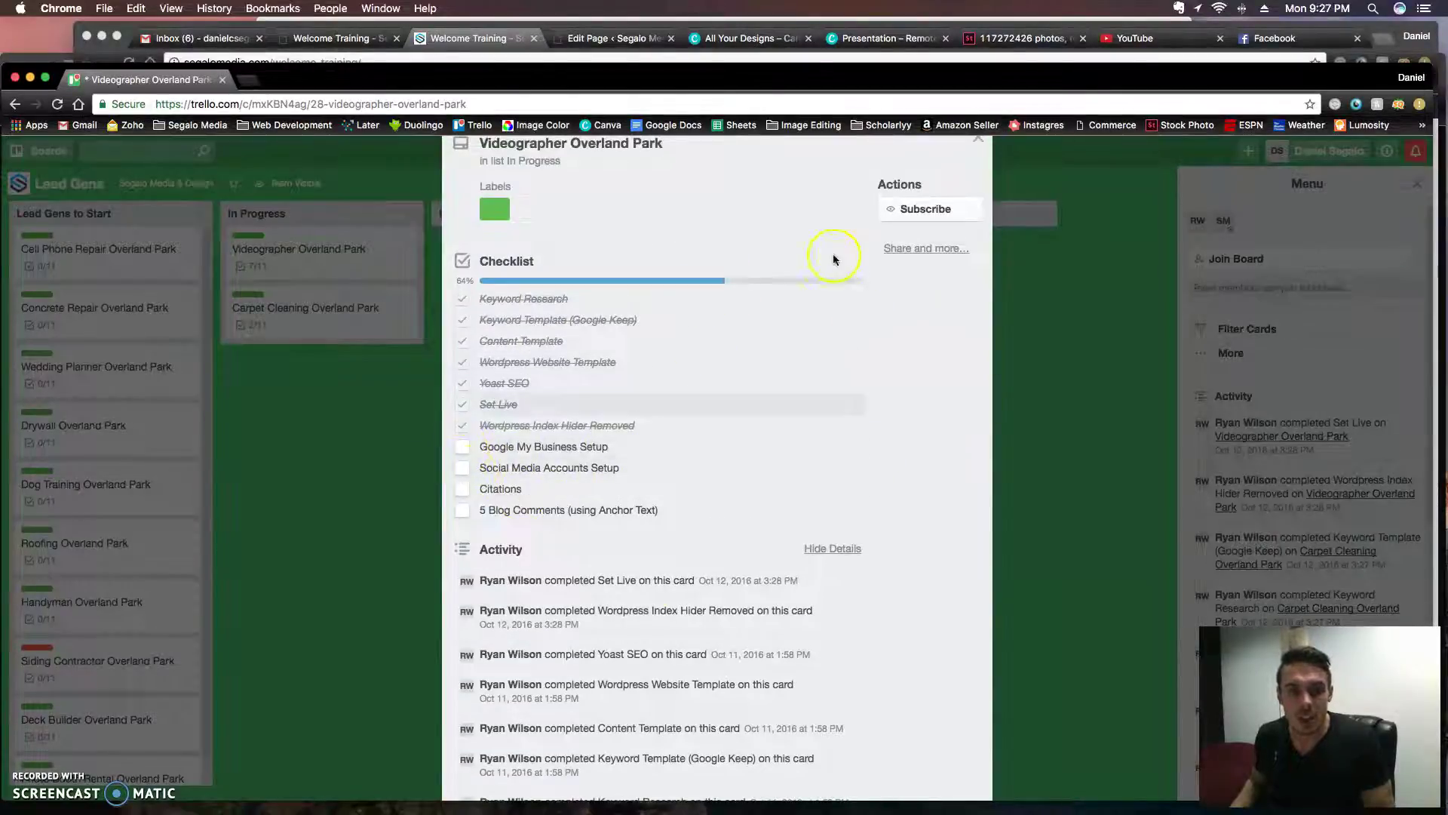
pyautogui.click(414, 298)
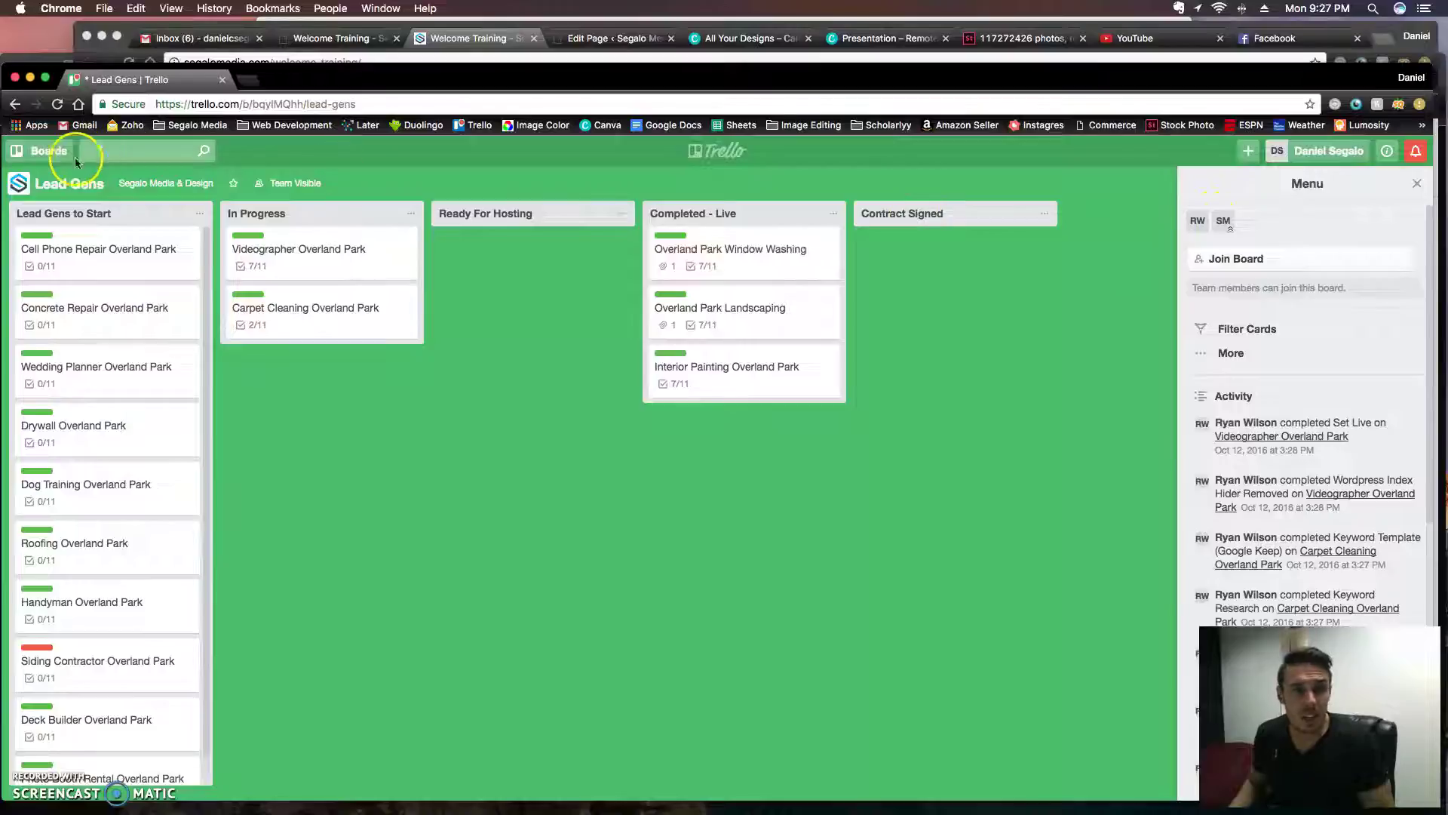
# - Open the Personal To Do List board and change its background to light green
pyautogui.click(50, 152)
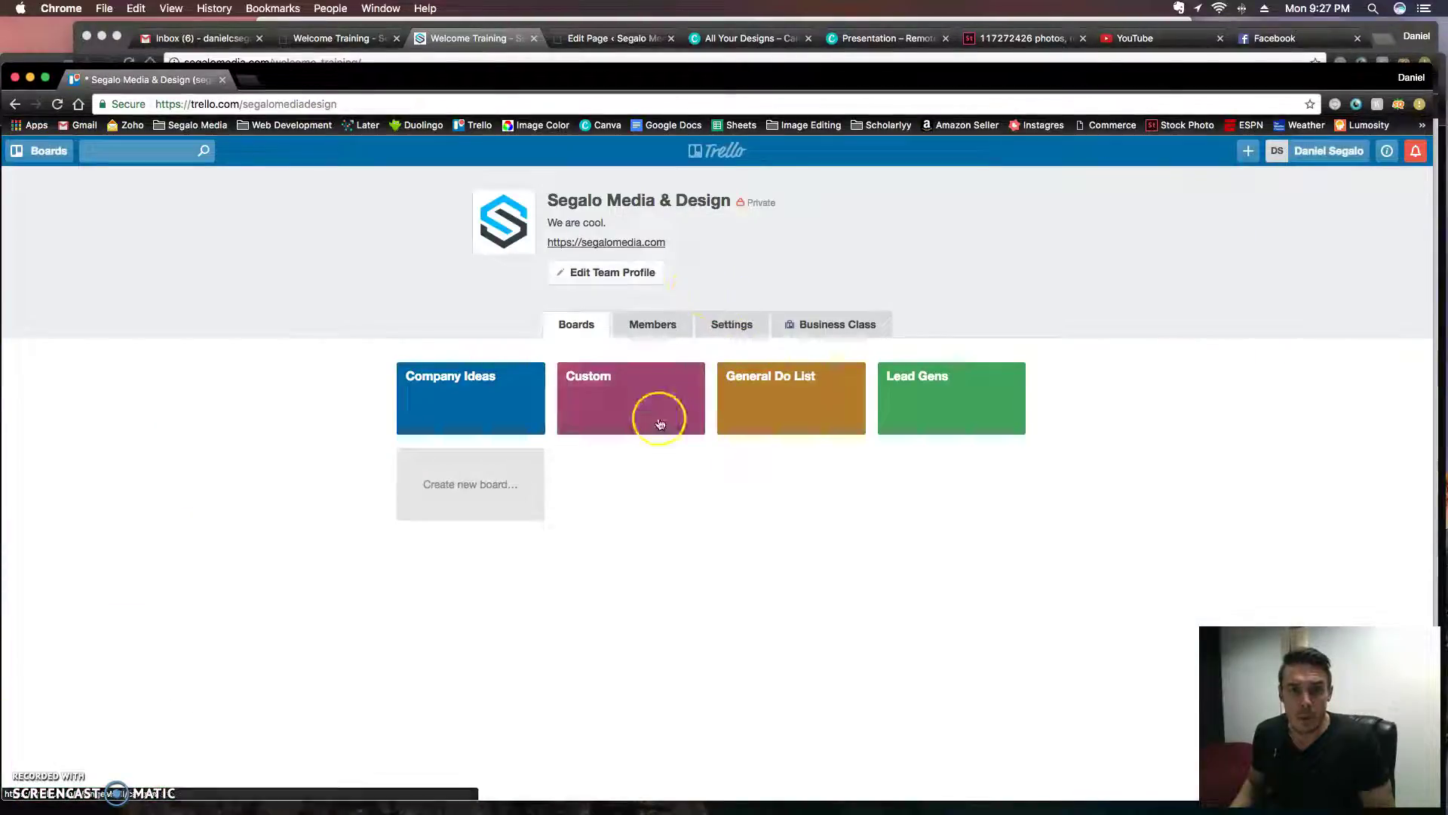
pyautogui.click(47, 150)
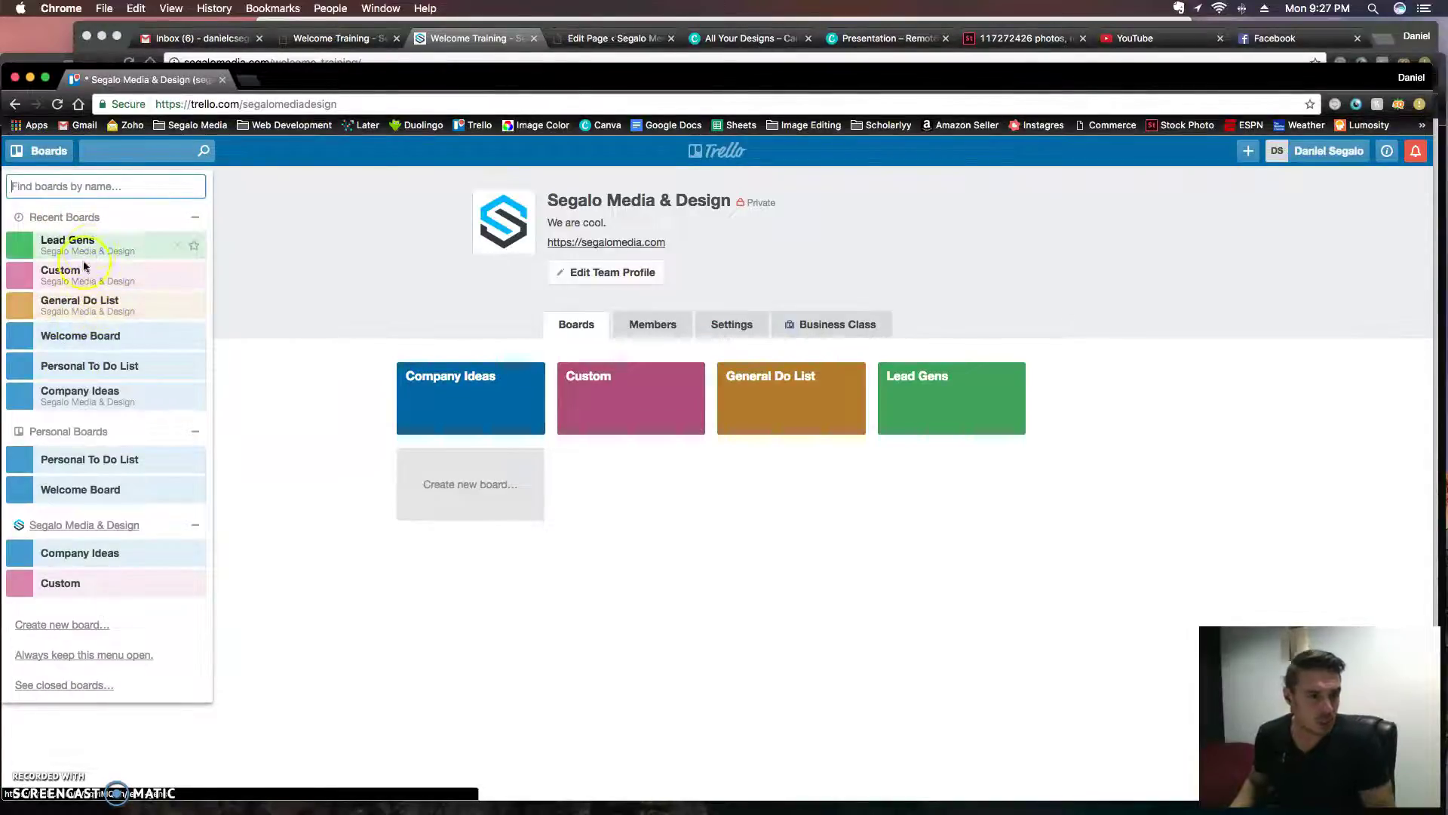
pyautogui.click(90, 368)
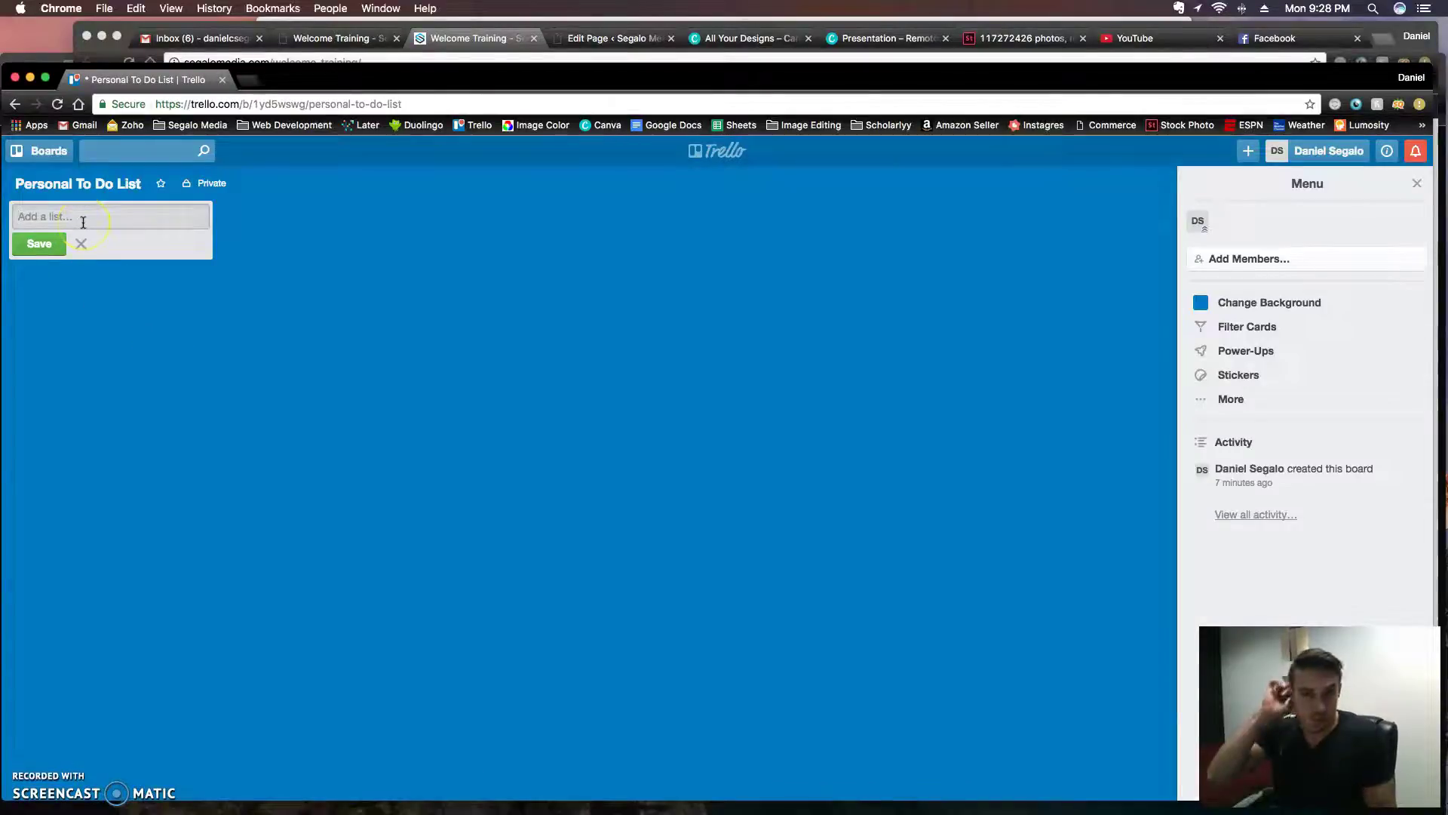
pyautogui.click(1266, 302)
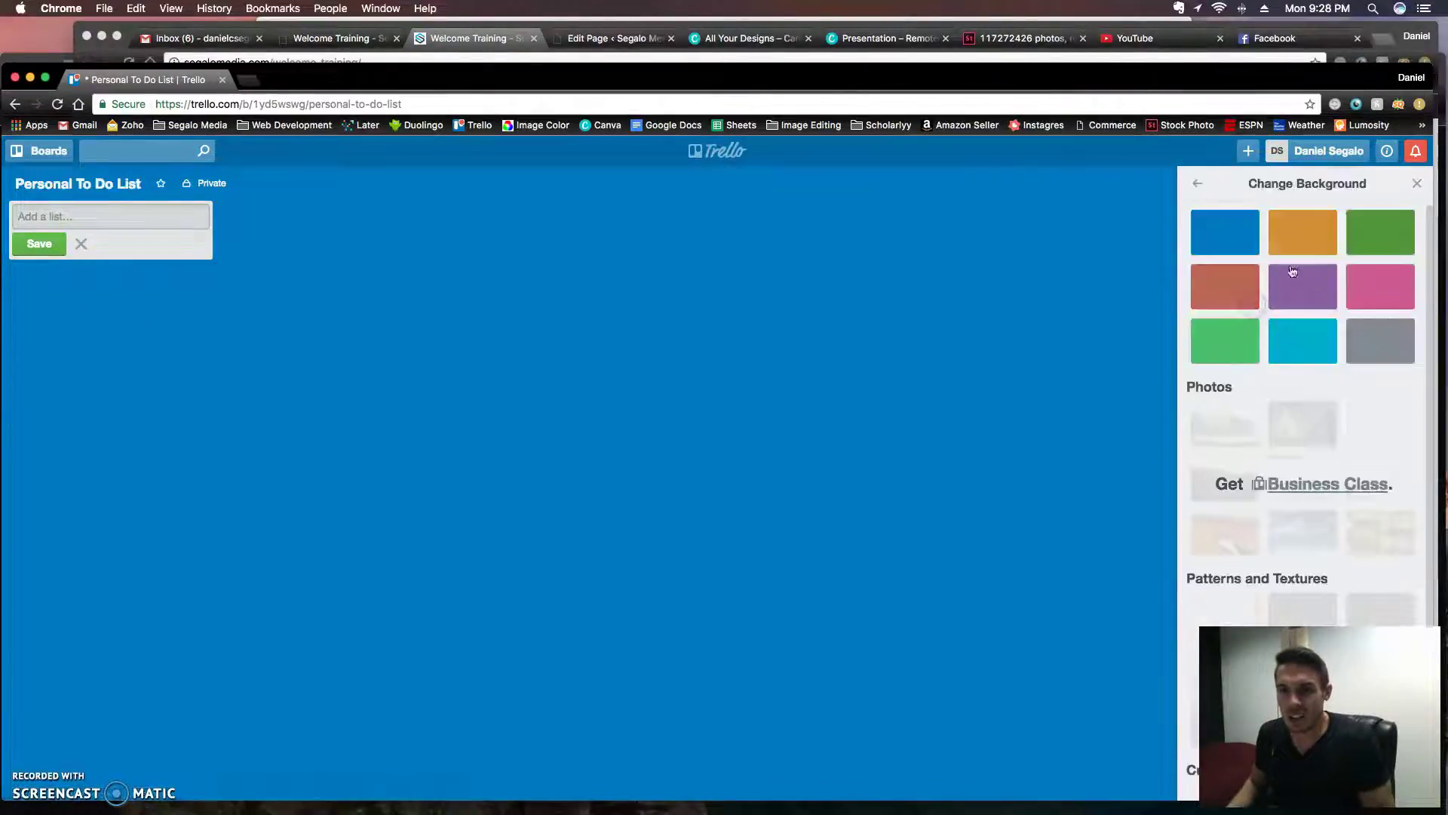
pyautogui.click(1241, 347)
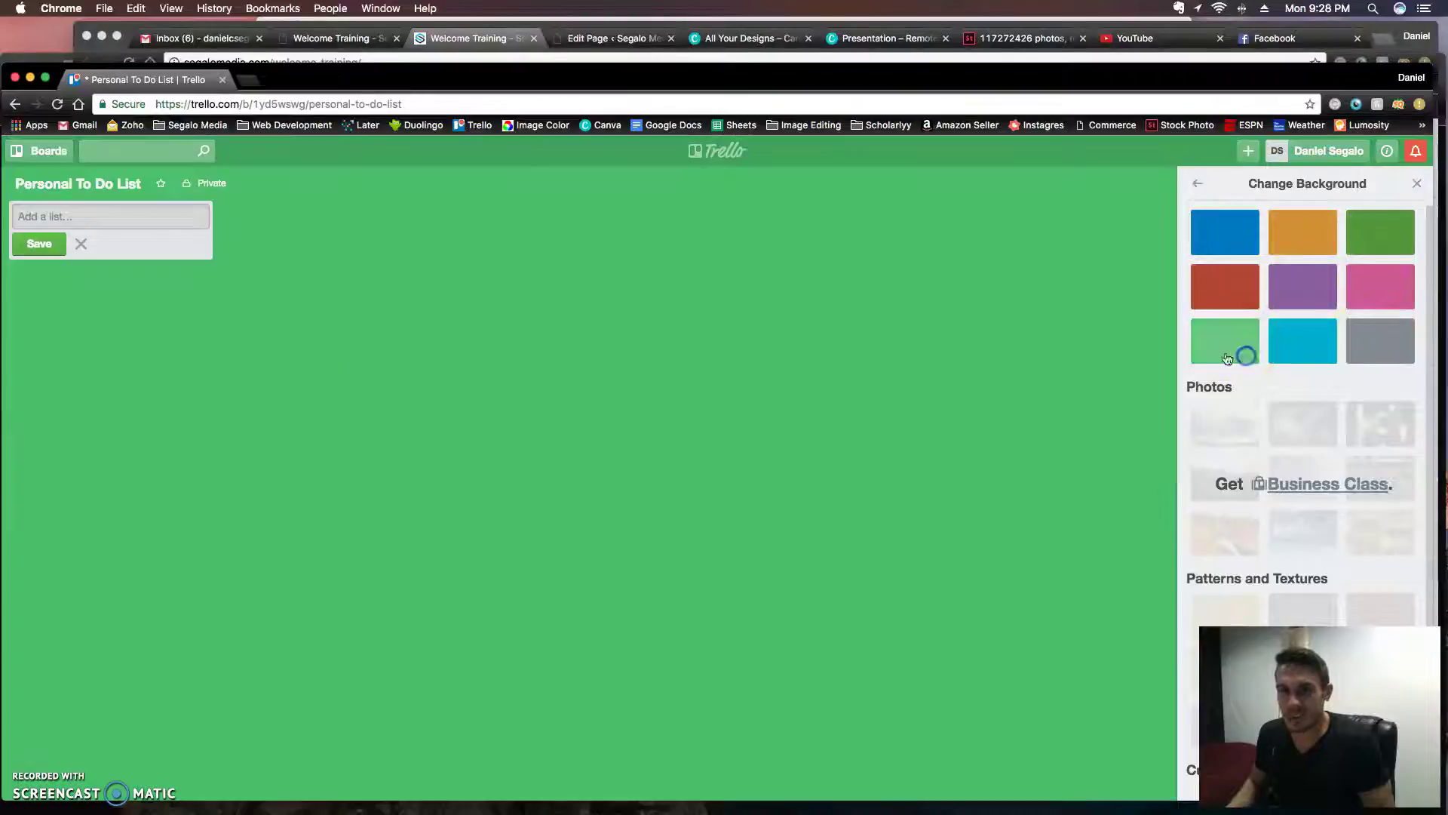
# - Add a list titled "Finish up content writing for Austin Pest Control" to the Personal To Do List board
pyautogui.click(97, 221)
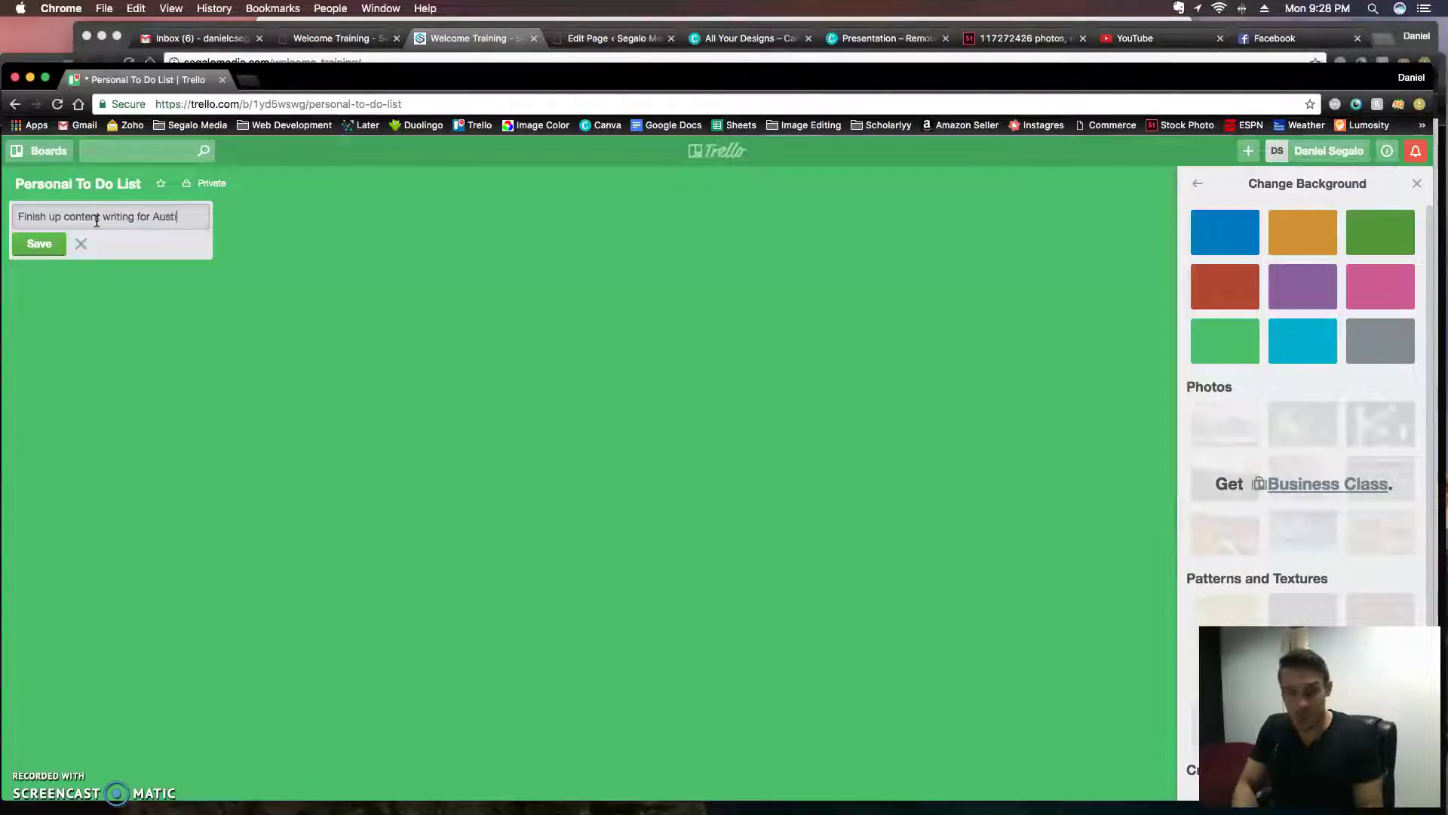
pyautogui.write('t Control')
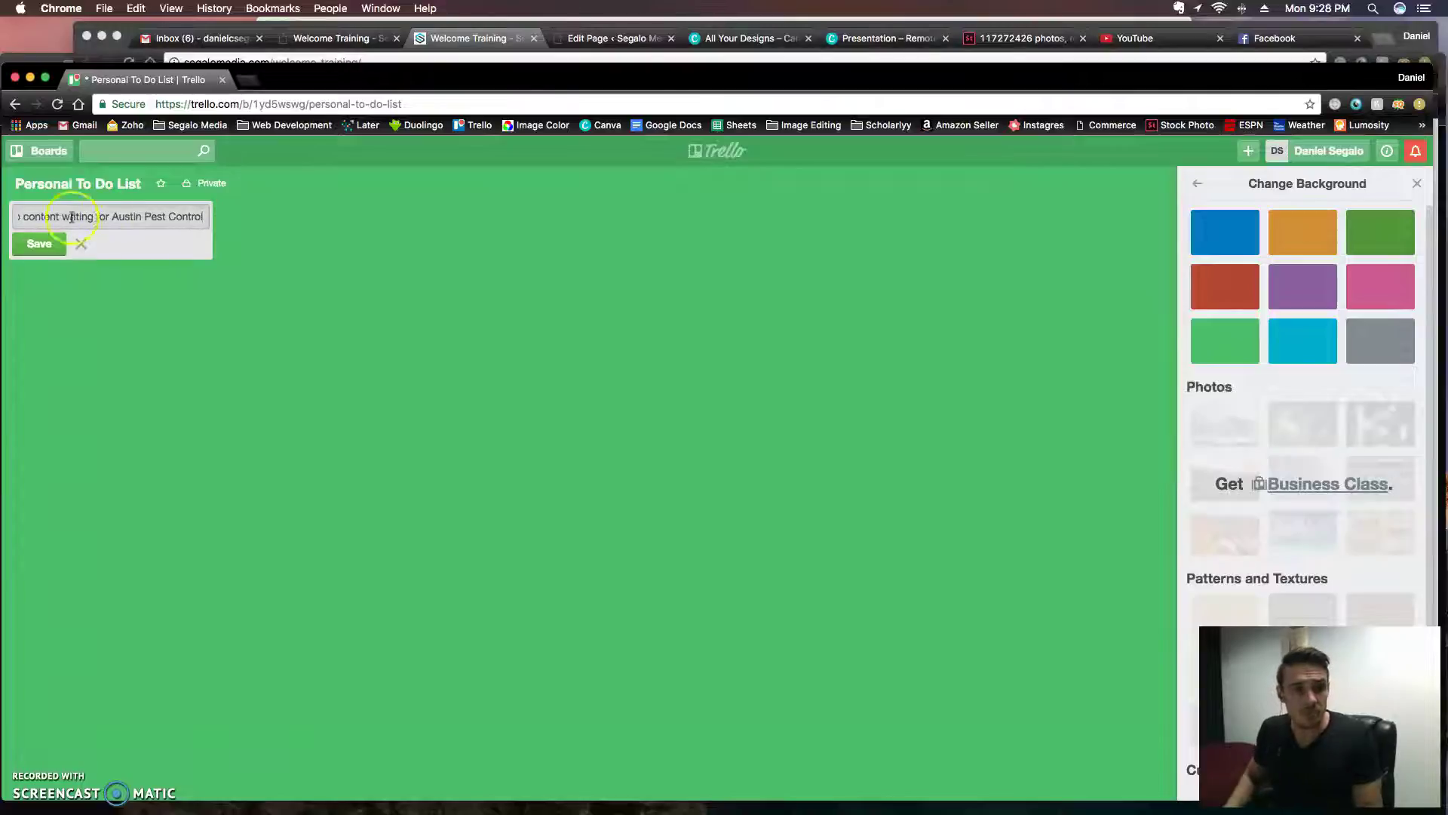
pyautogui.click(40, 243)
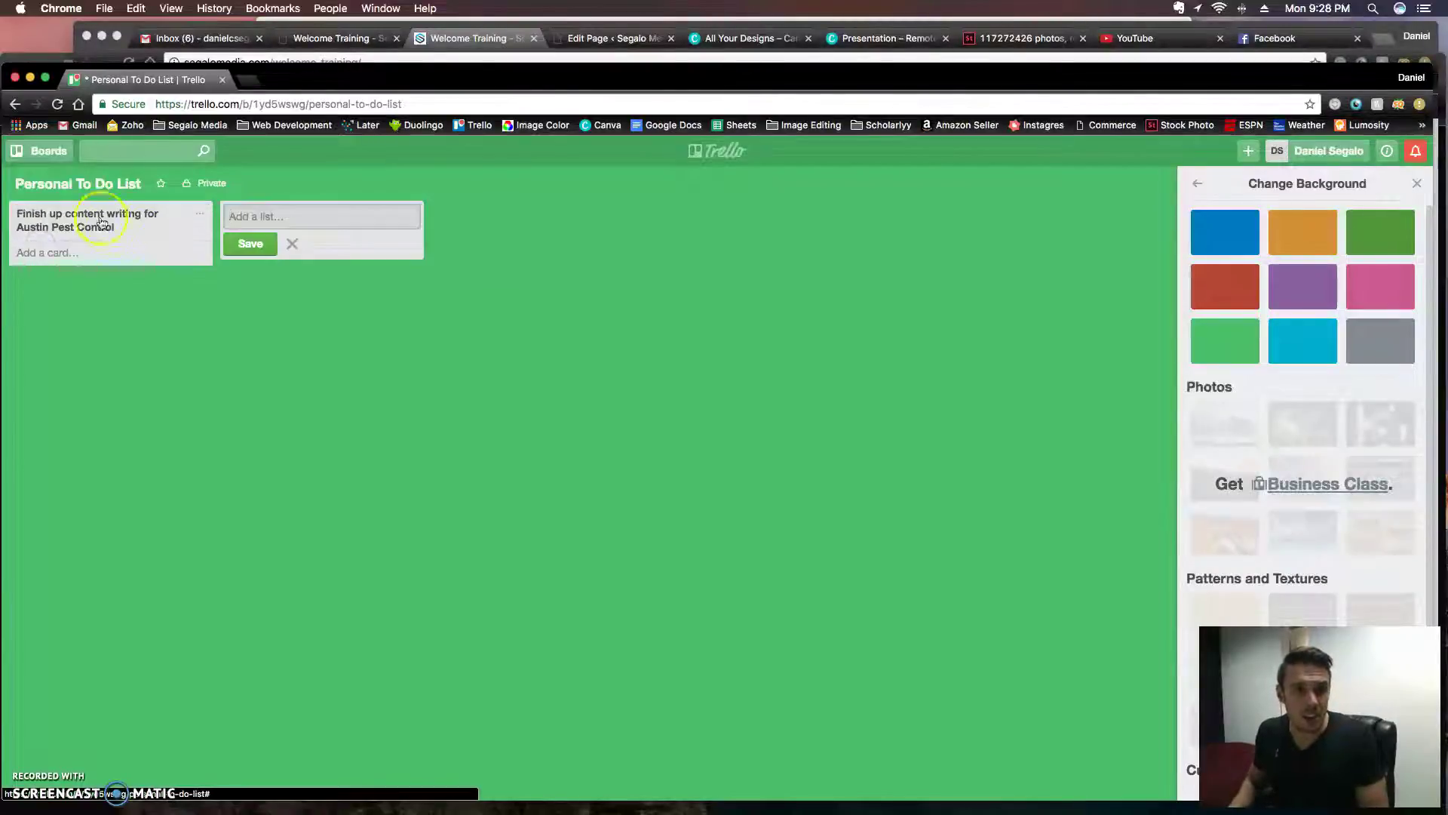
# - Copy the first list's title for reuse and rename the list "Items to Start"
pyautogui.click(78, 225)
pyautogui.press('super+c')
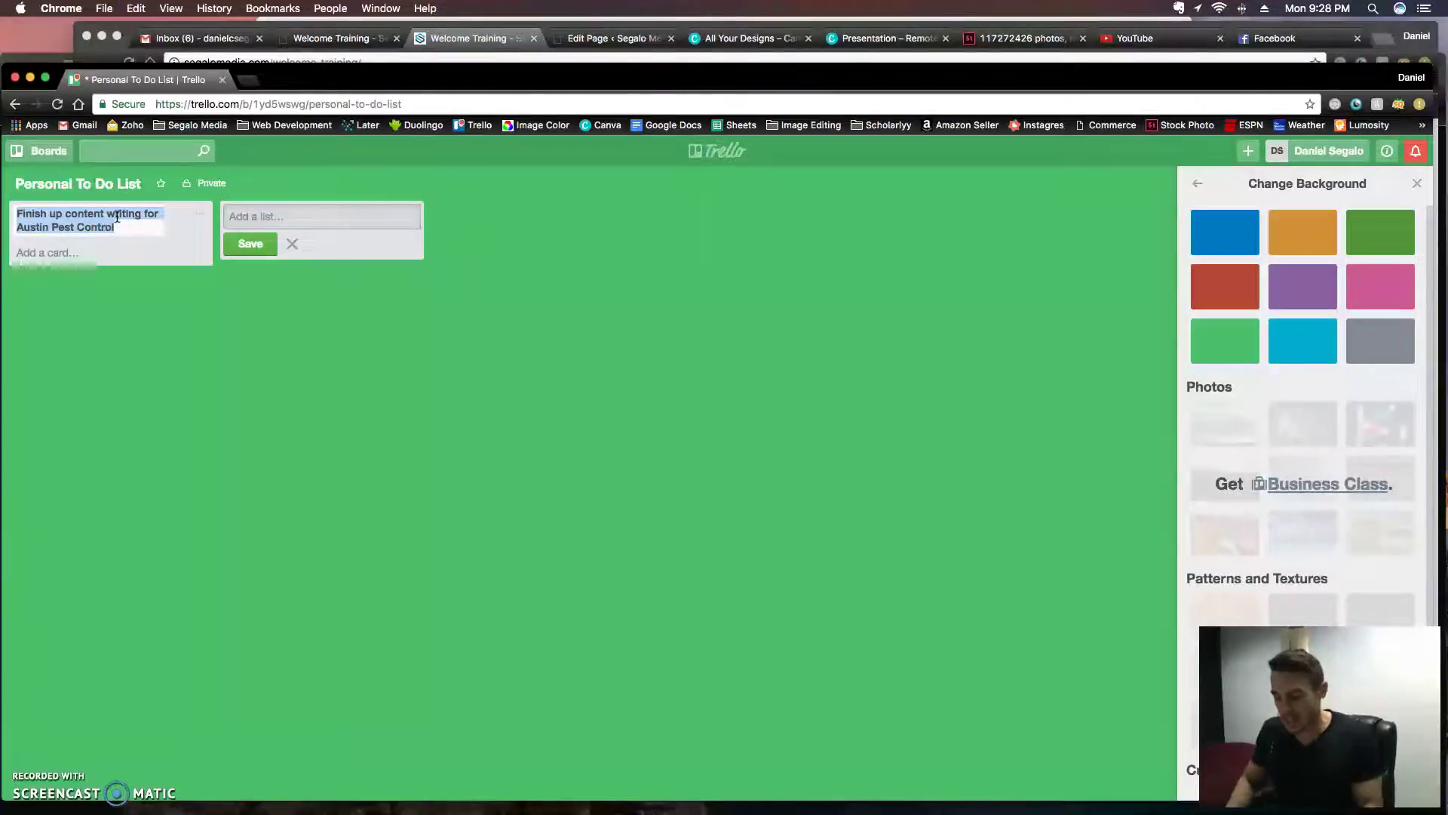
pyautogui.press('BackSpace')
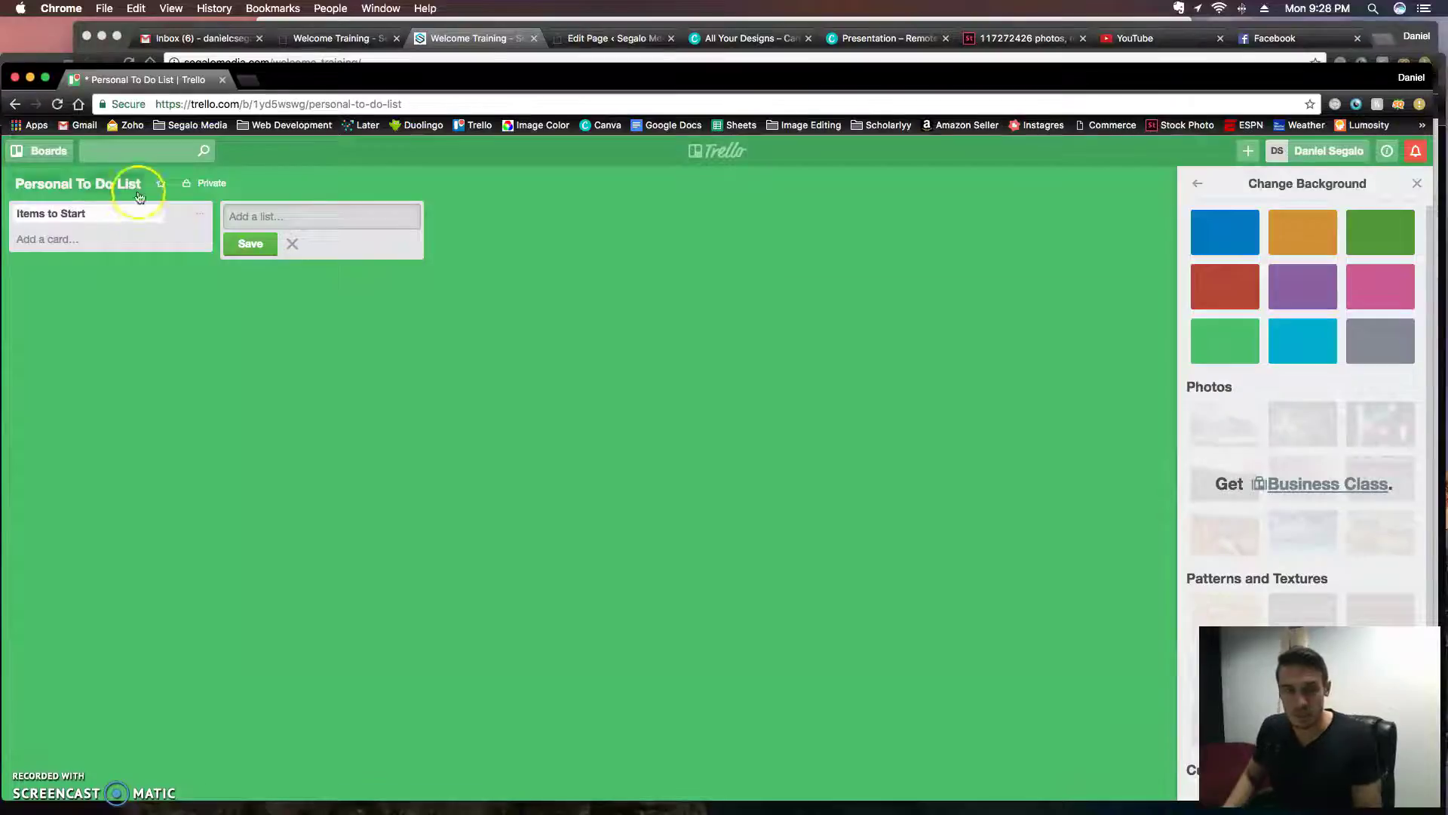
# - Add two more lists to the board, titled "Items in Progress" and "Finished Items"
pyautogui.click(246, 211)
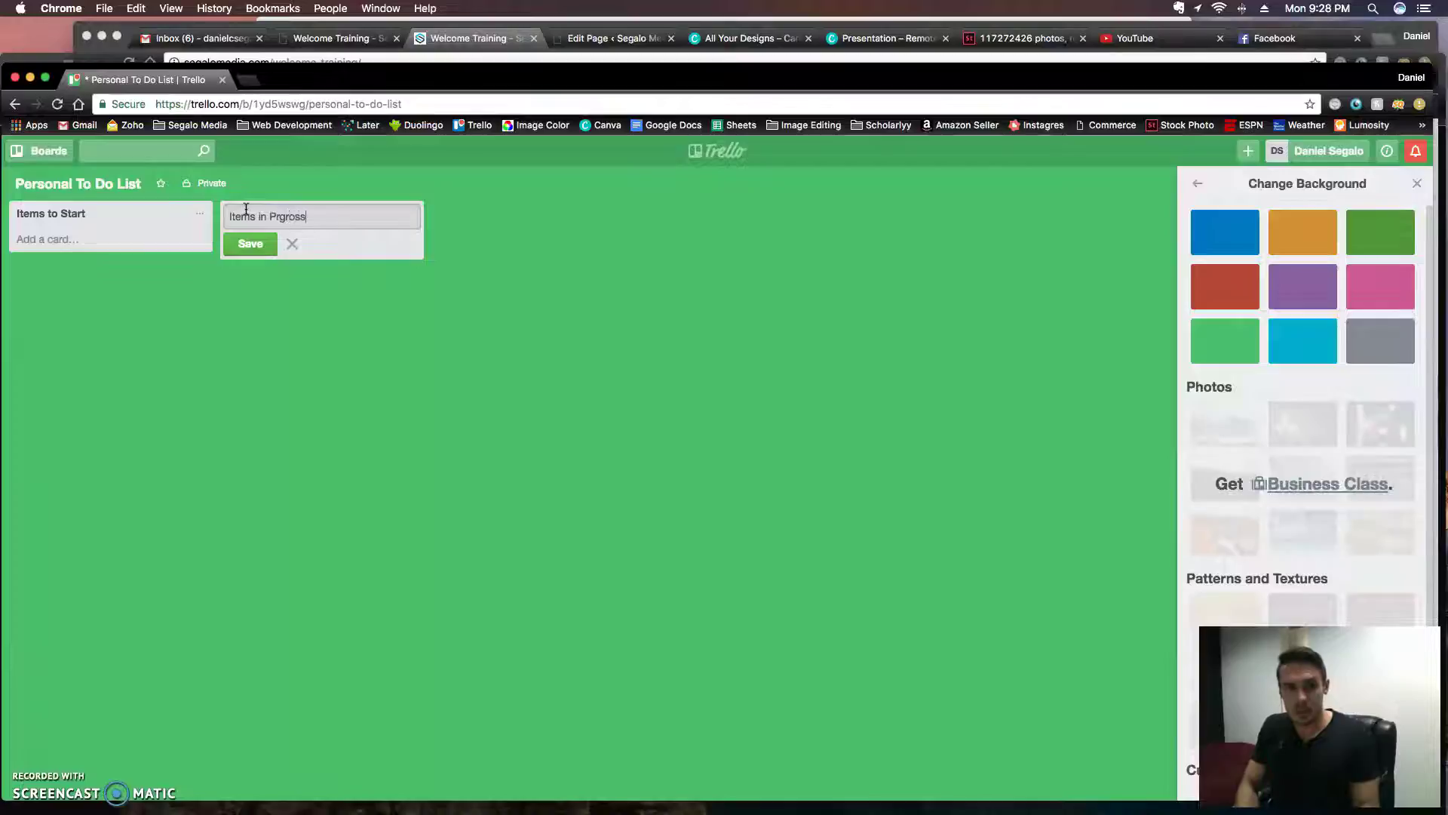
pyautogui.write('Items in Progres')
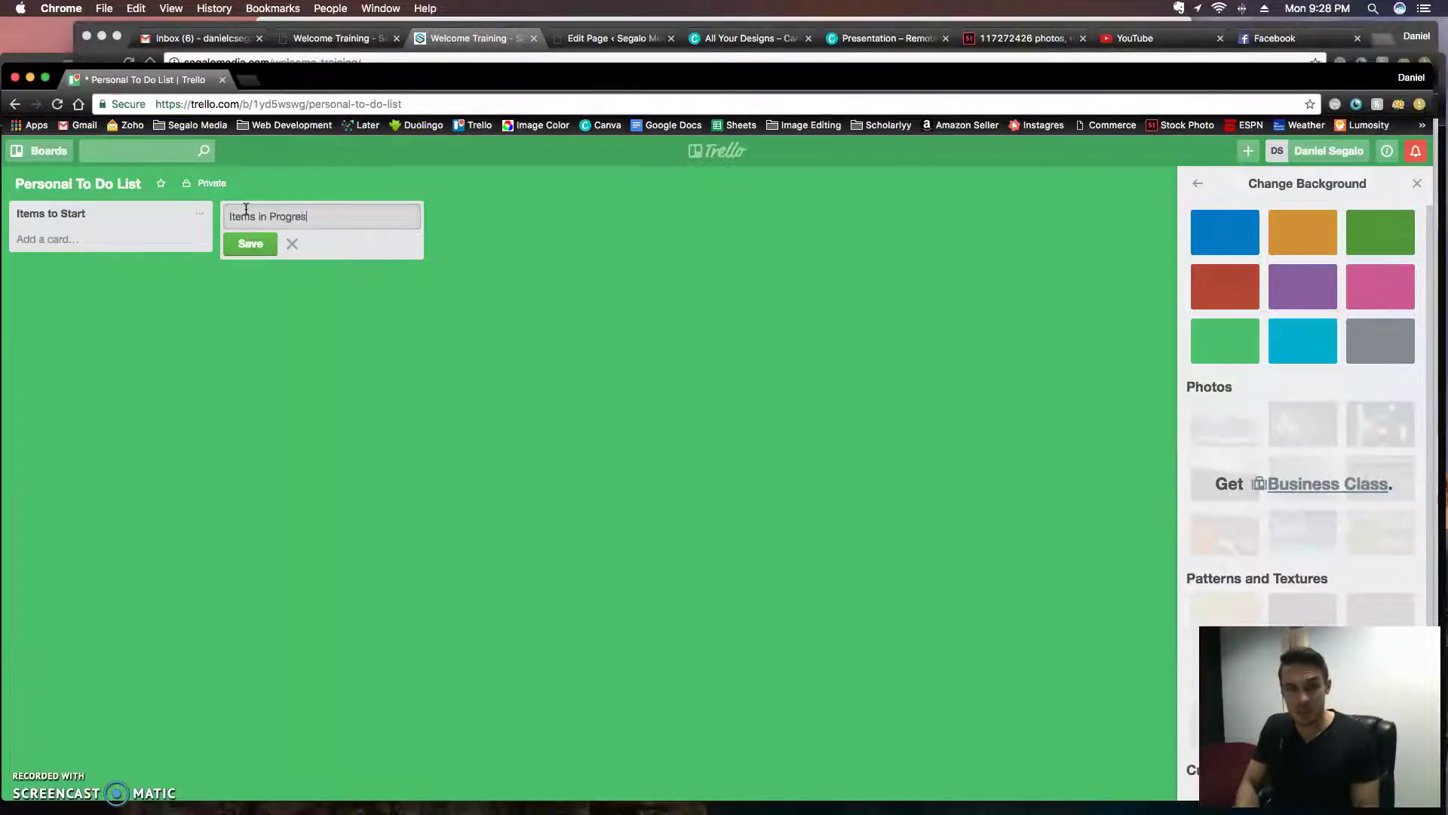
pyautogui.write('s')
pyautogui.press('Return')
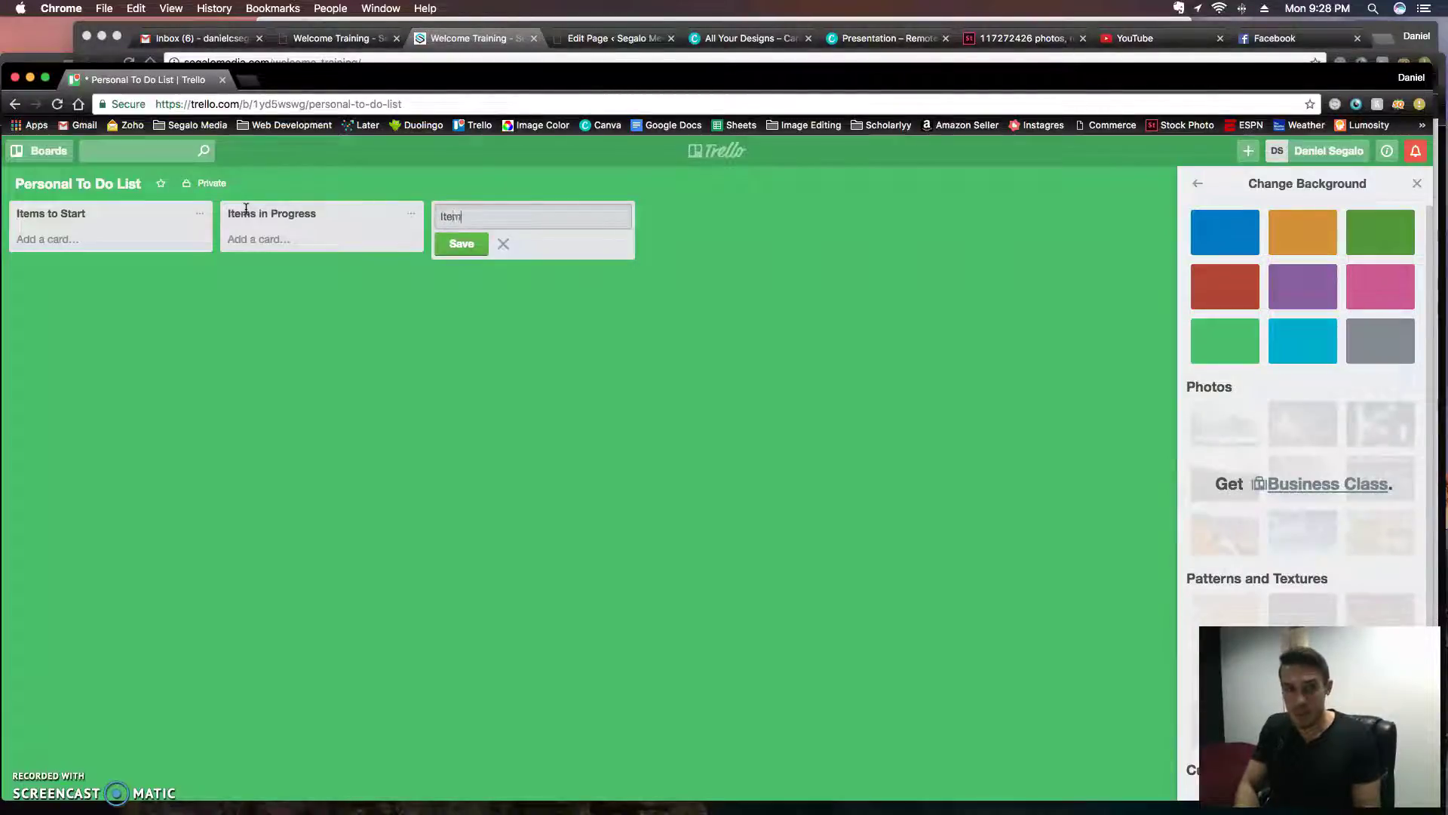
pyautogui.write('Finished Items')
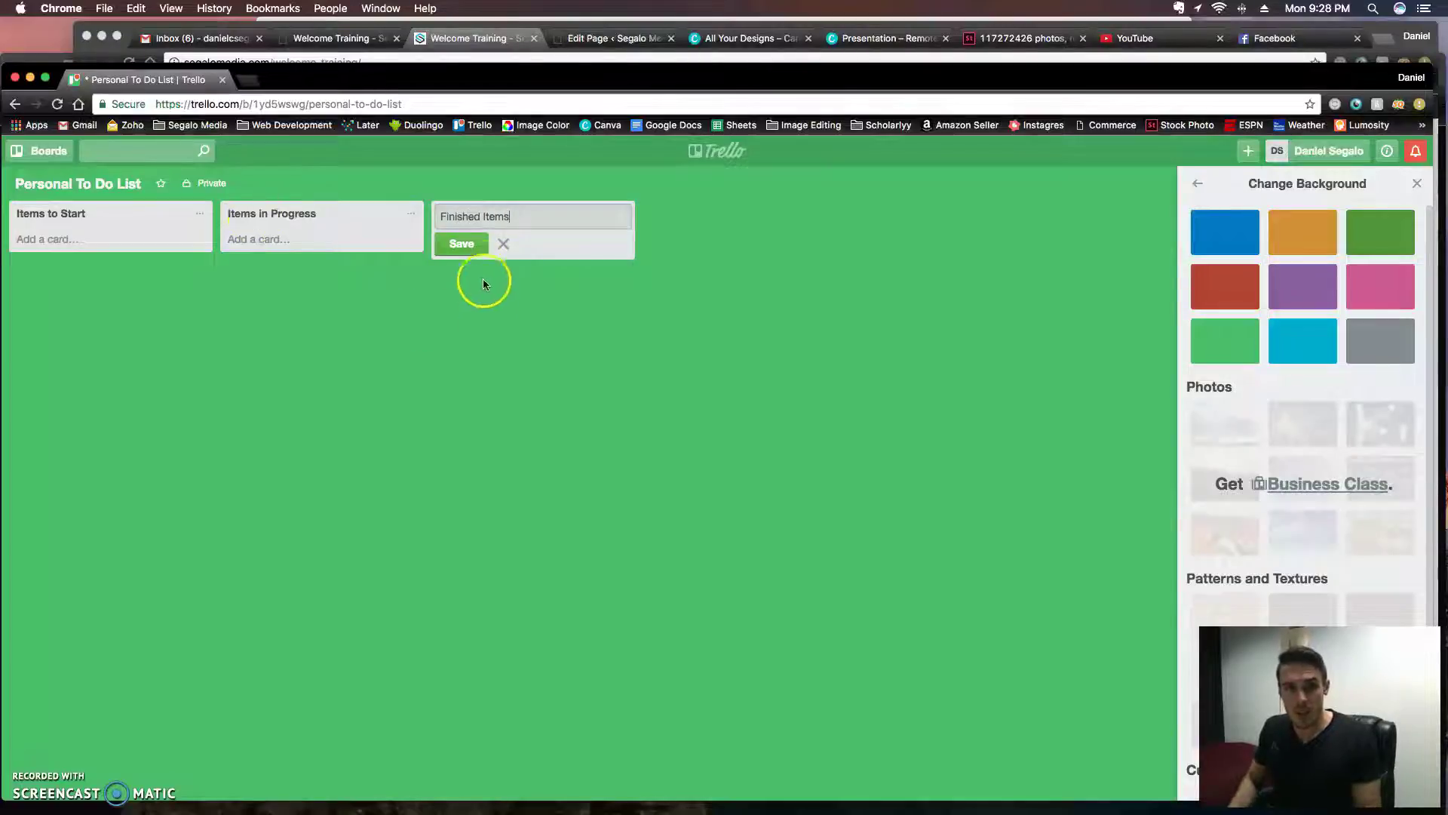
pyautogui.click(462, 244)
# - Add the cards "Finish up content writing for Austin Pest Control", pasted from the copied title, and "Austin Pest Control" to Items to Start
pyautogui.click(55, 241)
pyautogui.press('super+v')
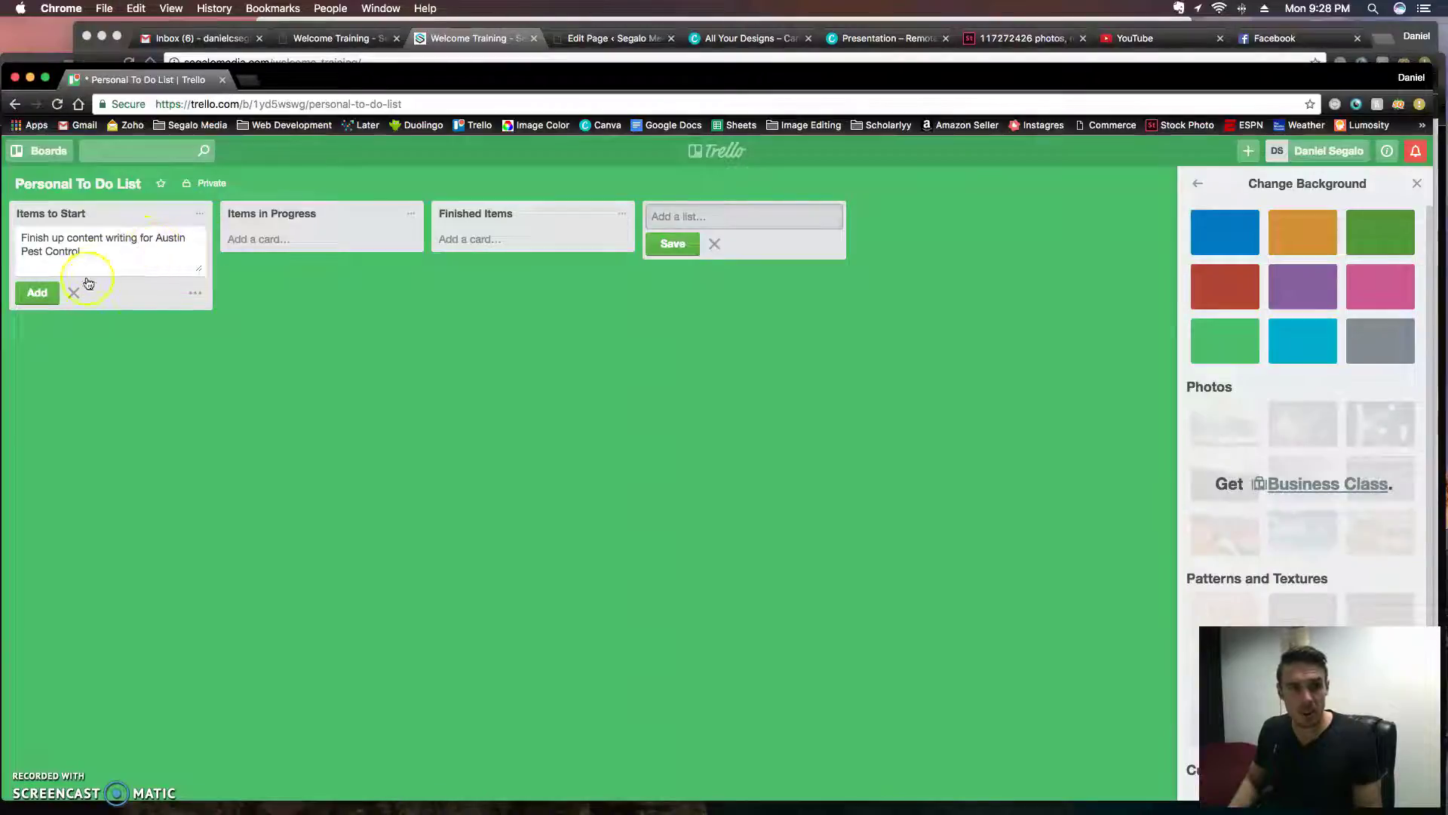
pyautogui.click(48, 295)
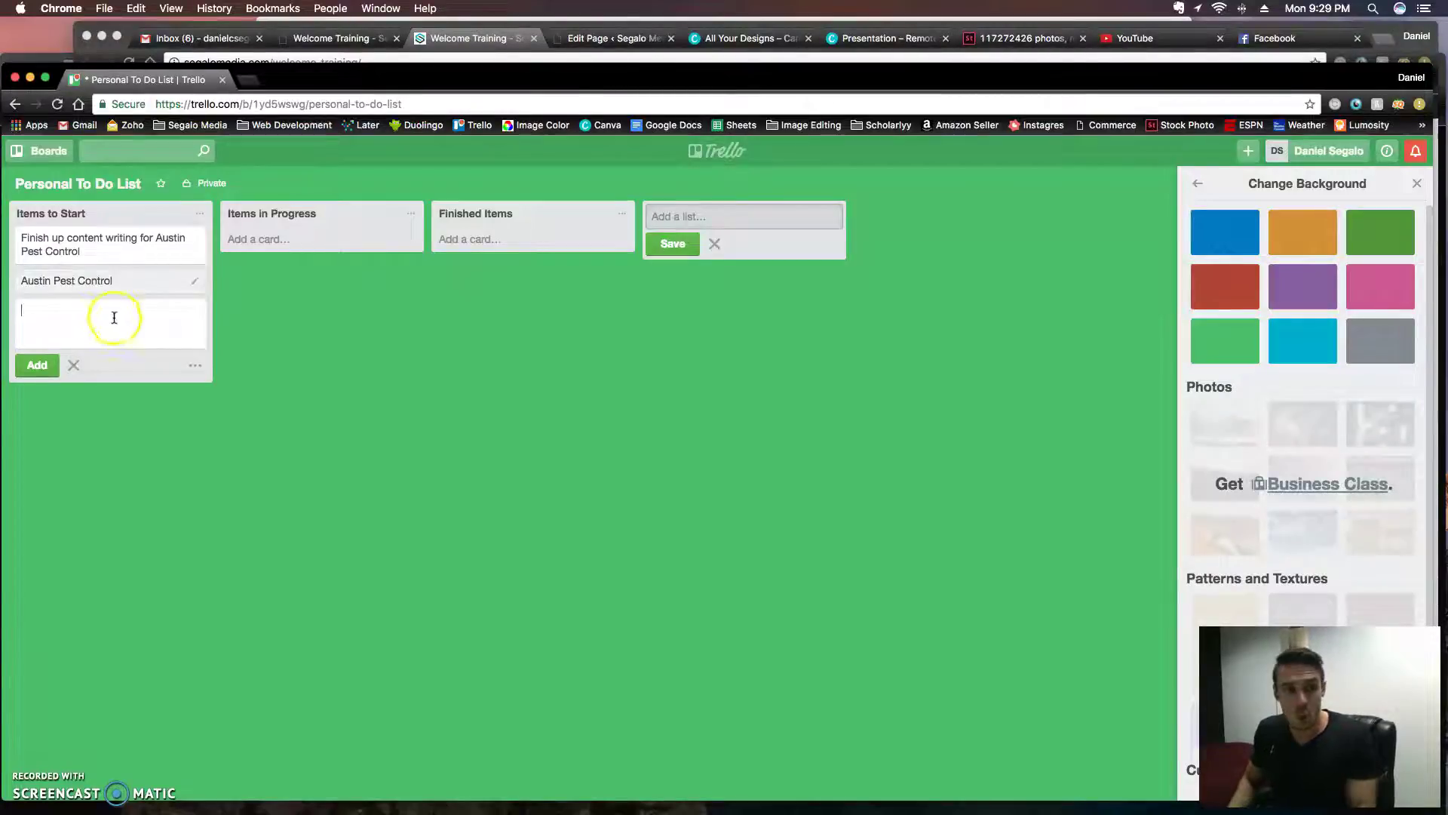
# - Open the Austin Pest Control card and add a checklist with the default title "Checklist"
pyautogui.click(189, 286)
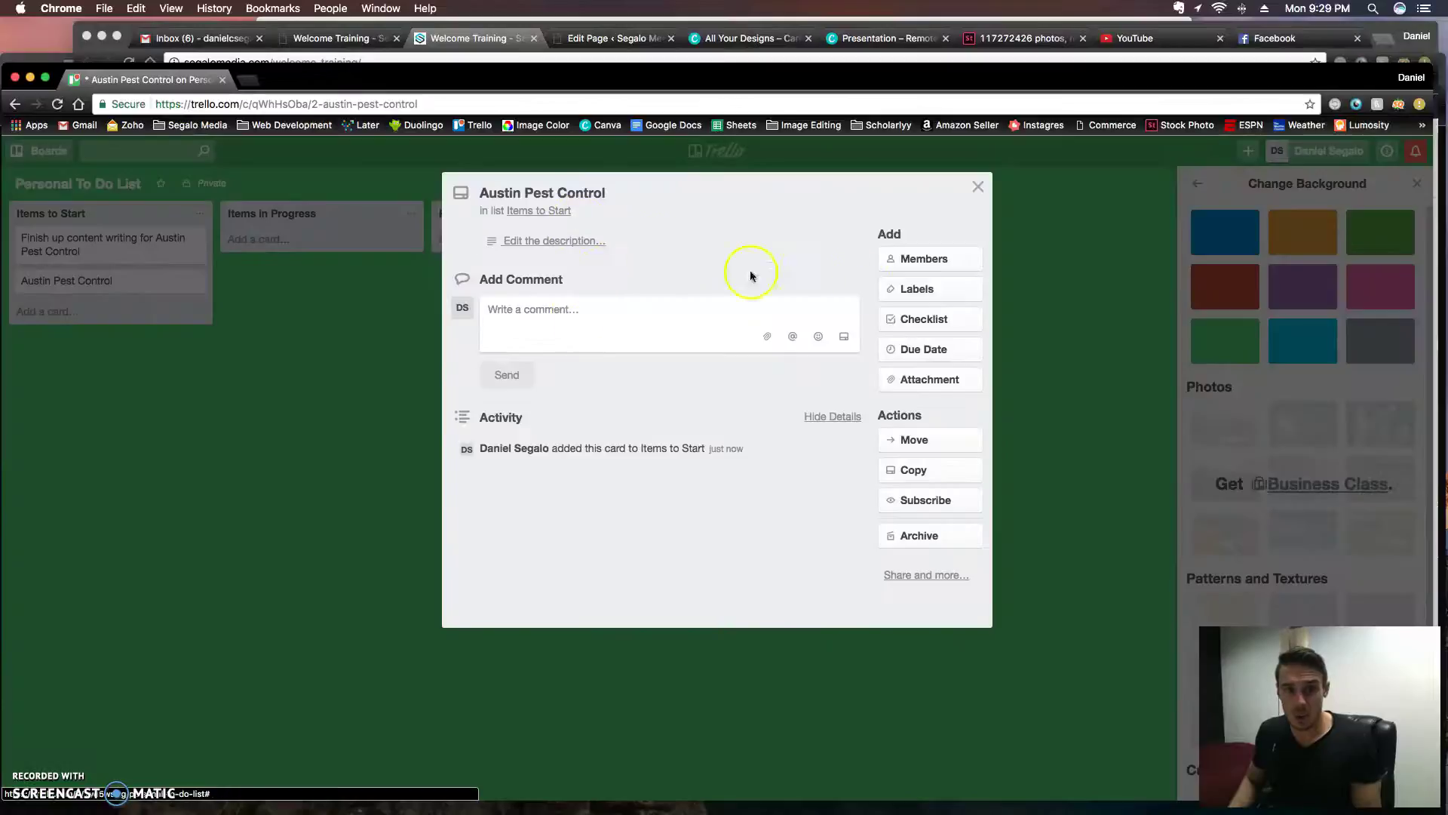
pyautogui.click(926, 320)
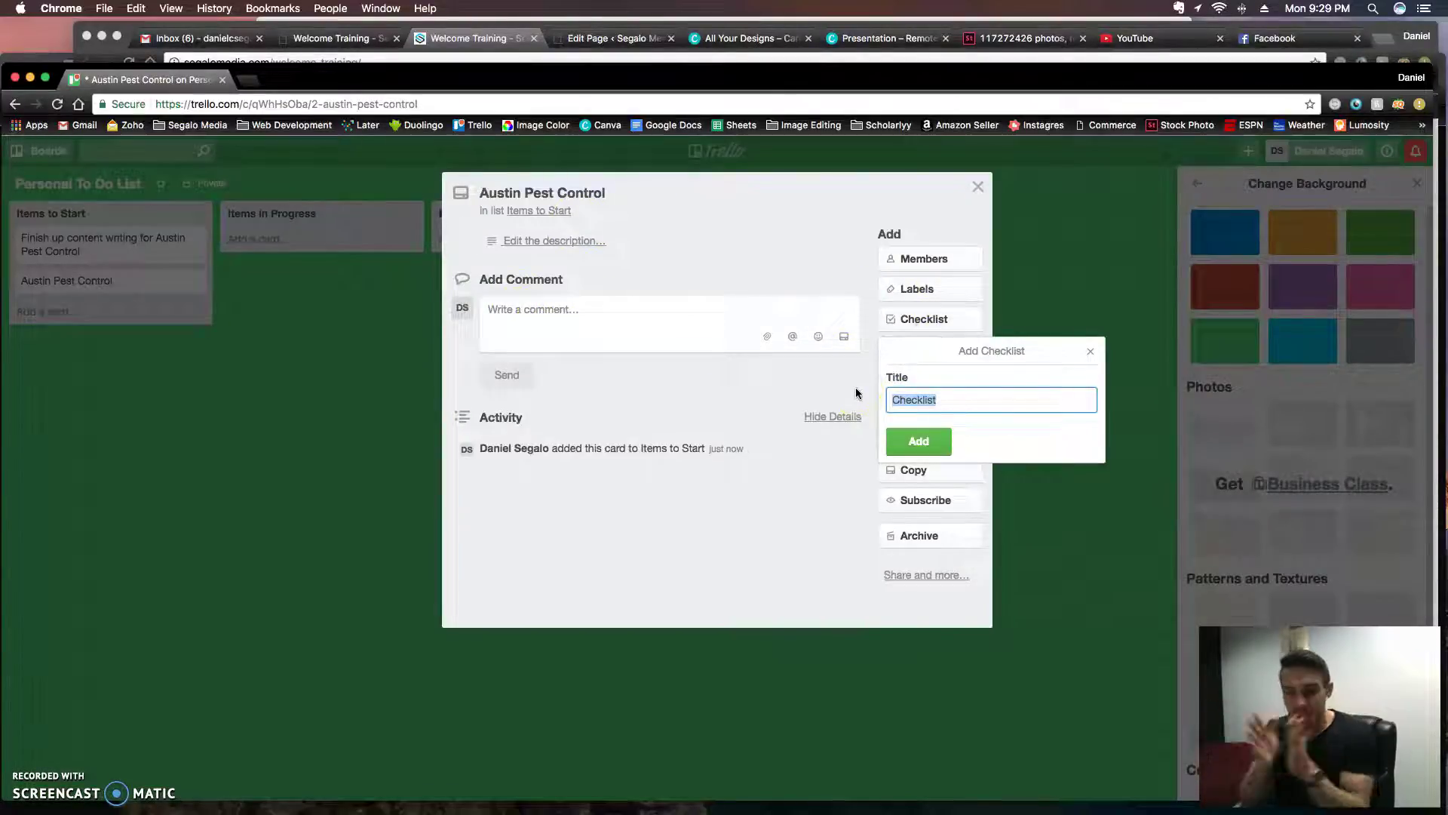
pyautogui.click(922, 441)
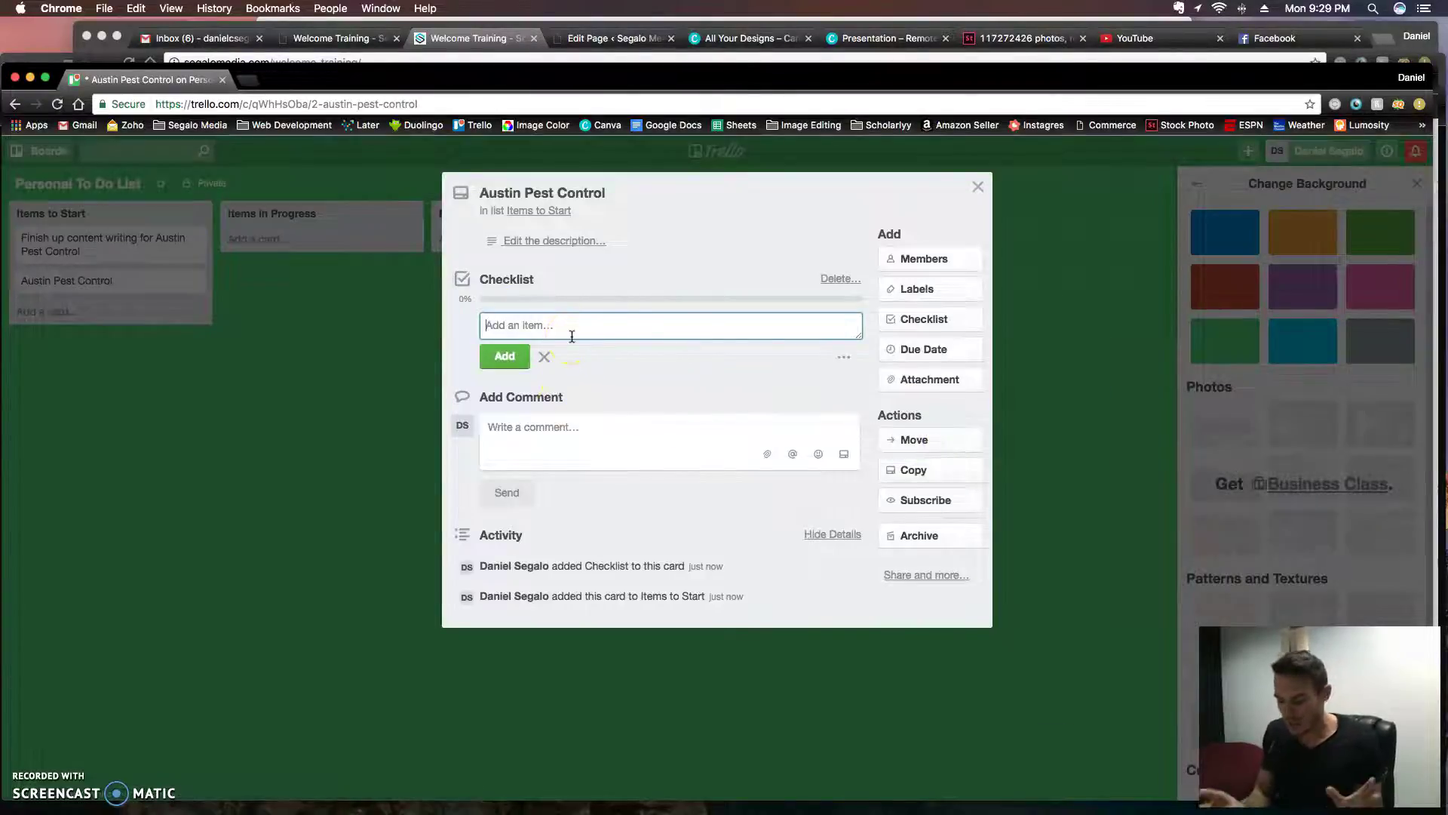
# - Add the items "Content Writing", "Upload to Website" and "Send website live" to the Austin Pest Control card's checklist
pyautogui.write('Finish p')
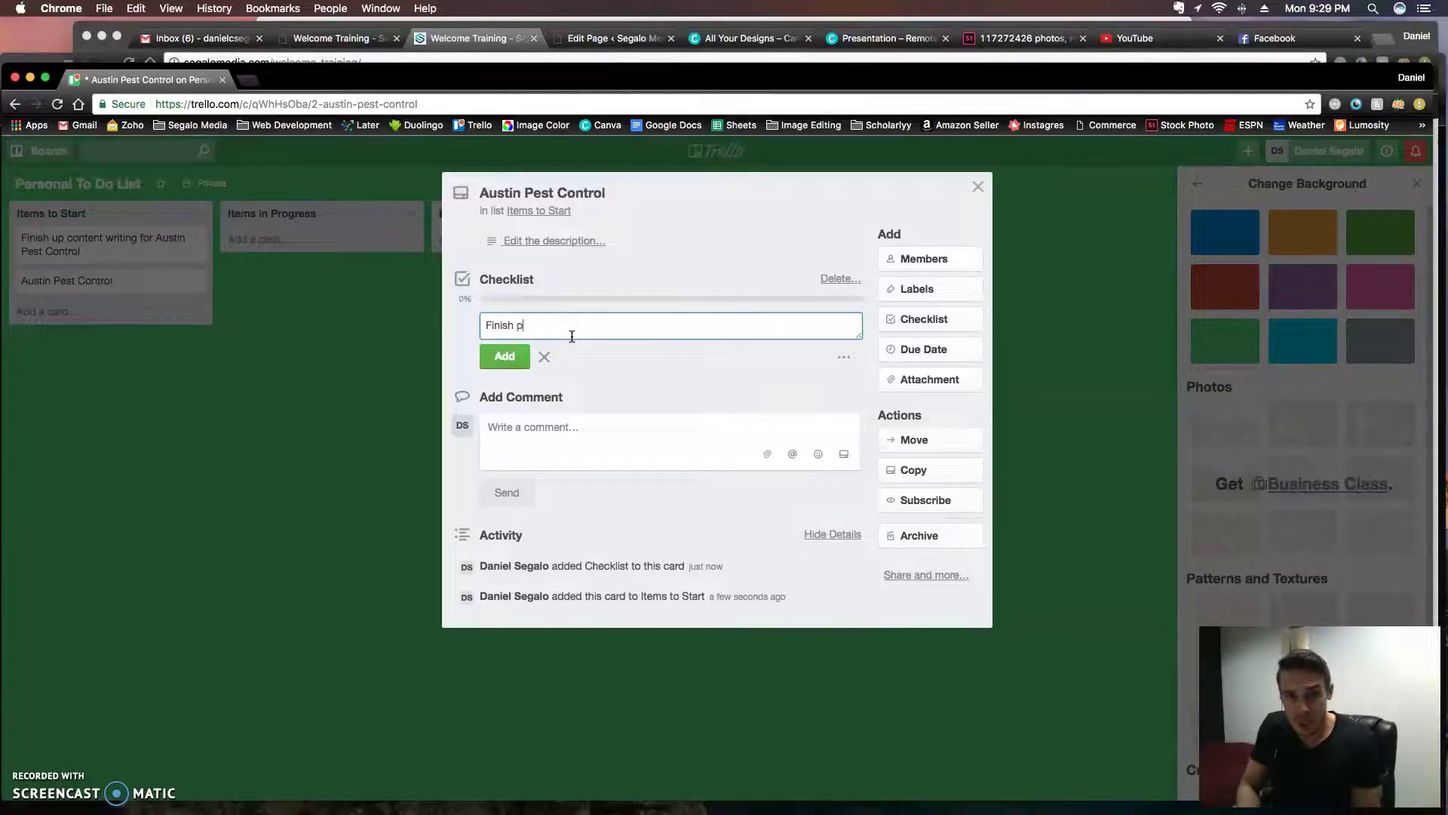
pyautogui.press('BackSpace')
pyautogui.press('BackSpace')
pyautogui.write('C')
pyautogui.click(524, 360)
pyautogui.click(600, 347)
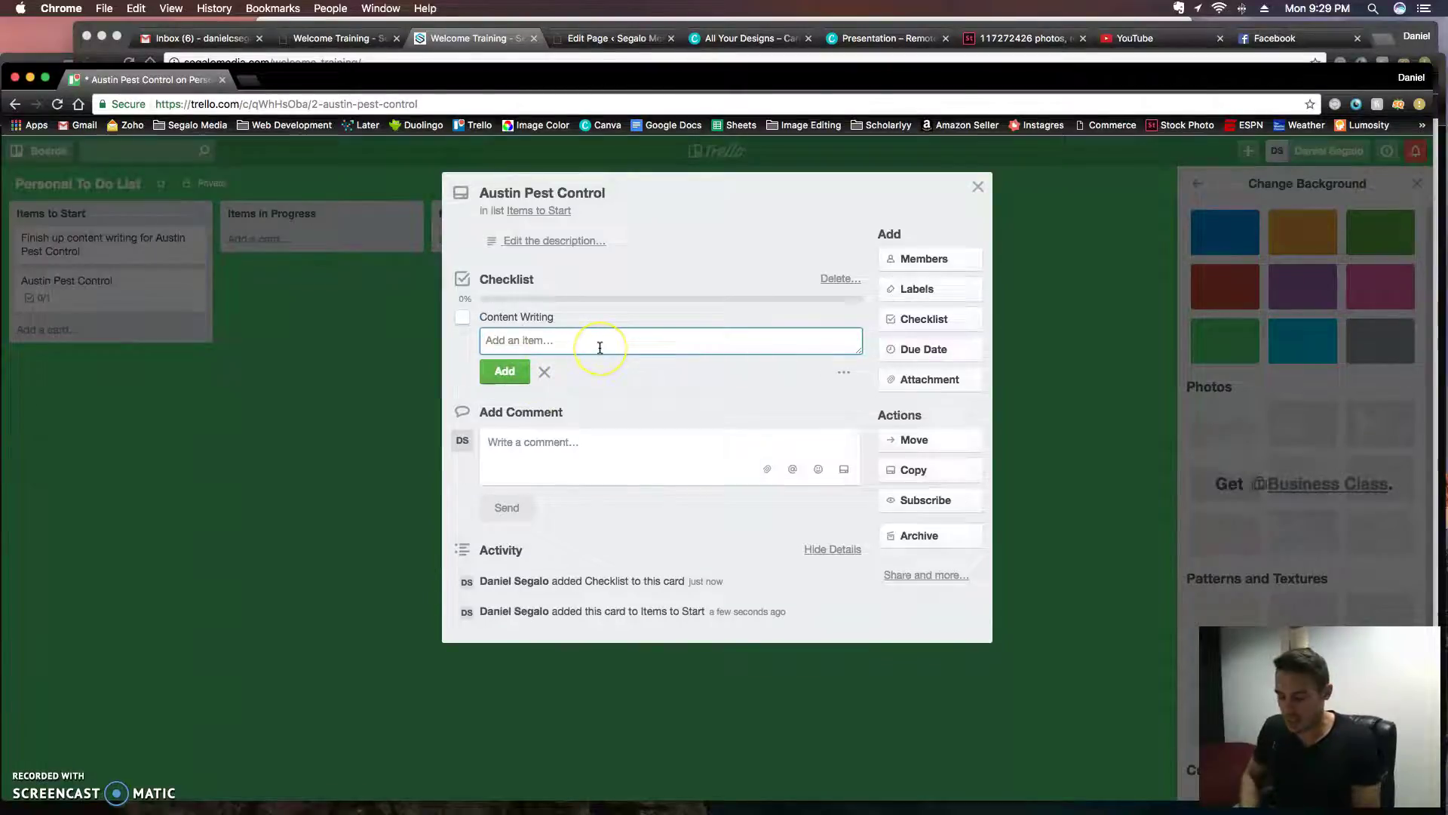
pyautogui.write('Upload to Website')
pyautogui.click(504, 371)
pyautogui.write('Send')
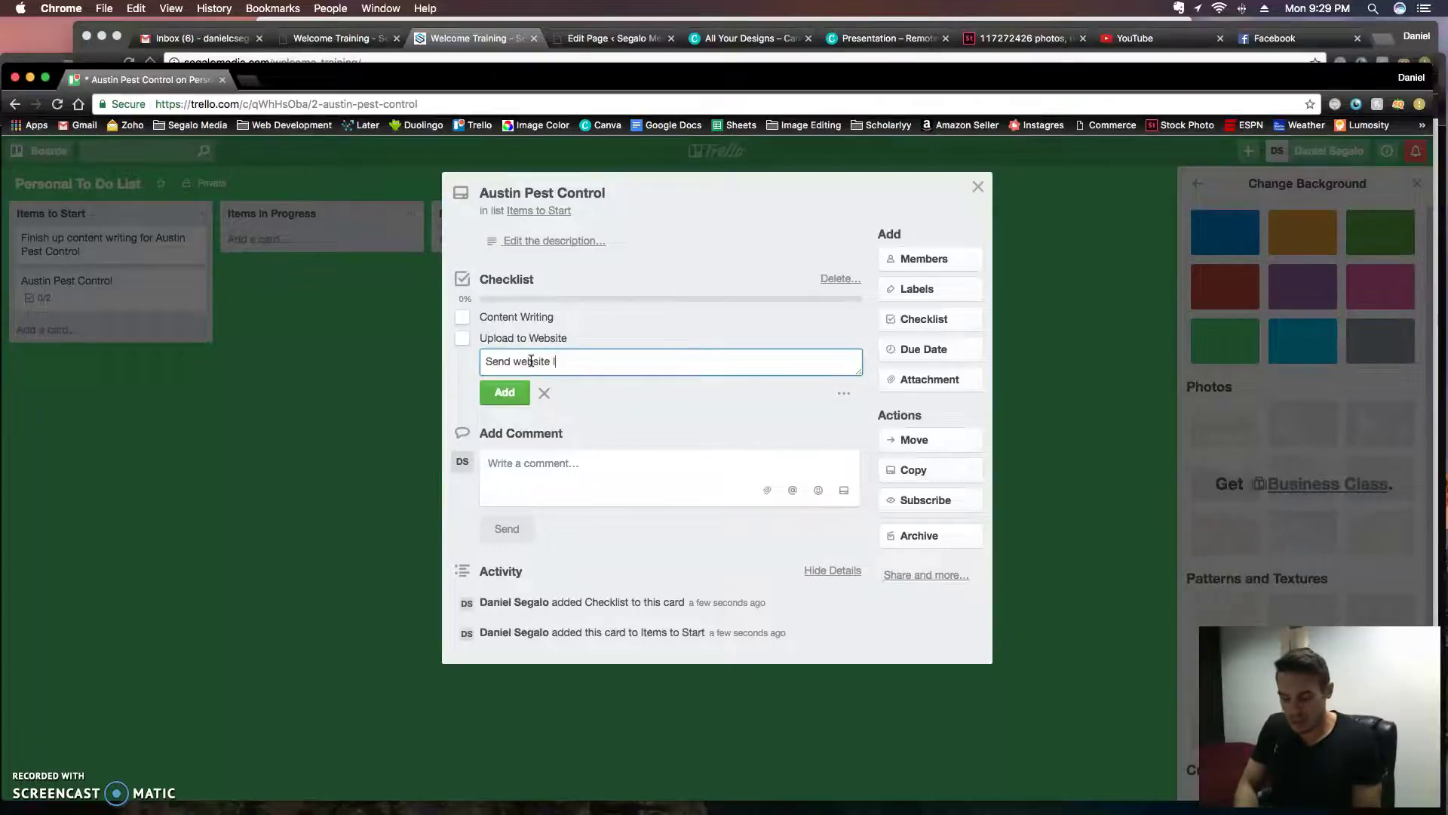
pyautogui.click(504, 392)
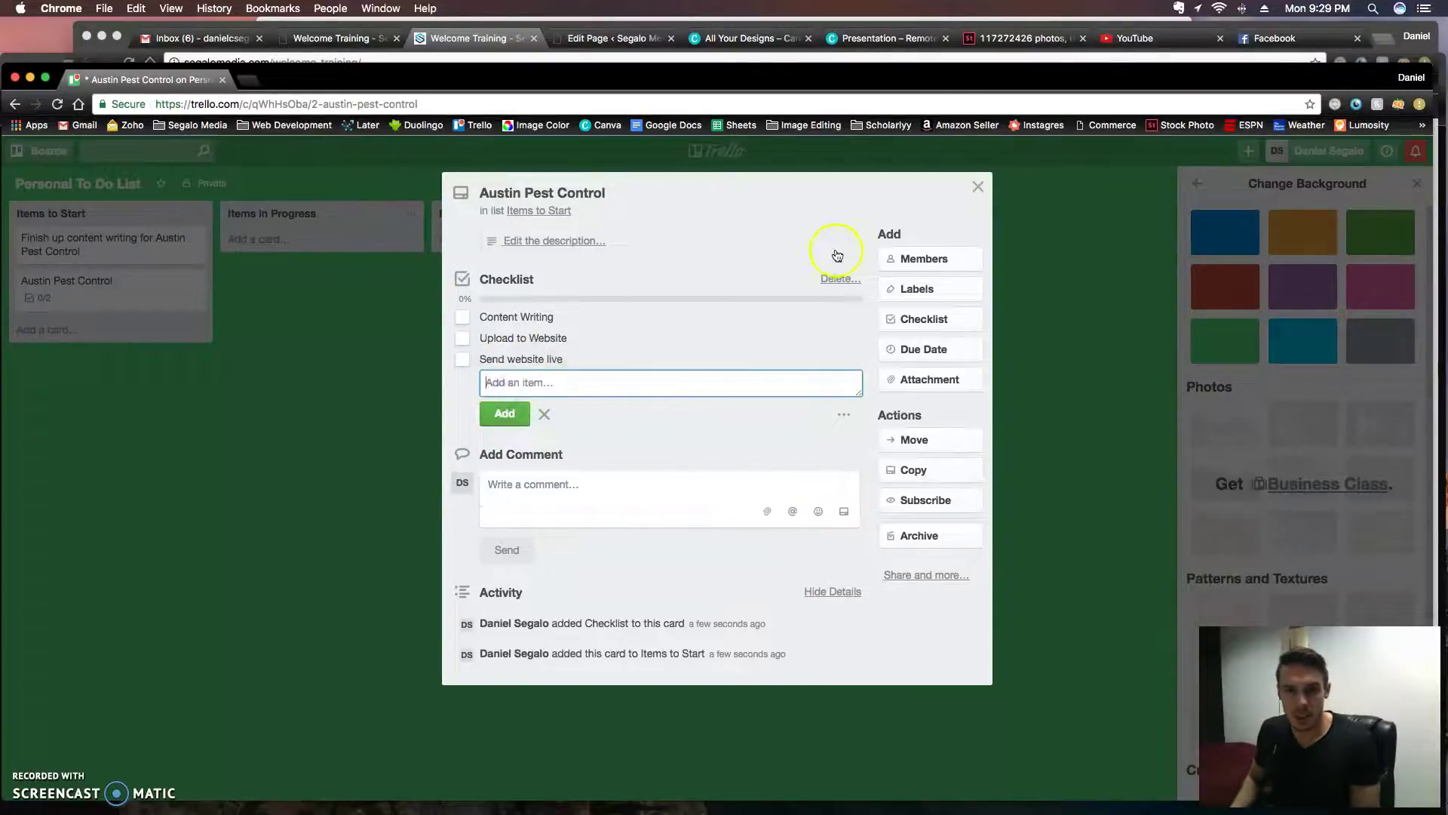
# - Move the Austin Pest Control card to Items in Progress and mark its checklist items "Content Writing" and "Upload to Website" complete
pyautogui.click(364, 378)
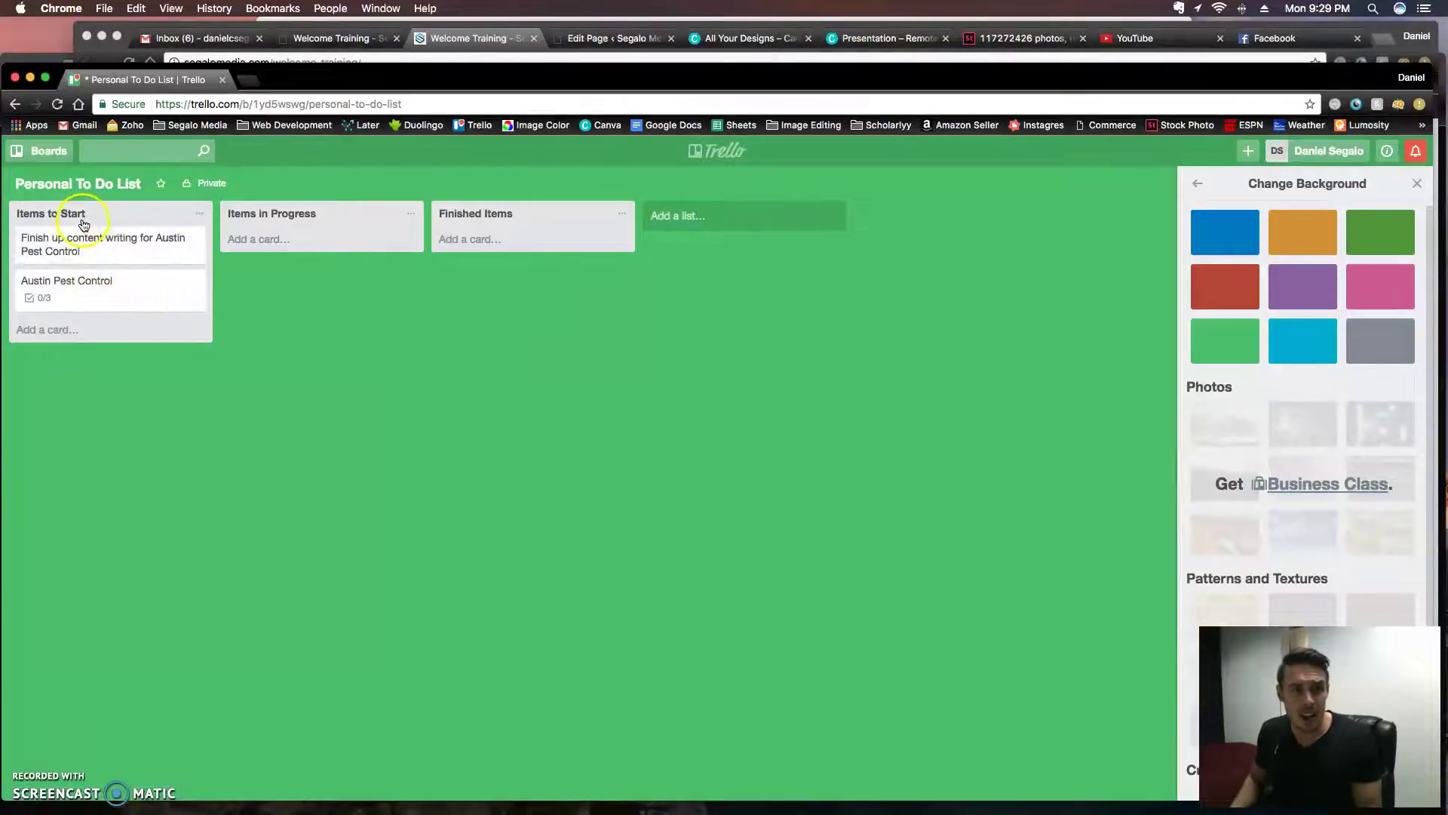
pyautogui.moveTo(81, 296); pyautogui.dragTo(306, 246)
pyautogui.click(305, 246)
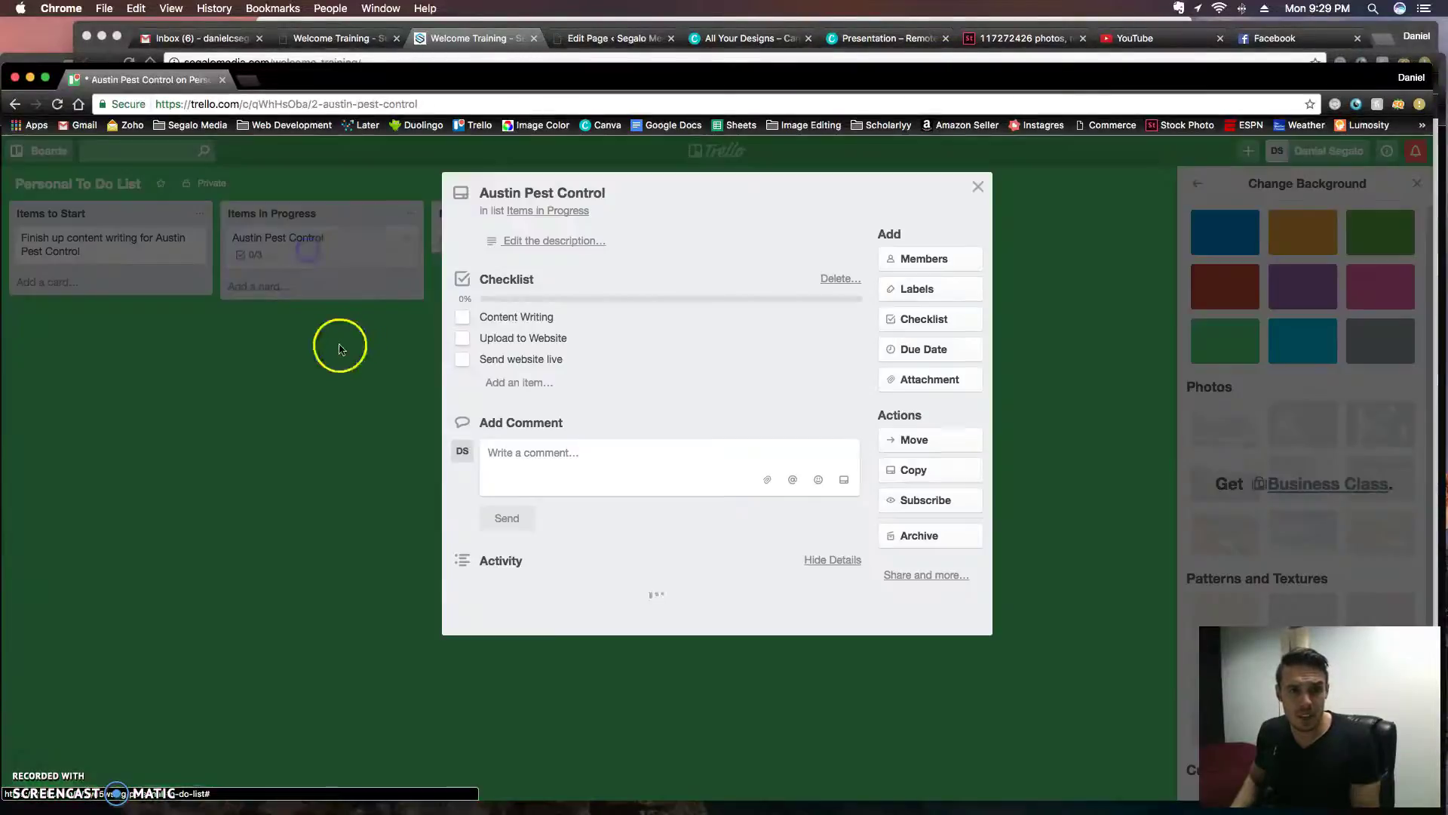
pyautogui.click(462, 317)
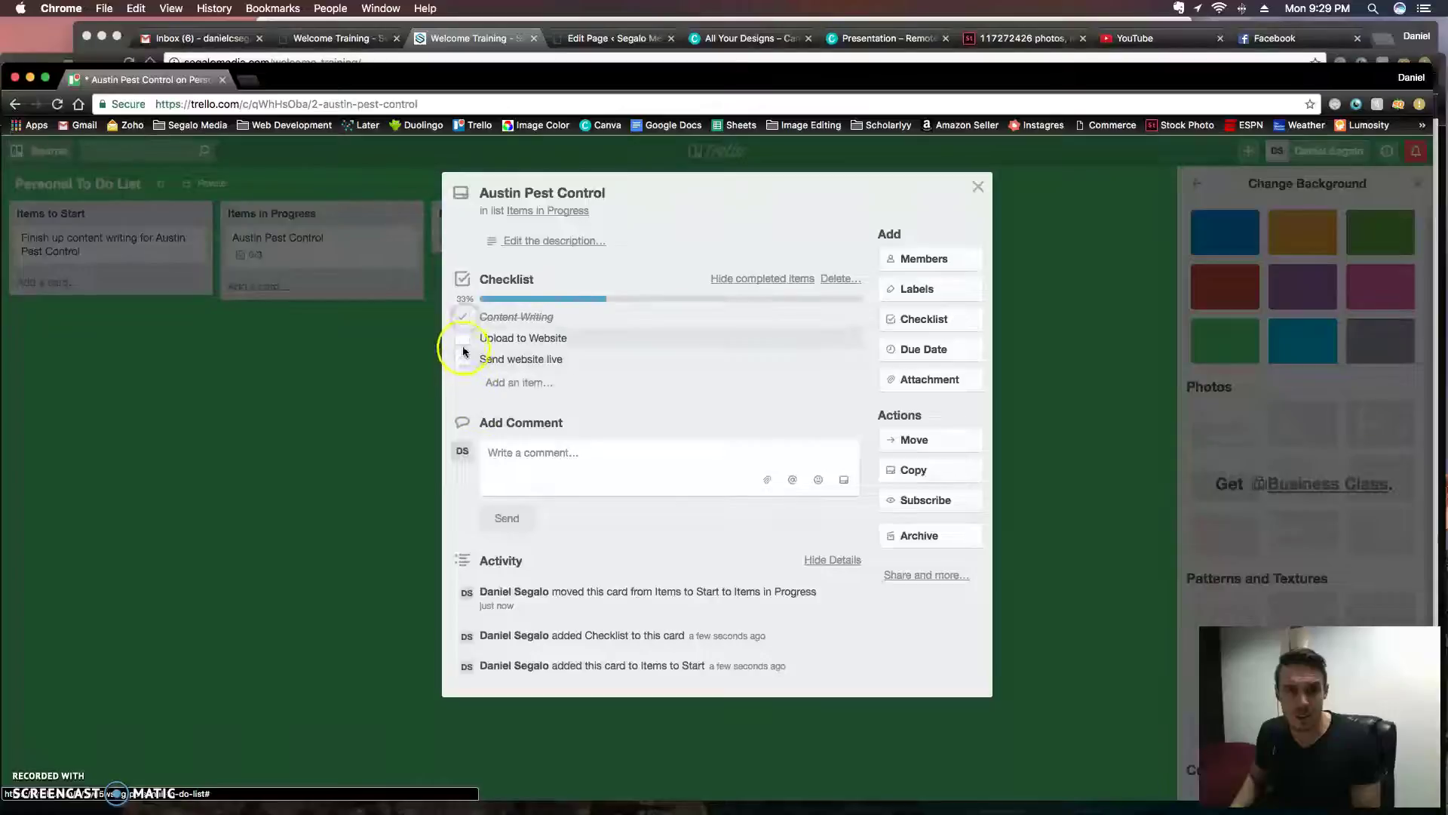
pyautogui.click(464, 339)
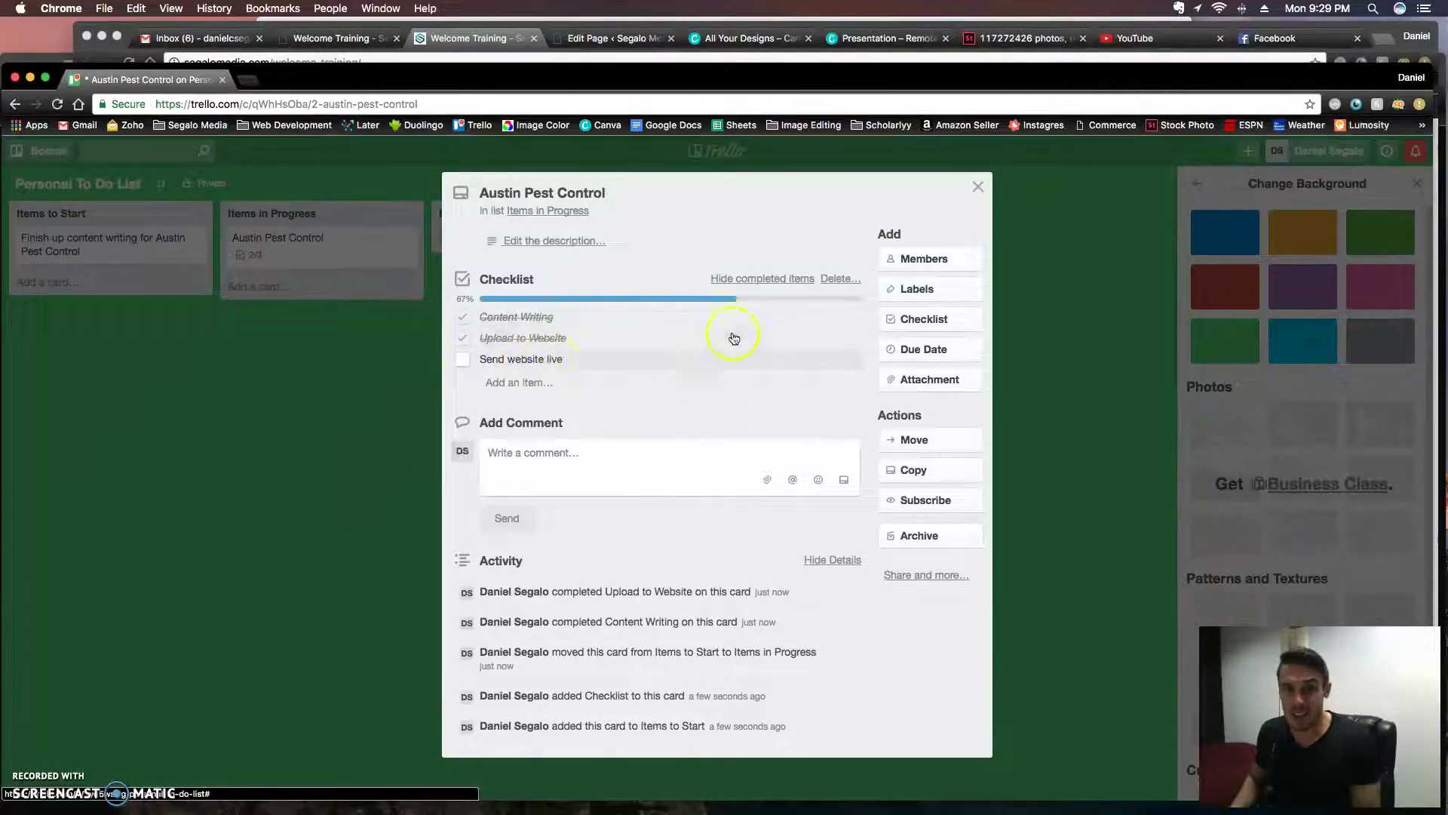
pyautogui.click(987, 190)
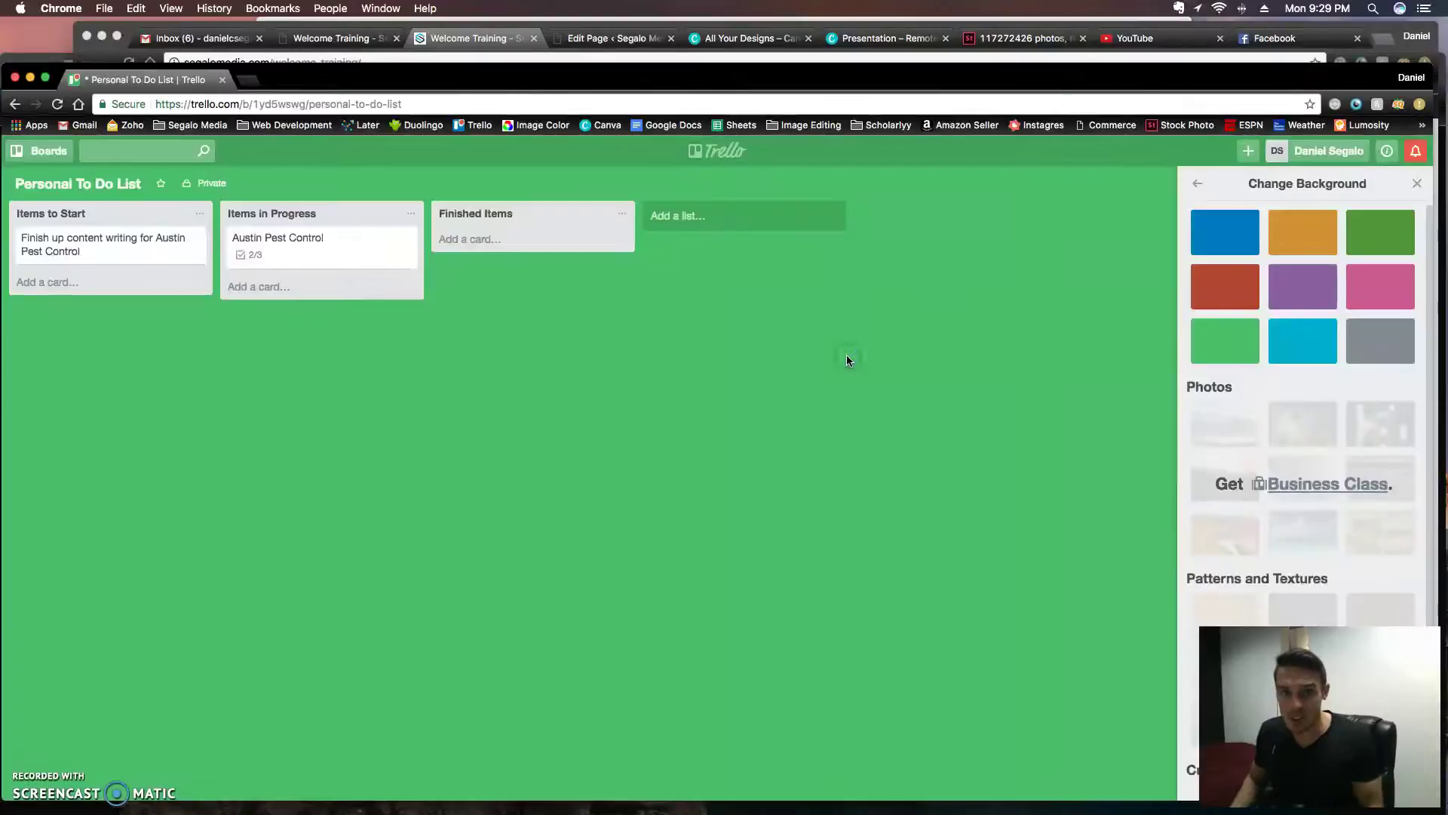
# - Mark "Send website live" complete in the Austin Pest Control card's checklist and move the card to Finished Items
pyautogui.click(292, 253)
pyautogui.click(463, 359)
pyautogui.click(978, 186)
pyautogui.moveTo(375, 251); pyautogui.dragTo(490, 240)
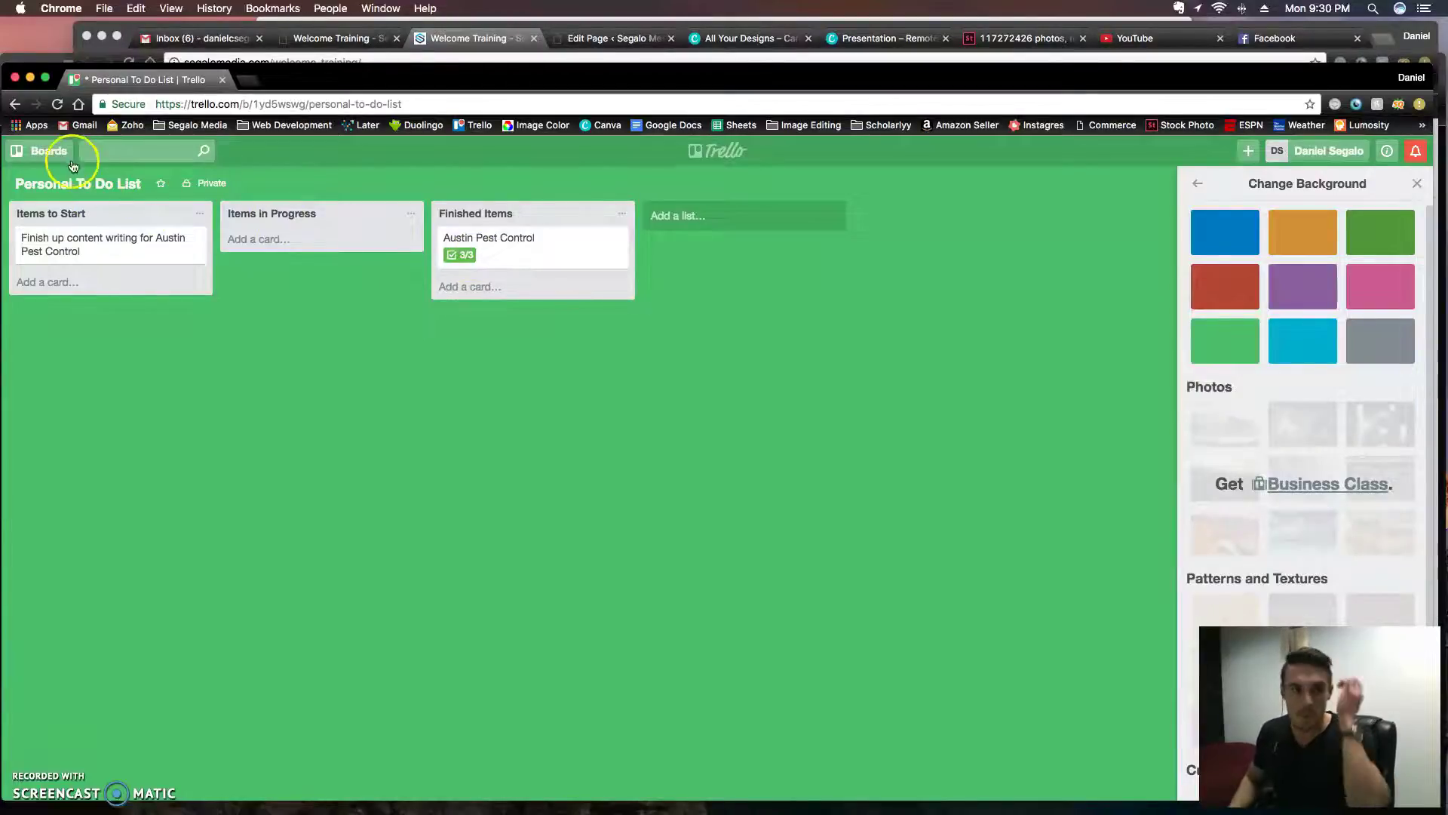
# - Review the overview of recent, personal and team boards, then close it
pyautogui.click(48, 151)
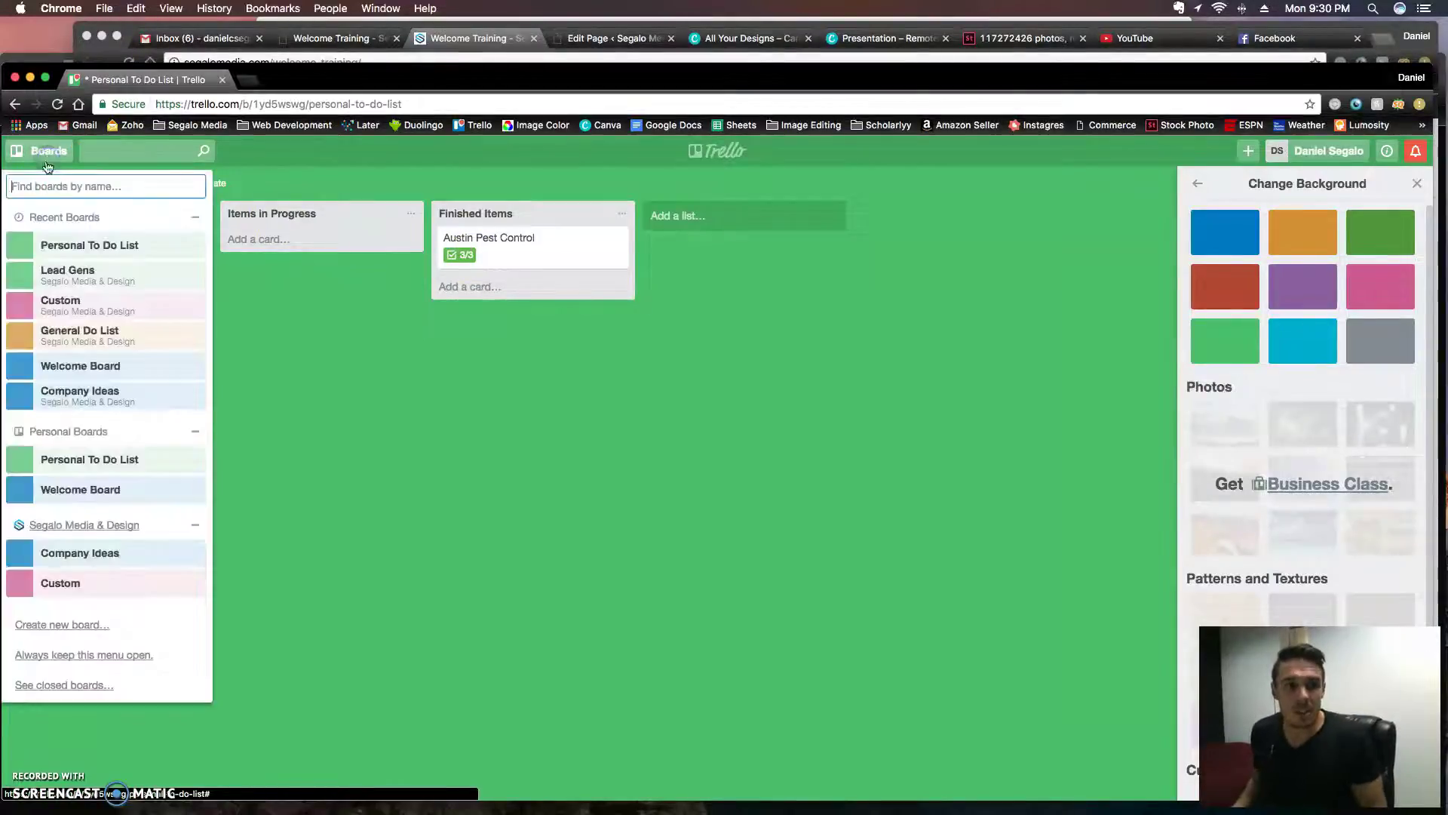
pyautogui.click(93, 478)
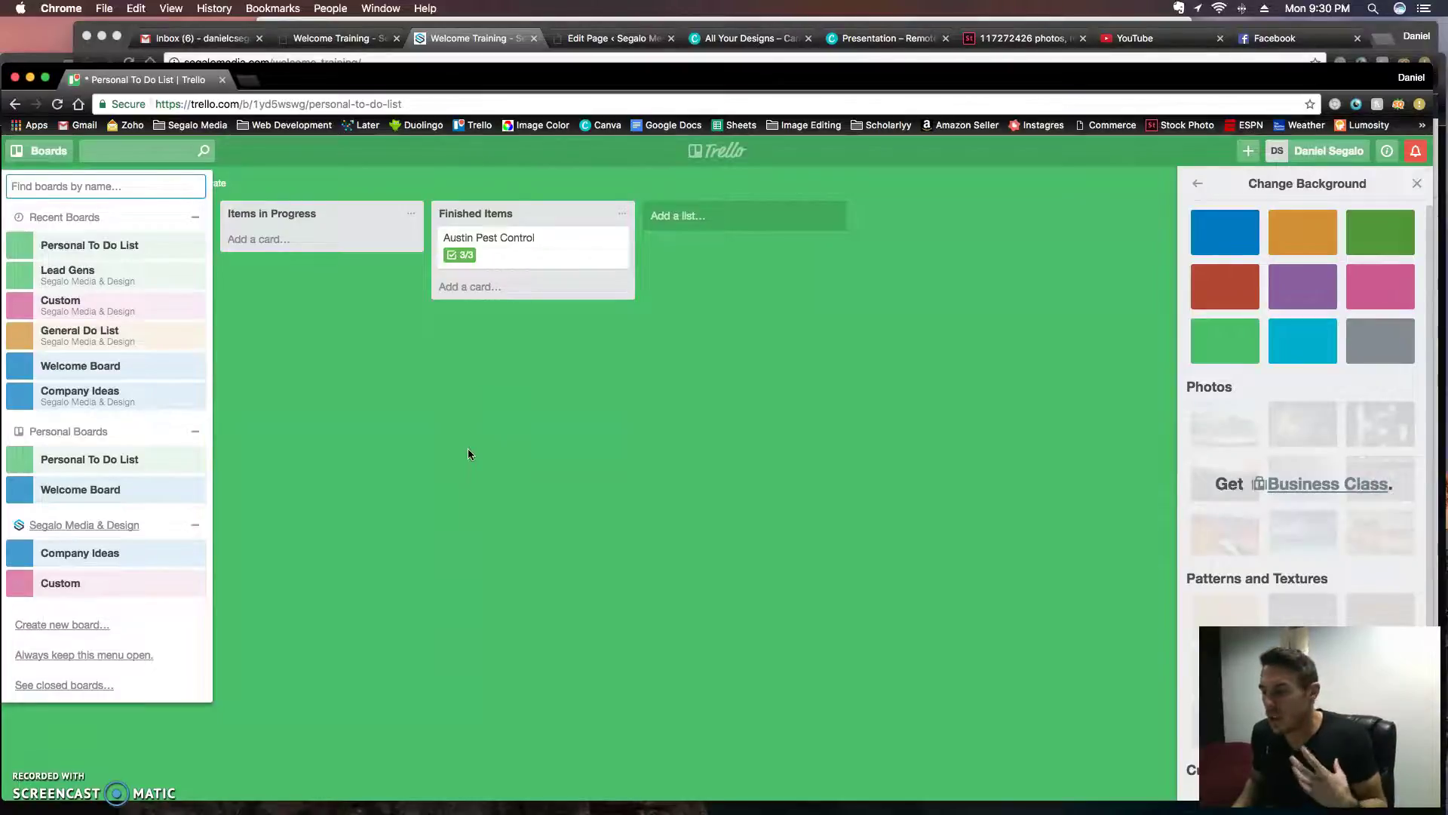
pyautogui.click(686, 427)
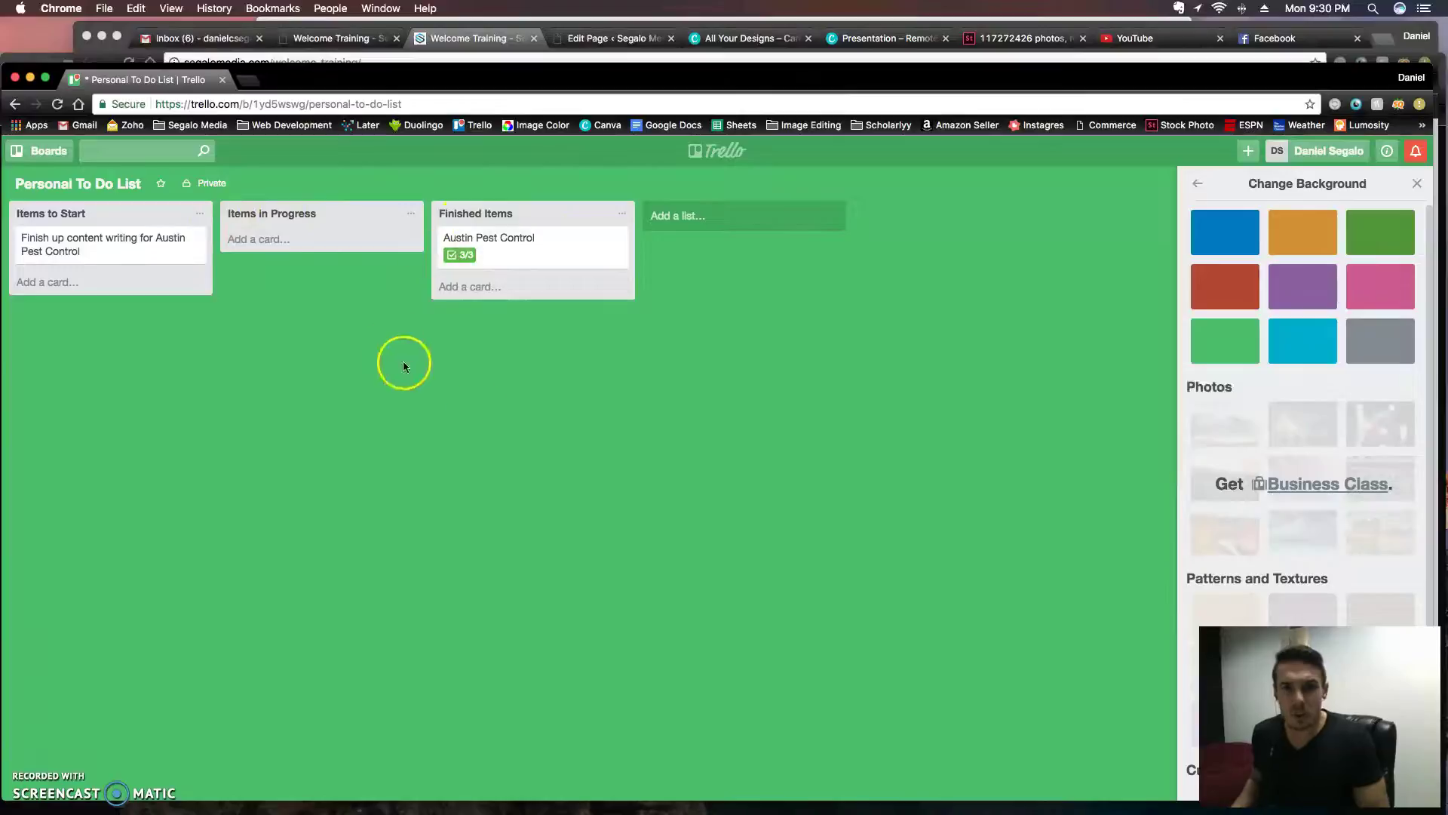
# - Look through the notifications, the product information and the account's Help resources, then return to the board
pyautogui.click(1413, 154)
pyautogui.click(1388, 153)
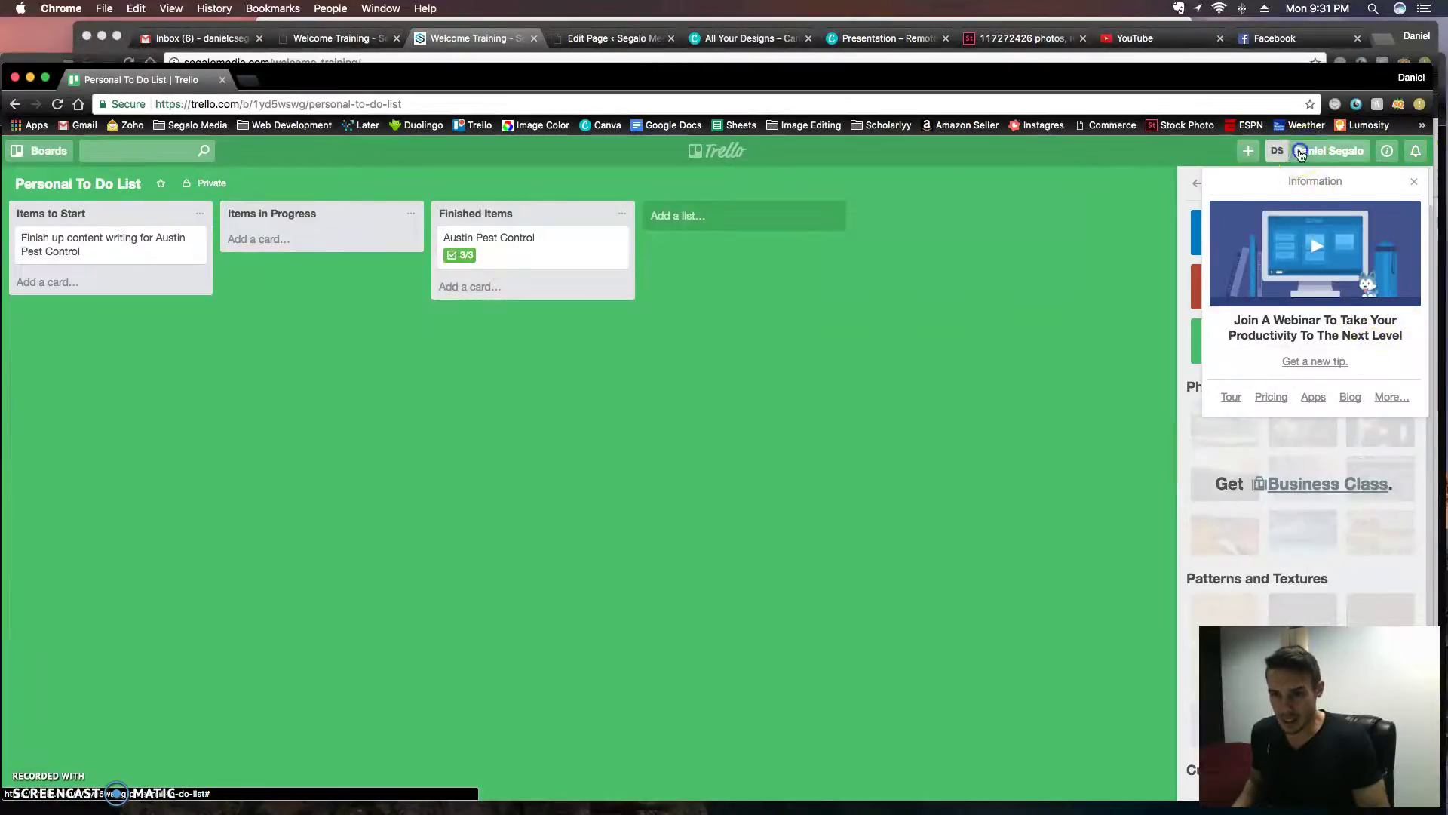
pyautogui.click(1300, 154)
pyautogui.click(1249, 291)
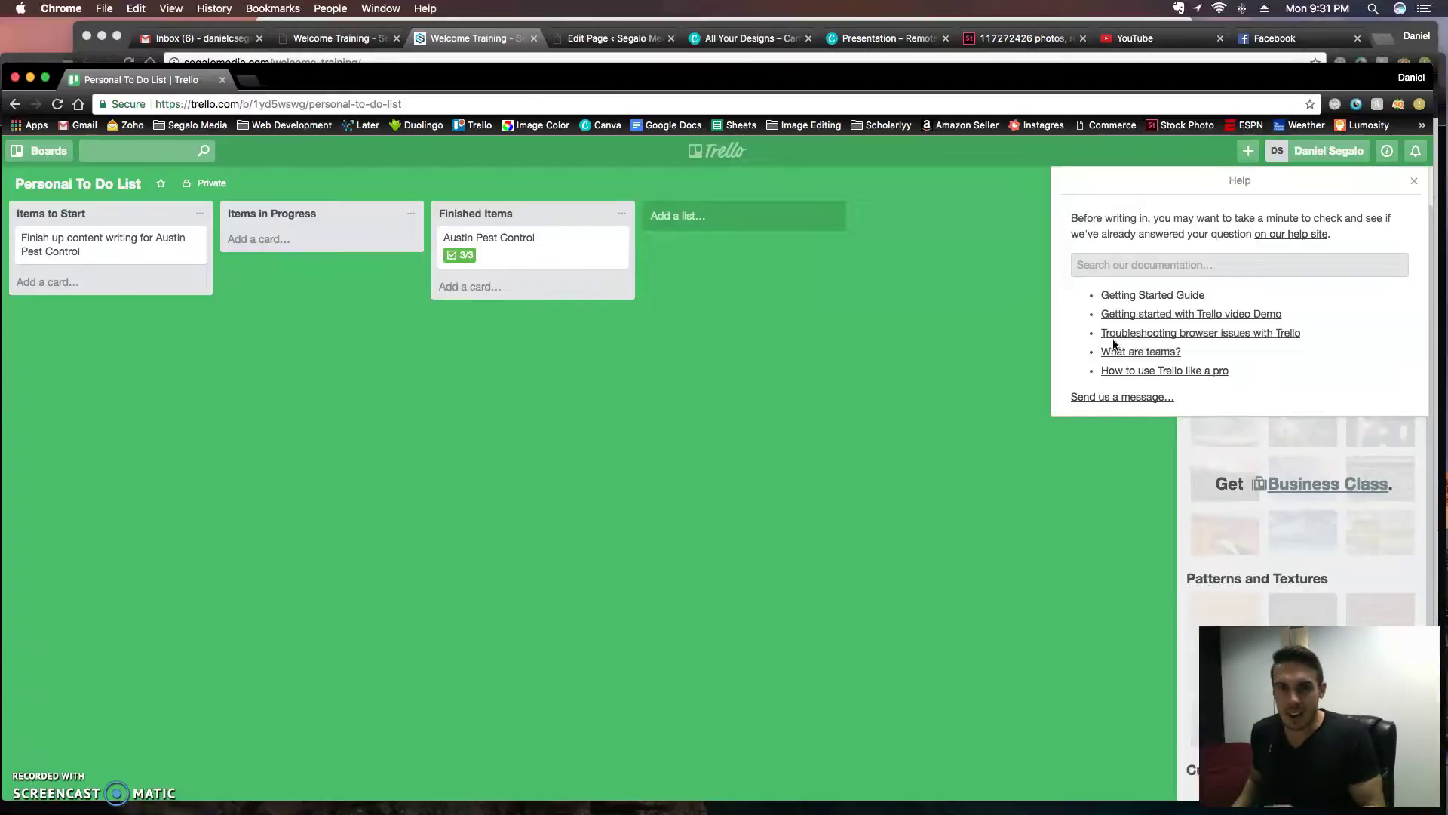
pyautogui.click(762, 287)
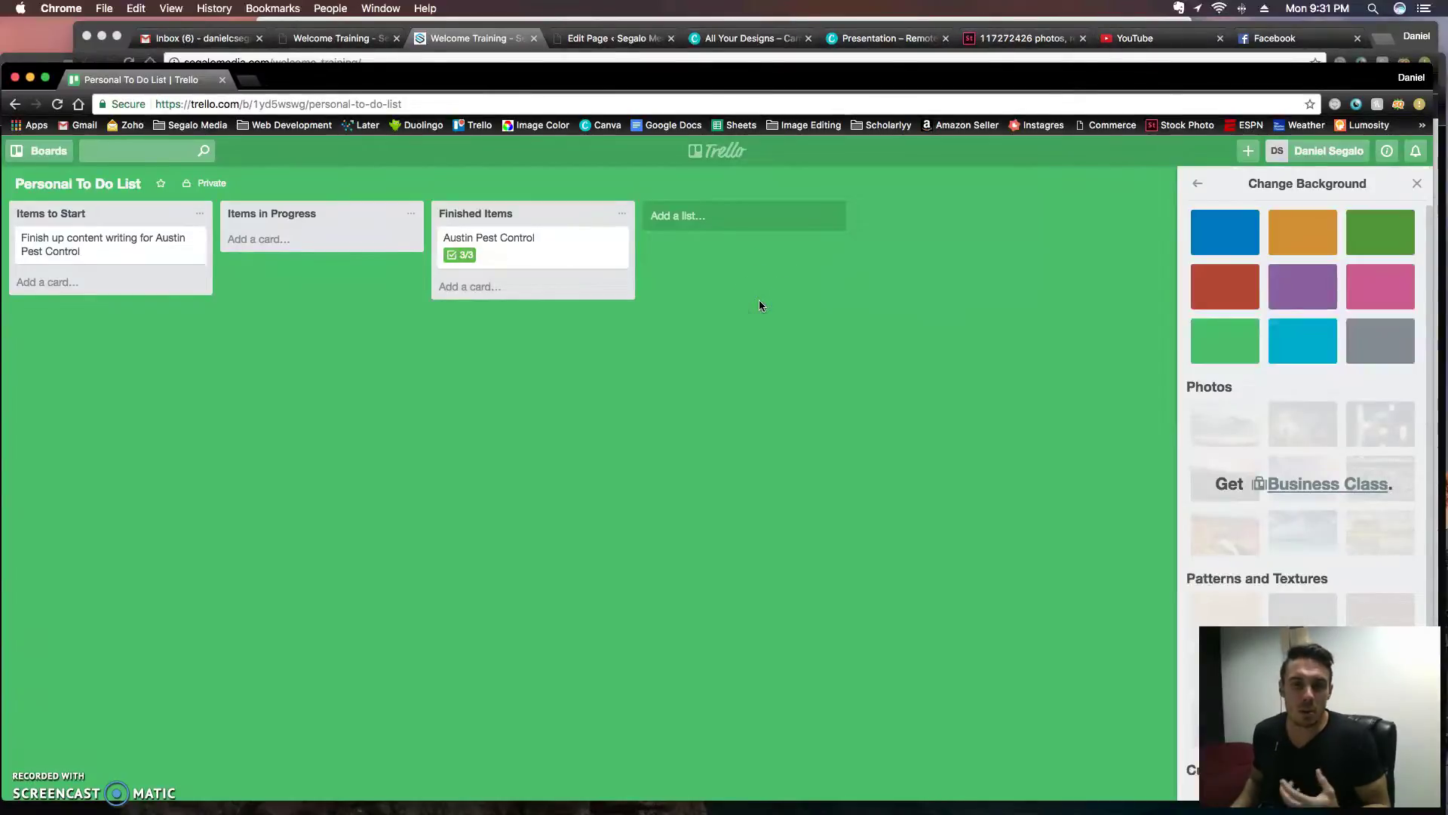